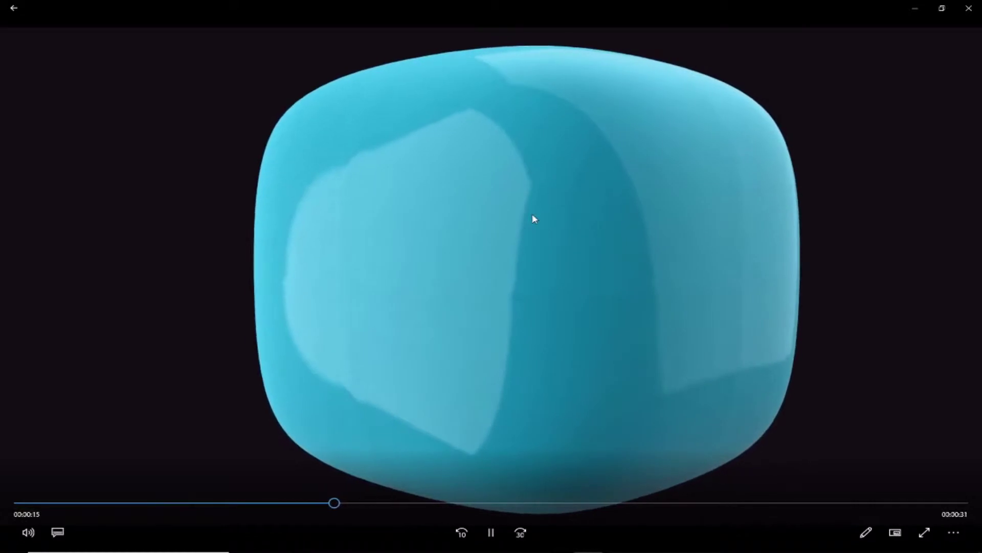
Step: Close the video preview and the relax folder window, and minimize the Videos folder to switch to Blender
{"action": "left_click", "coordinate": [968, 8]}
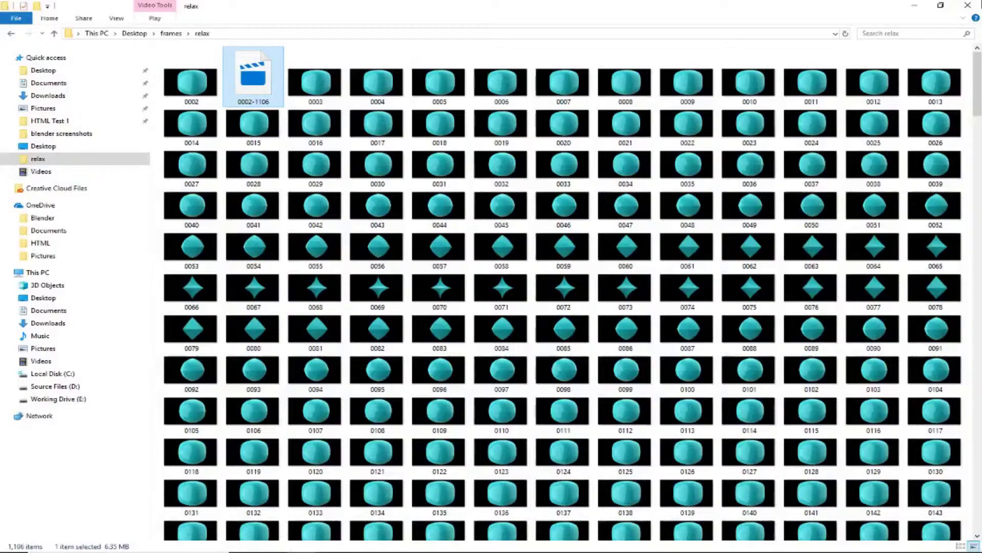
{"action": "left_click", "coordinate": [968, 5]}
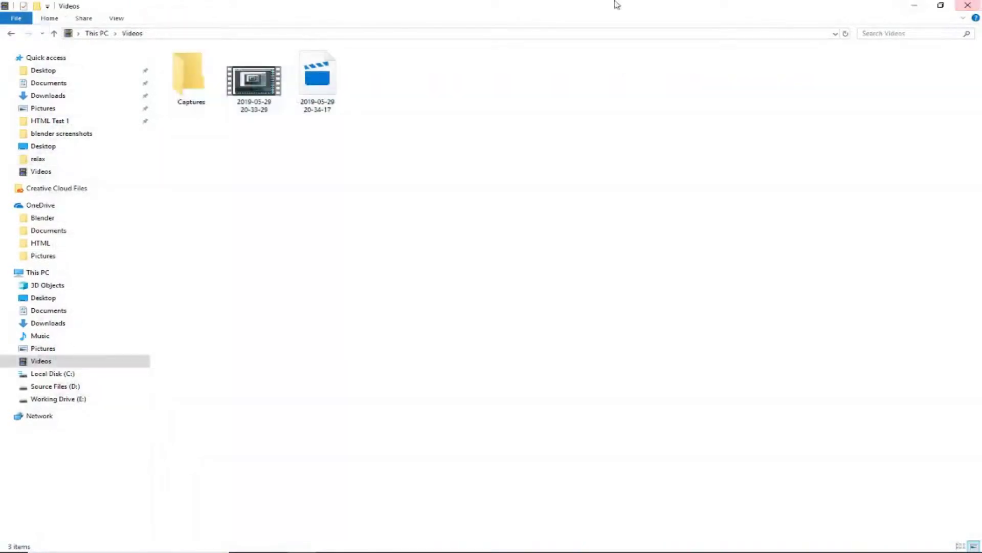
{"action": "left_click", "coordinate": [914, 5]}
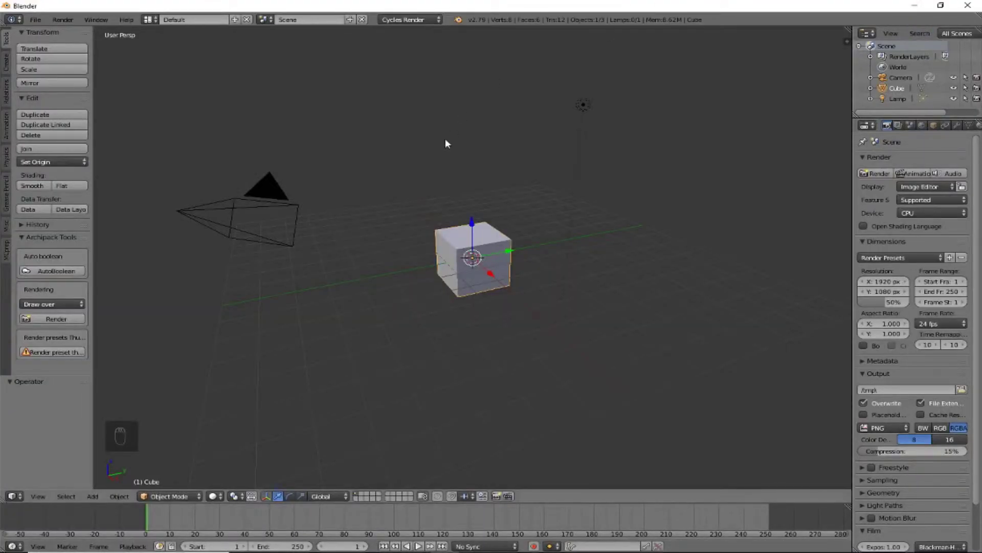
Step: Add a Bevel modifier to the default cube
{"action": "middle_click_drag", "start_coordinate": [445, 143], "coordinate": [463, 130]}
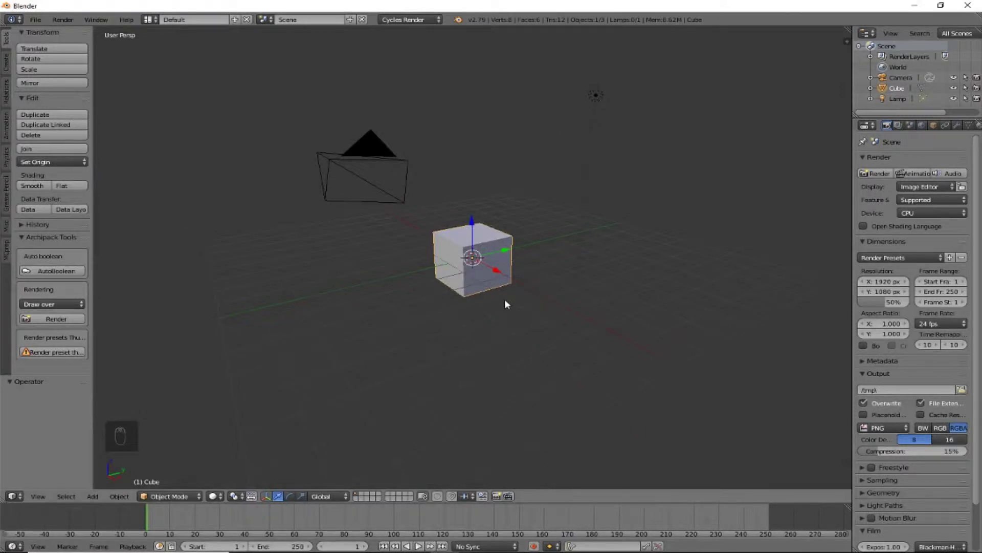
{"action": "middle_click_drag", "start_coordinate": [497, 279], "coordinate": [466, 247]}
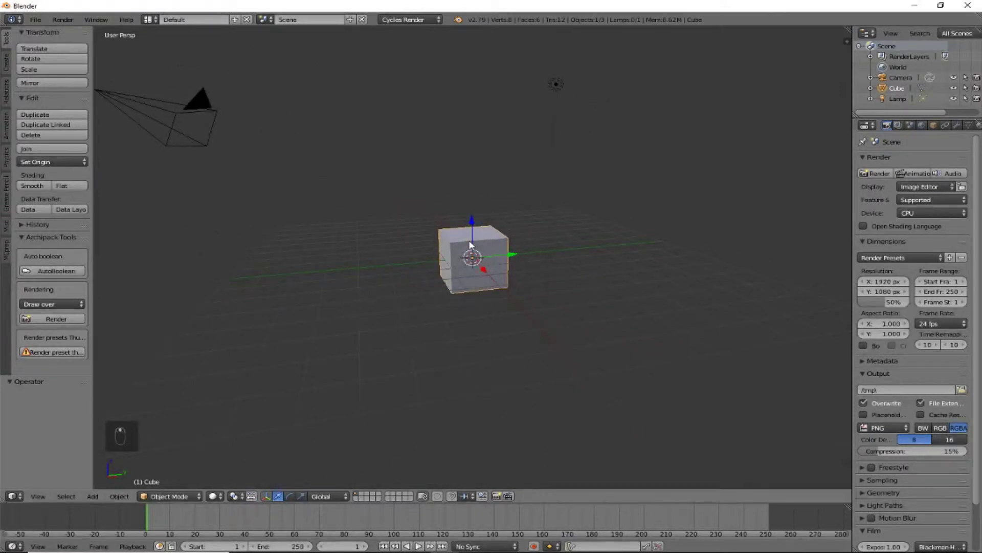
{"action": "key", "text": "KP_0"}
{"action": "middle_click_drag", "start_coordinate": [558, 226], "coordinate": [559, 209]}
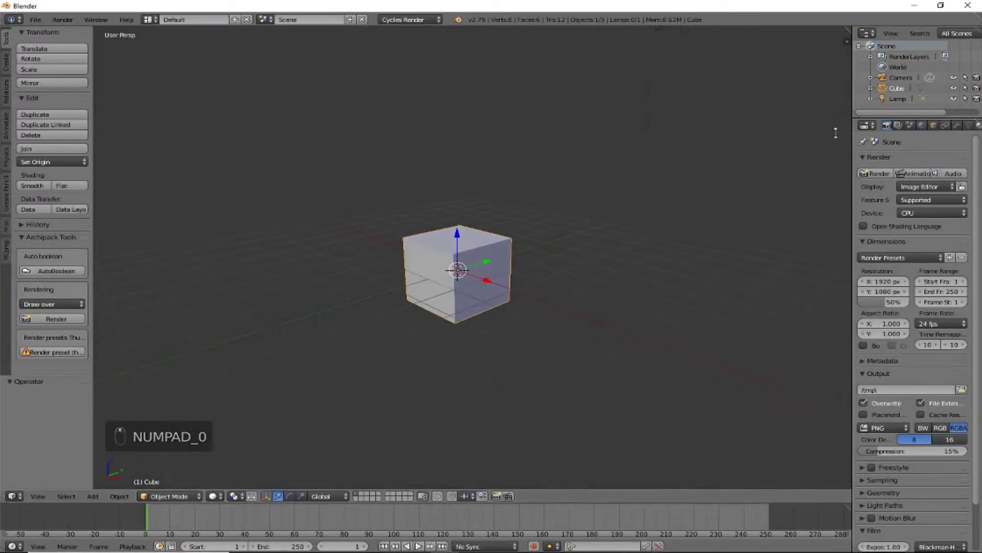
{"action": "left_click", "coordinate": [958, 126]}
{"action": "left_click", "coordinate": [935, 159]}
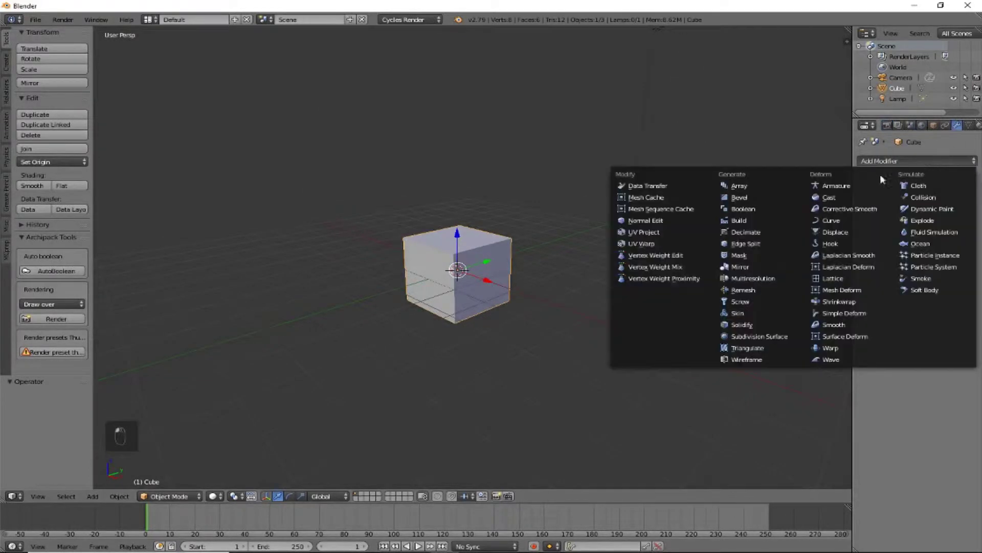
{"action": "left_click", "coordinate": [778, 195]}
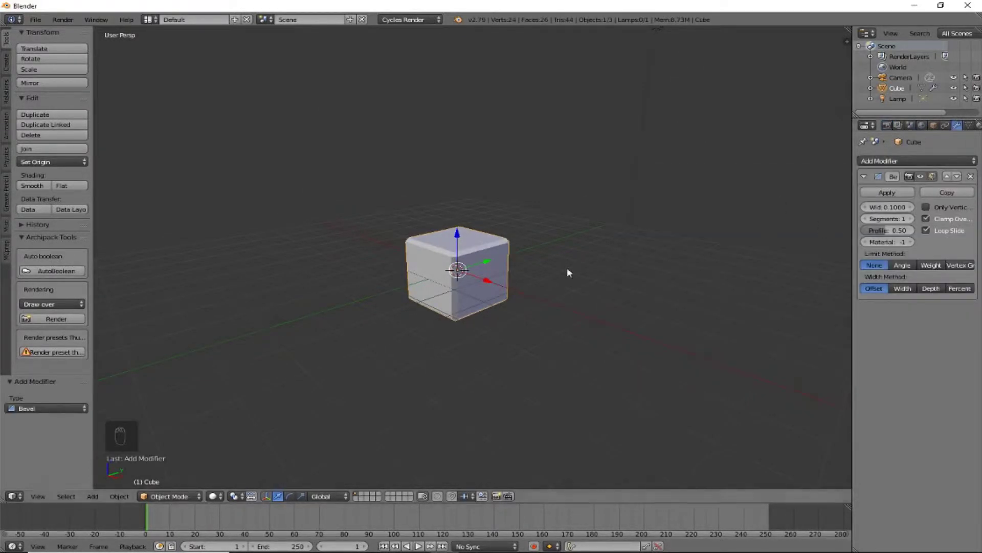
Step: Adjust the cube's bevel width to about 0.116
{"action": "scroll", "coordinate": [557, 313], "scroll_direction": "up", "scroll_amount": 5}
{"action": "middle_click_drag", "start_coordinate": [557, 312], "coordinate": [592, 311]}
{"action": "scroll", "coordinate": [617, 308], "scroll_direction": "up", "scroll_amount": 3}
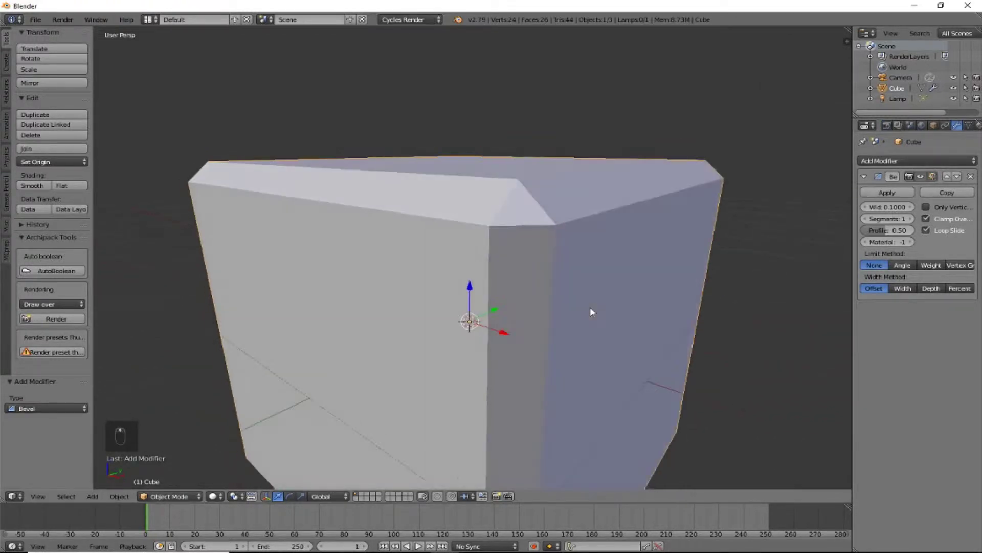
{"action": "scroll", "coordinate": [603, 305], "scroll_direction": "down", "scroll_amount": 3}
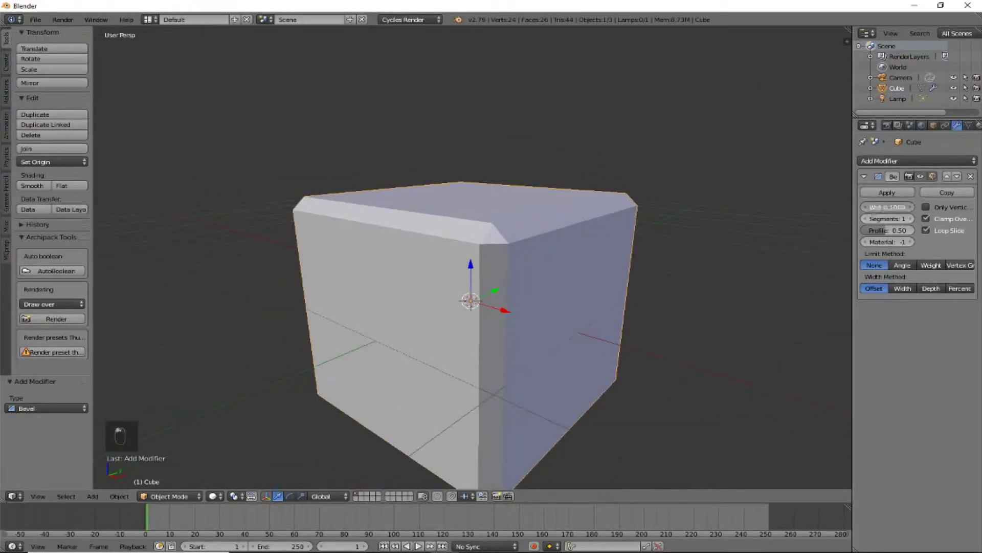
{"action": "left_click_drag", "start_coordinate": [888, 207], "coordinate": [758, 207]}
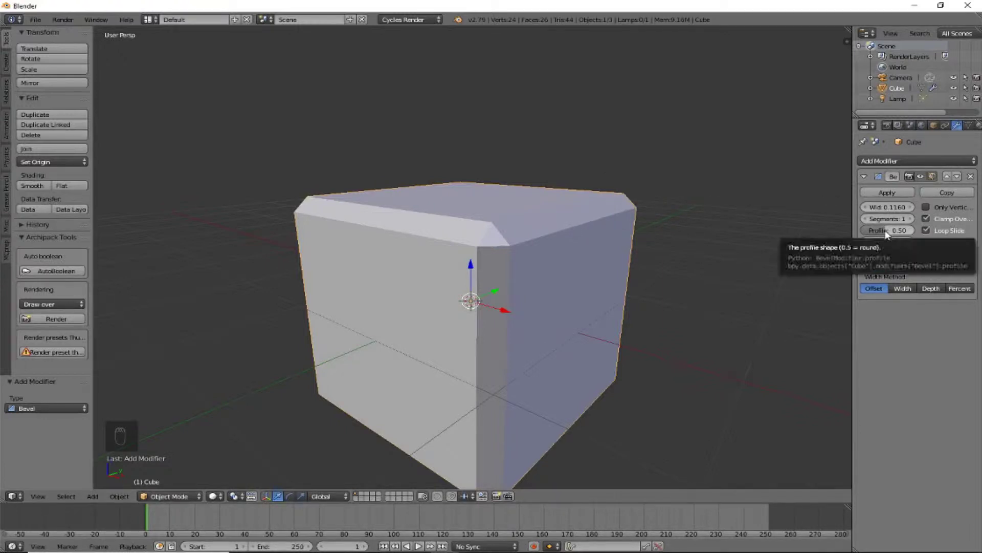
Step: Set the cube's bevel profile to 0.99
{"action": "left_click_drag", "start_coordinate": [887, 233], "coordinate": [915, 231]}
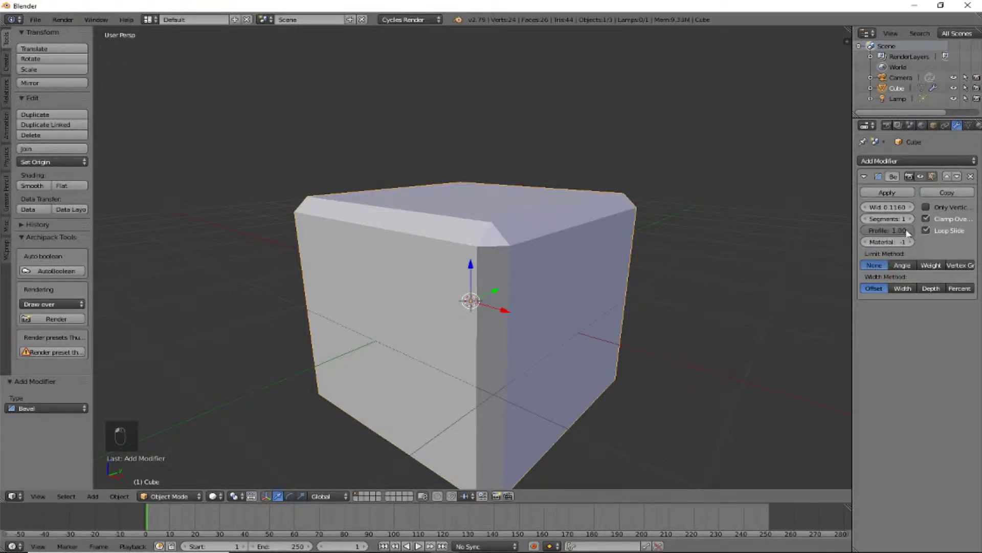
{"action": "left_click", "coordinate": [908, 233]}
{"action": "type", "text": "0.99"}
{"action": "key", "text": "Return"}
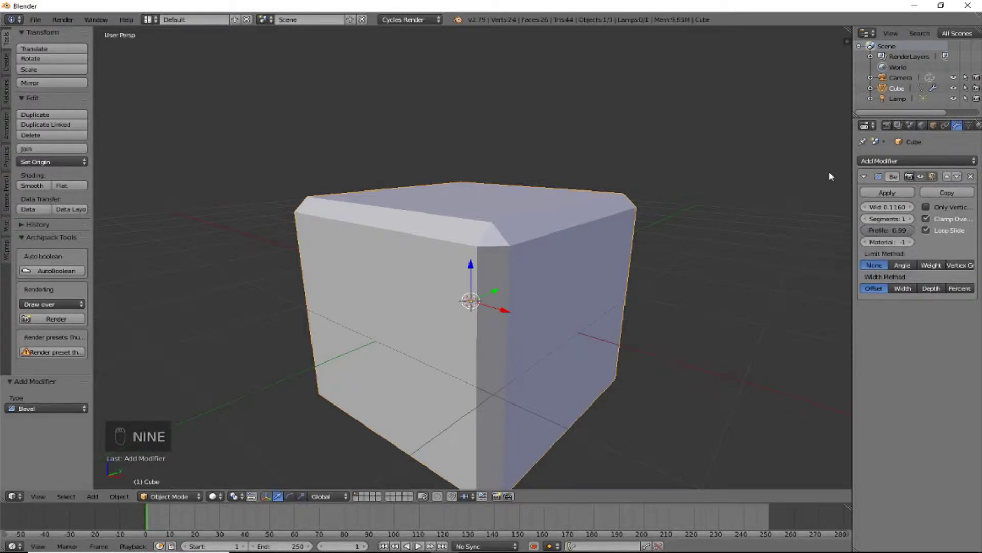
Step: Reshape the cube's bevel with a width of 0.836, 29 segments and a profile of 0.15, and inspect the concave shape
{"action": "mouse_move", "coordinate": [887, 219]}
{"action": "left_mouse_down"}
{"action": "mouse_move", "coordinate": [915, 219]}
{"action": "mouse_move", "coordinate": [888, 219]}
{"action": "mouse_move", "coordinate": [914, 219]}
{"action": "mouse_move", "coordinate": [890, 207]}
{"action": "mouse_move", "coordinate": [924, 207]}
{"action": "mouse_move", "coordinate": [903, 207]}
{"action": "mouse_move", "coordinate": [900, 225]}
{"action": "left_mouse_up"}
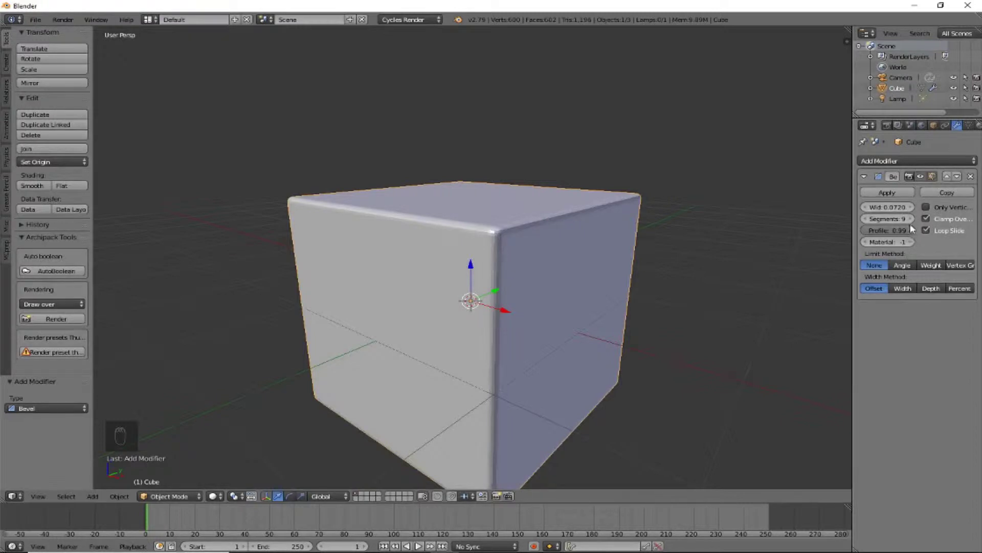
{"action": "left_click_drag", "start_coordinate": [905, 234], "coordinate": [881, 232]}
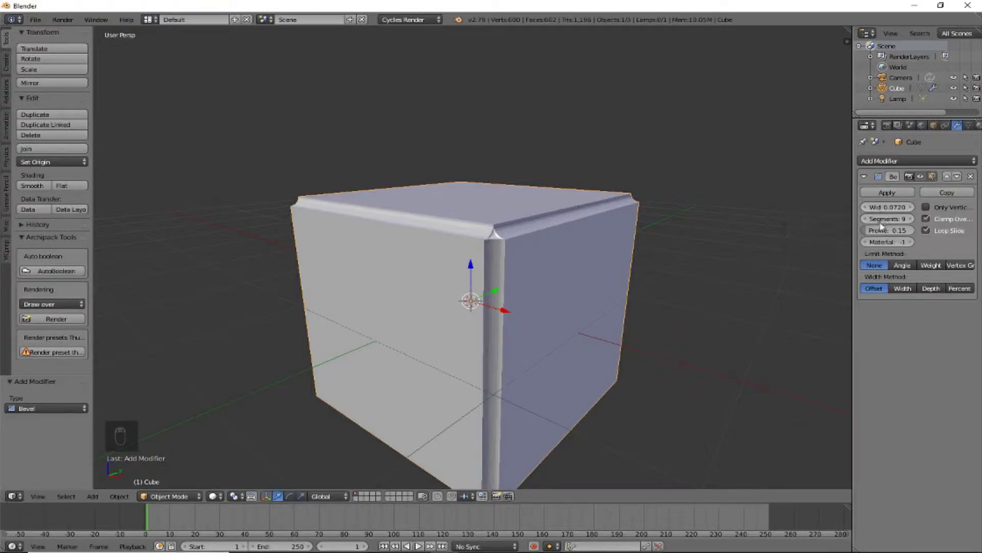
{"action": "left_click_drag", "start_coordinate": [885, 208], "coordinate": [927, 220]}
{"action": "middle_click_drag", "start_coordinate": [449, 281], "coordinate": [469, 284]}
{"action": "scroll", "coordinate": [469, 284], "scroll_direction": "up", "scroll_amount": 3}
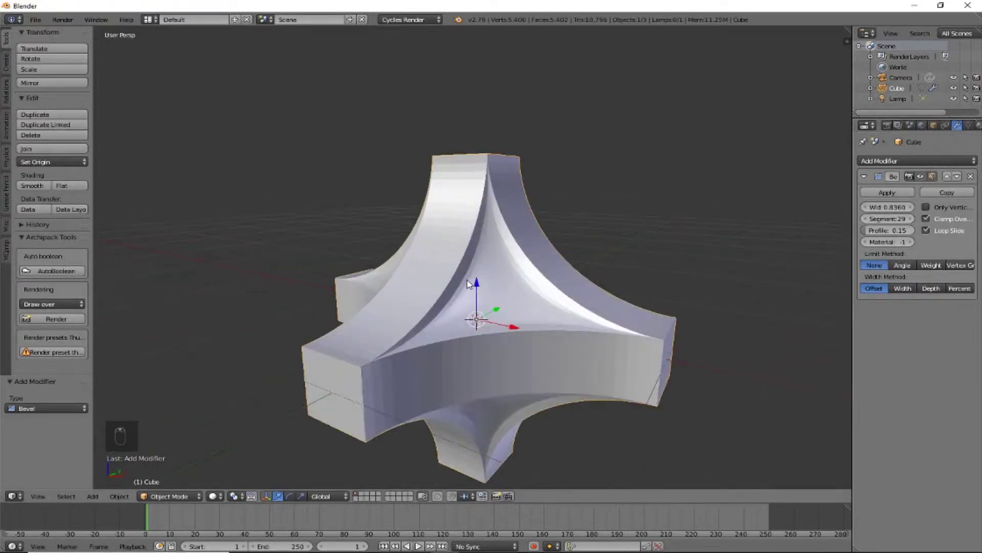
{"action": "scroll", "coordinate": [459, 282], "scroll_direction": "up", "scroll_amount": 2}
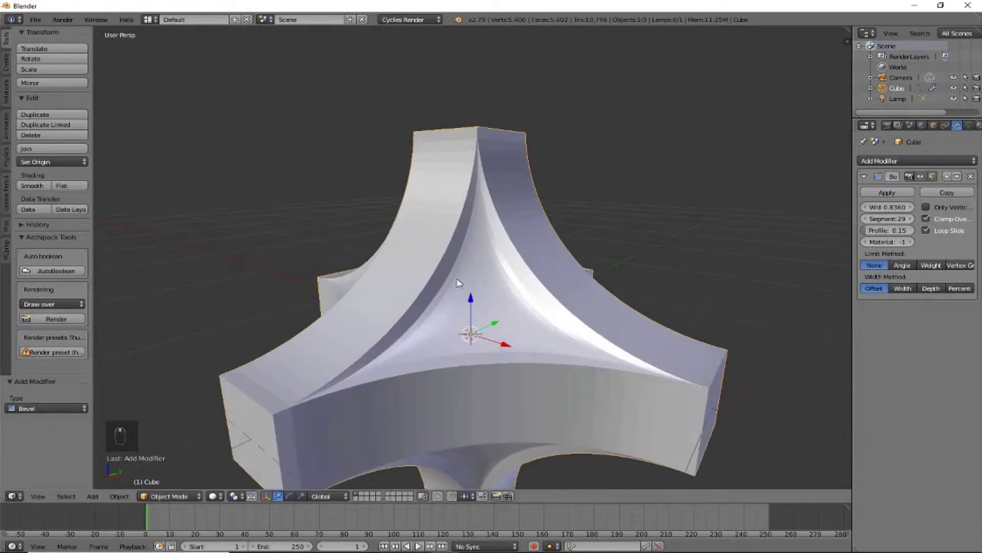
{"action": "mouse_move", "coordinate": [540, 279]}
{"action": "middle_mouse_down"}
{"action": "mouse_move", "coordinate": [537, 256]}
{"action": "mouse_move", "coordinate": [536, 265]}
{"action": "middle_mouse_up"}
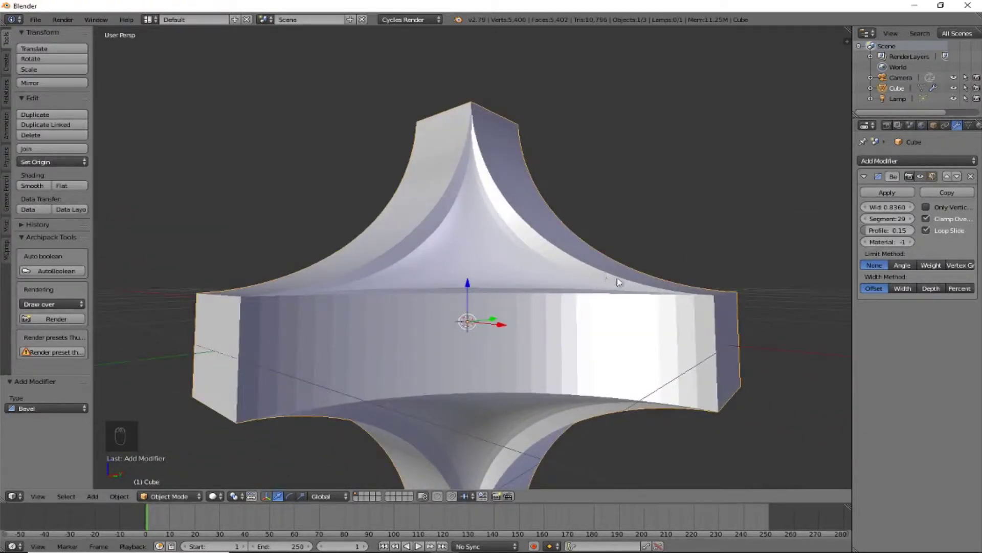
{"action": "mouse_move", "coordinate": [661, 287]}
{"action": "middle_mouse_down"}
{"action": "mouse_move", "coordinate": [592, 327]}
{"action": "mouse_move", "coordinate": [597, 300]}
{"action": "mouse_move", "coordinate": [629, 305]}
{"action": "mouse_move", "coordinate": [647, 295]}
{"action": "middle_mouse_up"}
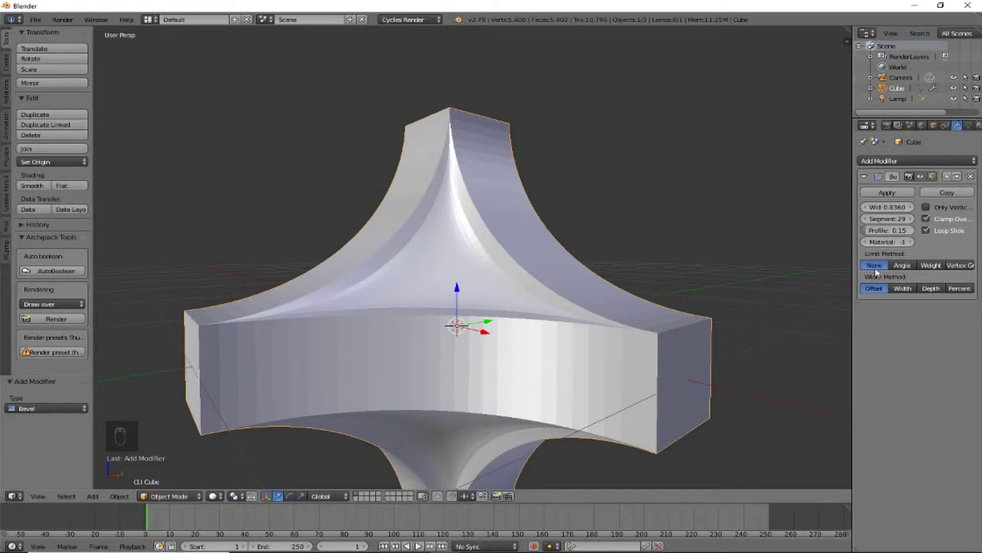
{"action": "mouse_move", "coordinate": [626, 310]}
{"action": "middle_mouse_down"}
{"action": "mouse_move", "coordinate": [610, 322]}
{"action": "mouse_move", "coordinate": [621, 314]}
{"action": "middle_mouse_up"}
{"action": "key", "text": "KP_Decimal"}
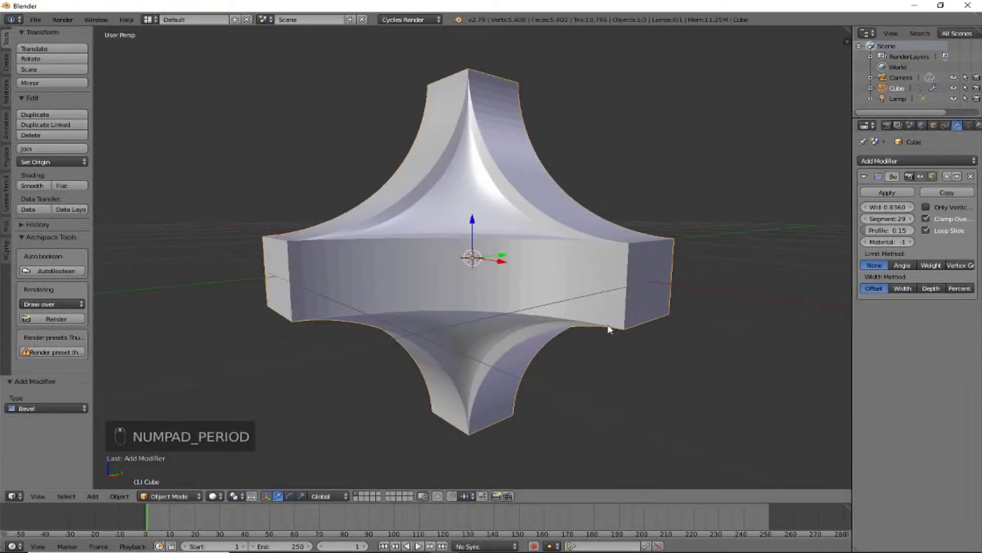
Step: Fly the camera closer to the cube until the whole object is centred and larger in the camera frame
{"action": "key", "text": "KP_0"}
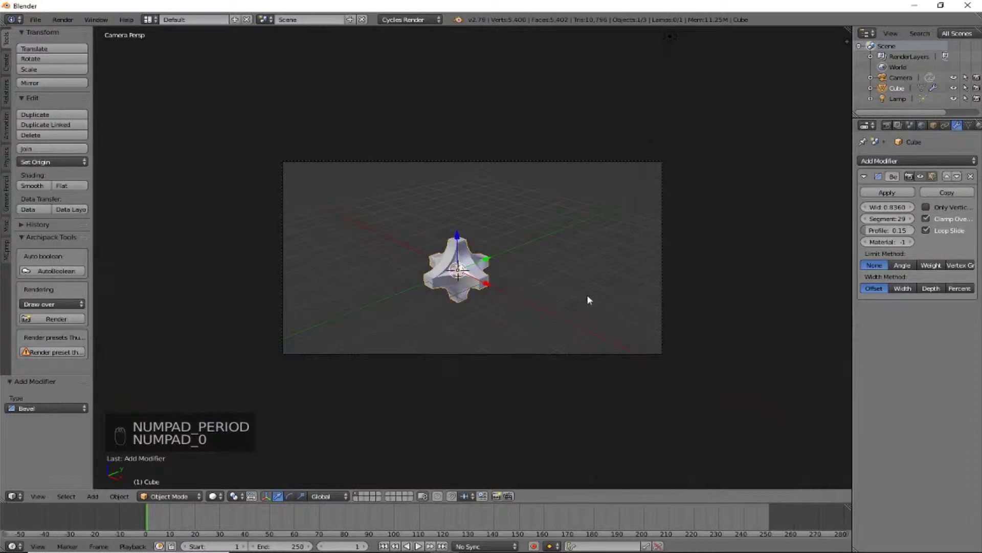
{"action": "key", "text": "shift+f"}
{"action": "scroll", "coordinate": [472, 257], "scroll_direction": "up", "scroll_amount": 3}
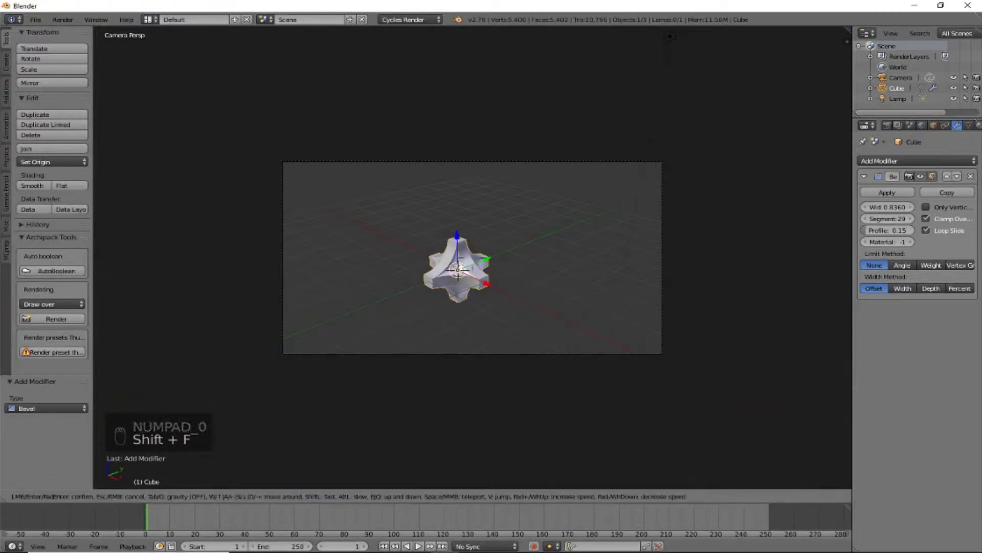
{"action": "key", "text": "w"}
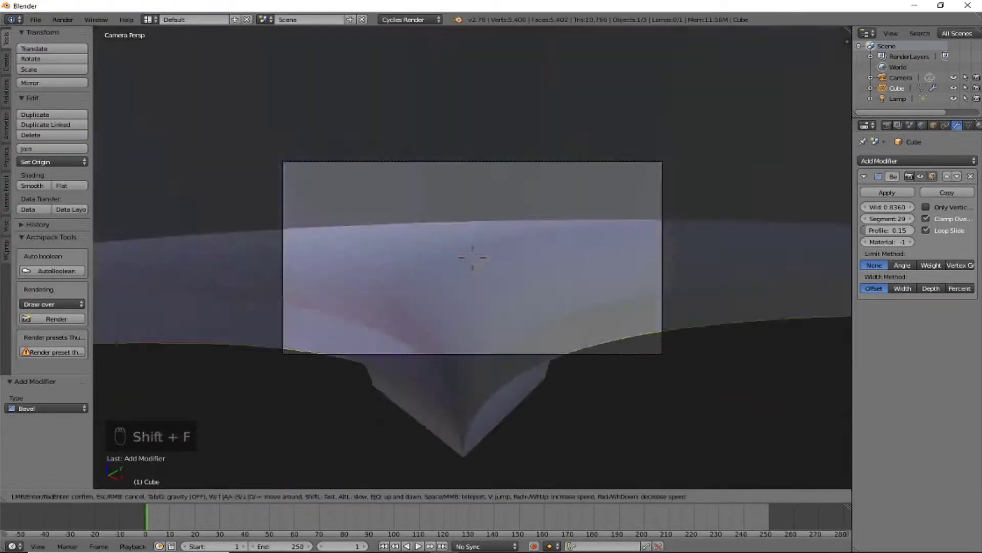
{"action": "key", "text": "s"}
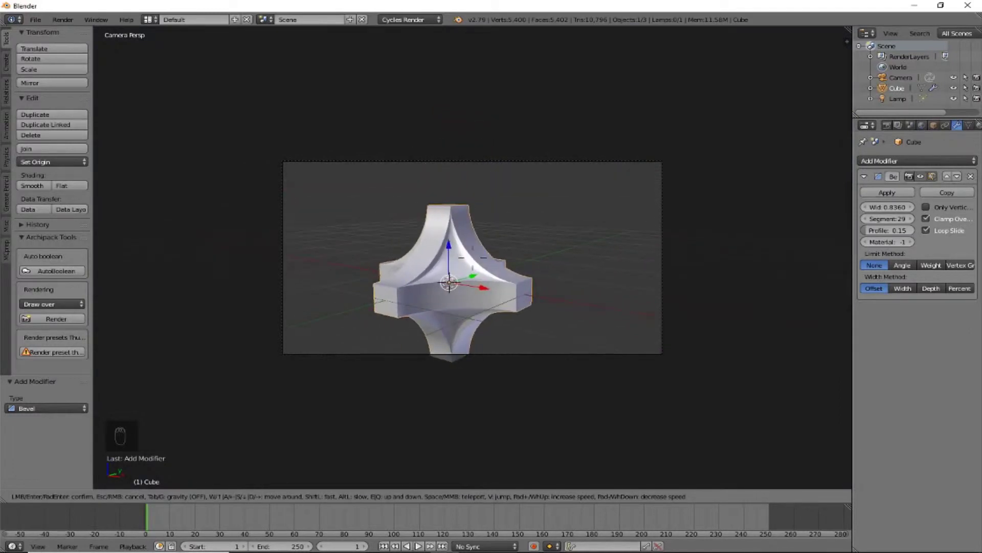
{"action": "key", "text": "s"}
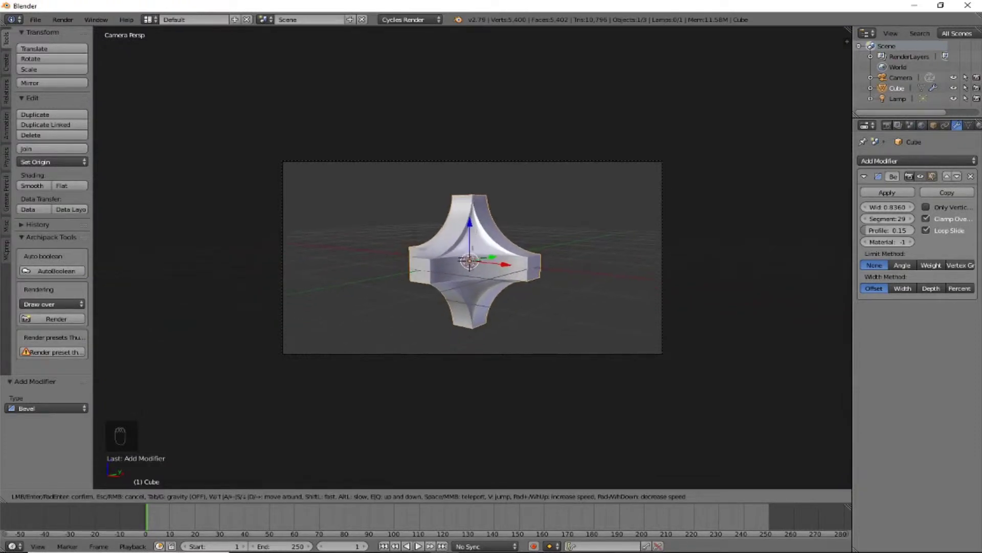
{"action": "key", "text": "w"}
{"action": "key", "text": "s"}
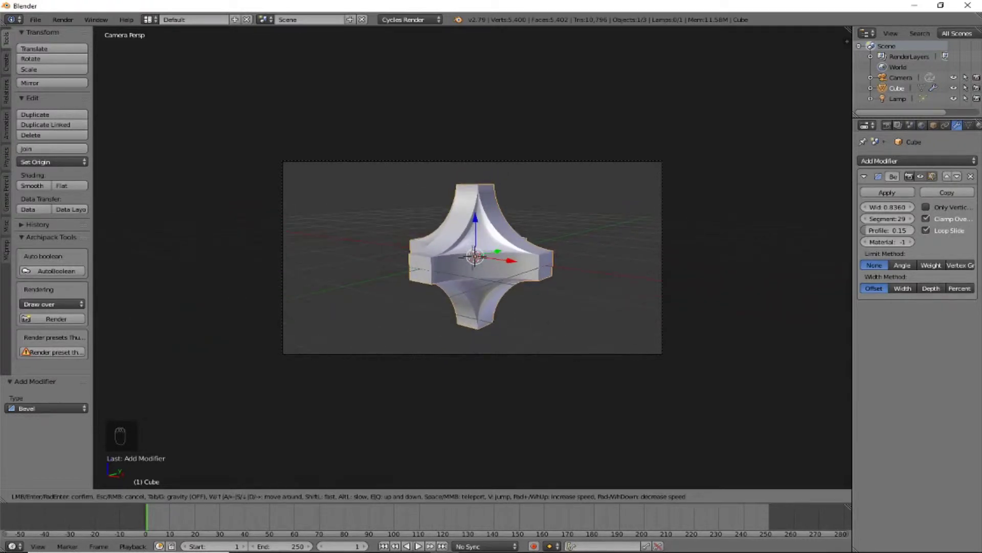
{"action": "left_click", "coordinate": [475, 260]}
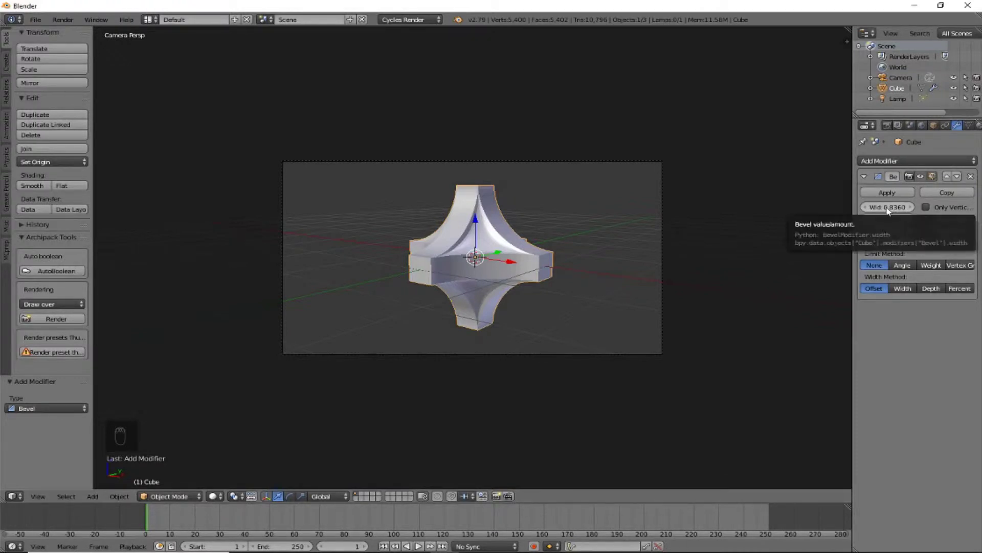
Step: Set the cube's bevel width to about 0.811 and its profile to 0.99
{"action": "mouse_move", "coordinate": [889, 207]}
{"action": "left_mouse_down"}
{"action": "mouse_move", "coordinate": [901, 207]}
{"action": "mouse_move", "coordinate": [864, 207]}
{"action": "mouse_move", "coordinate": [901, 208]}
{"action": "left_mouse_up"}
{"action": "left_click_drag", "start_coordinate": [887, 231], "coordinate": [916, 231]}
{"action": "left_click", "coordinate": [916, 230]}
{"action": "type", "text": "0.99"}
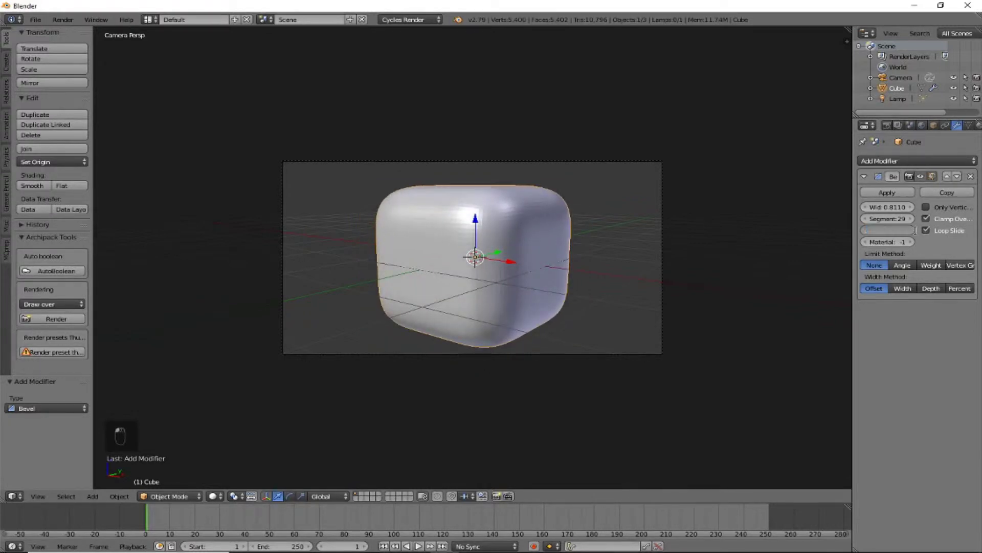
{"action": "key", "text": "Return"}
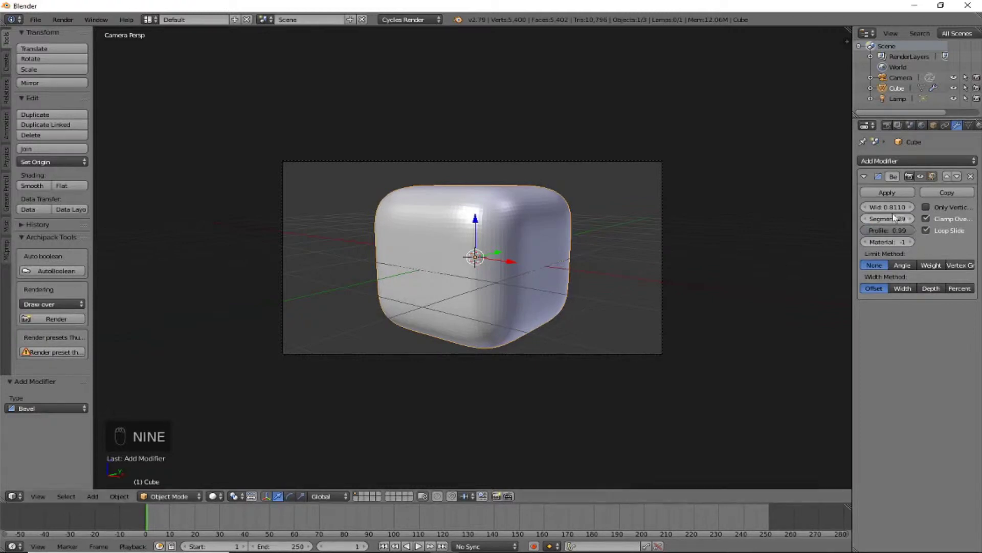
Step: Reduce the cube's bevel to a width of 0.13 and 10 segments
{"action": "left_click_drag", "start_coordinate": [896, 207], "coordinate": [558, 207]}
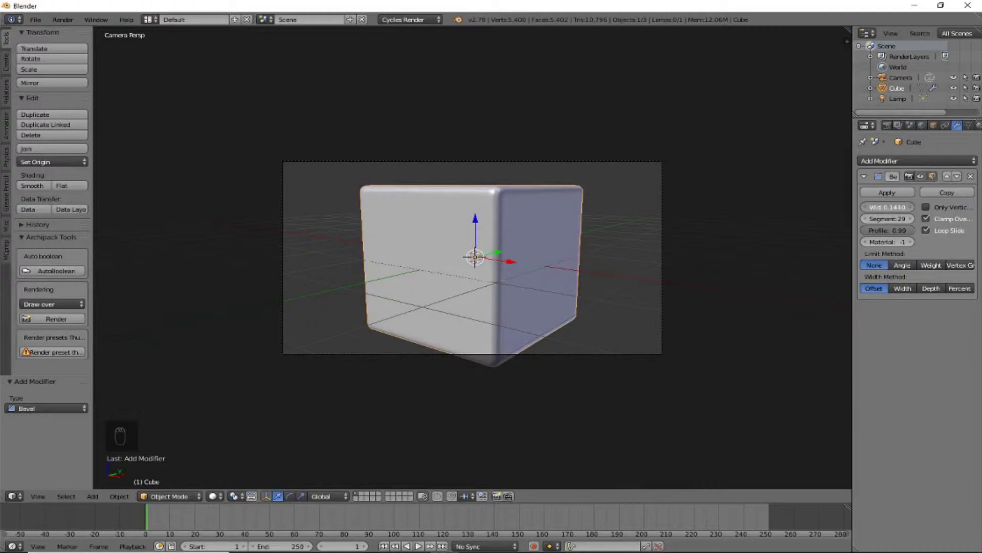
{"action": "left_click", "coordinate": [896, 208]}
{"action": "key", "text": "Return"}
{"action": "left_click_drag", "start_coordinate": [888, 222], "coordinate": [957, 224]}
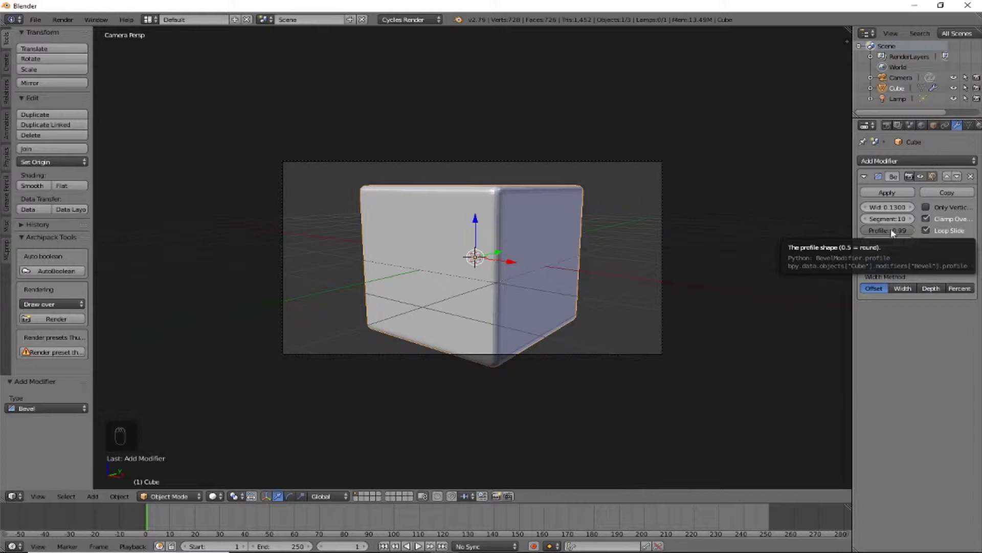
Step: Keyframe the bevel profile at 0.99 on frame 1 and at 0.15 on frame 250
{"action": "key", "text": "i"}
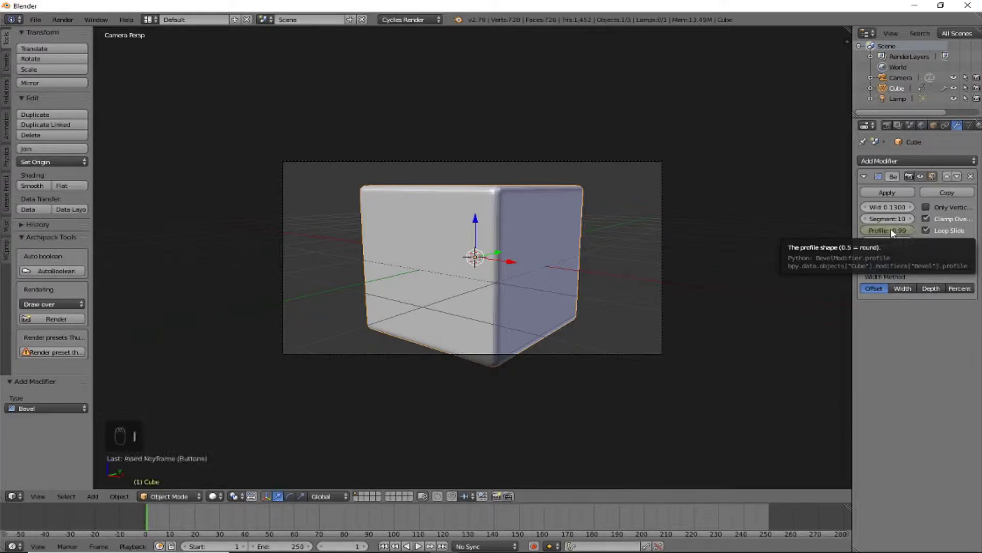
{"action": "left_click_drag", "start_coordinate": [771, 515], "coordinate": [766, 513]}
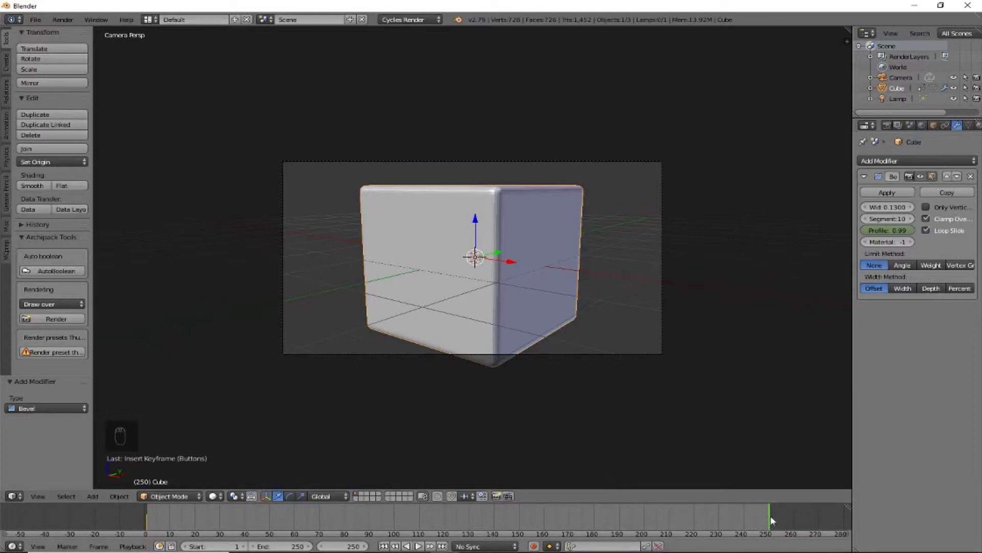
{"action": "left_click", "coordinate": [900, 231]}
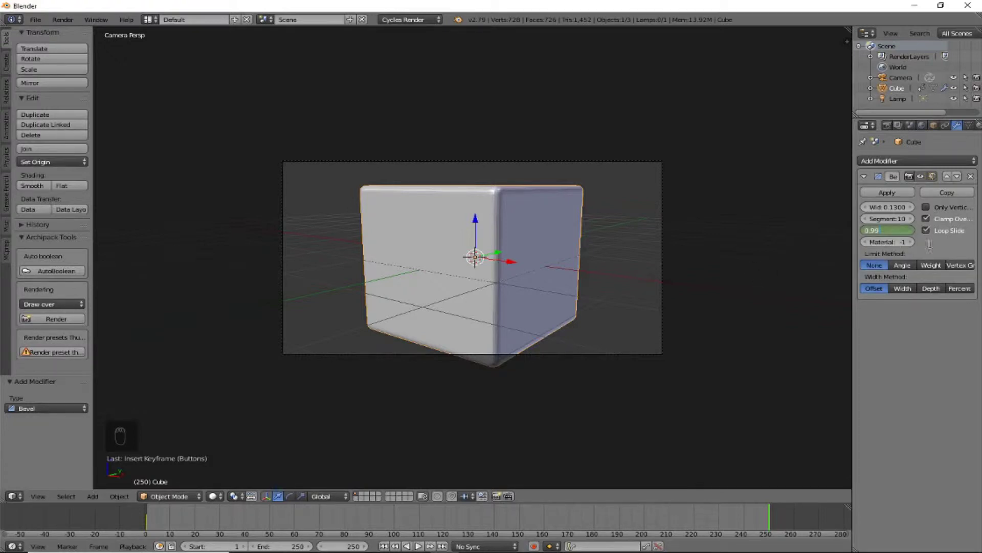
{"action": "type", "text": "0.15"}
{"action": "key", "text": "Return"}
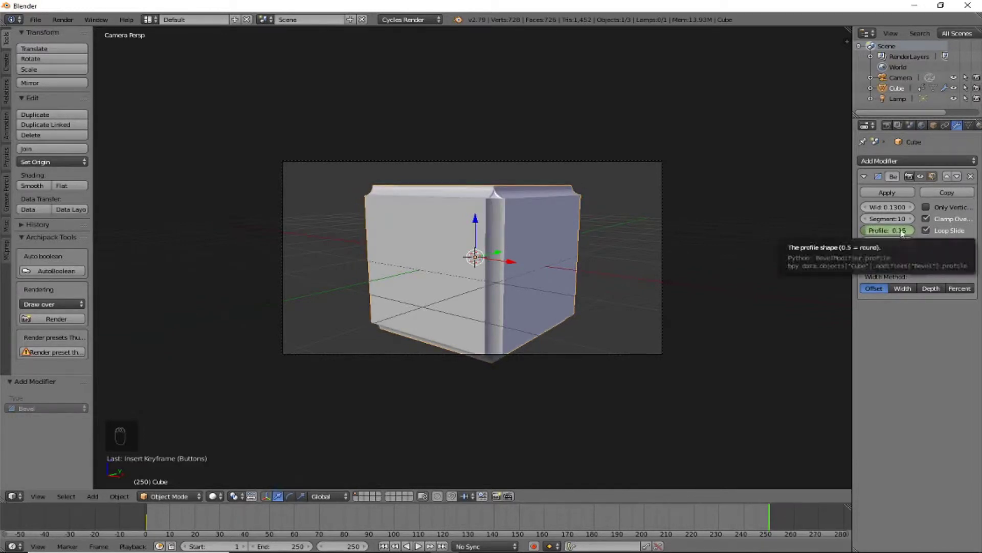
{"action": "key", "text": "i"}
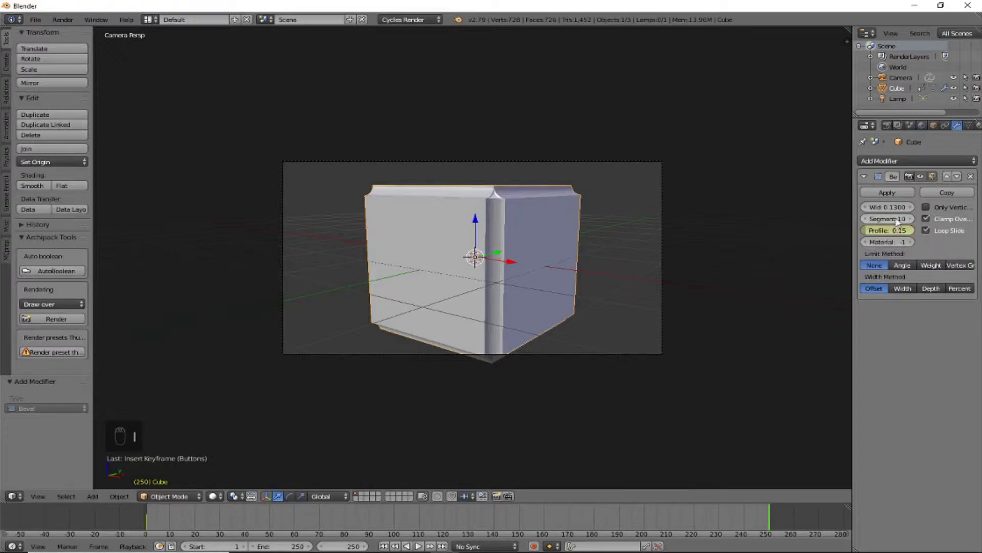
Step: Keyframe the bevel width at 0.13 on frame 1, and set the width to 0.85 at frame 250
{"action": "left_click", "coordinate": [147, 518]}
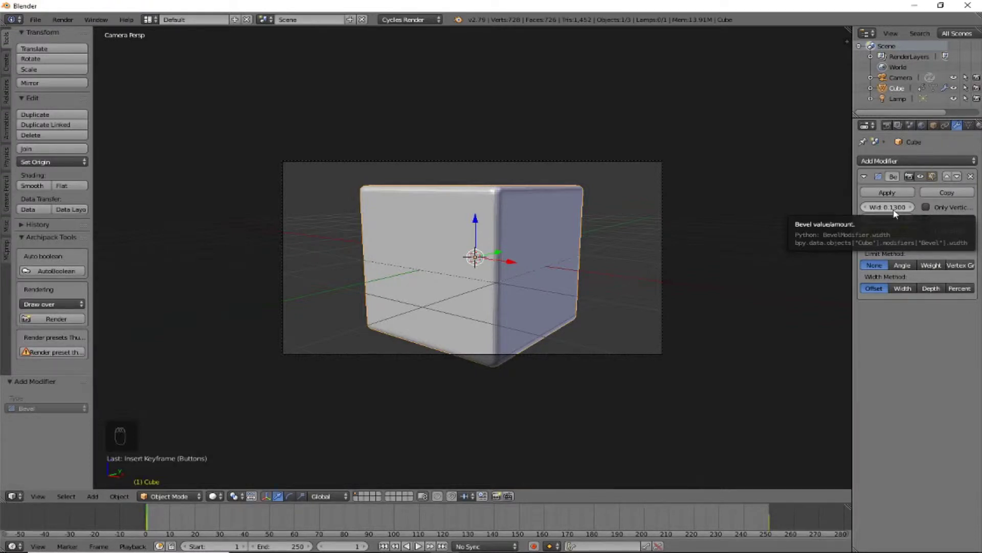
{"action": "left_click", "coordinate": [769, 518]}
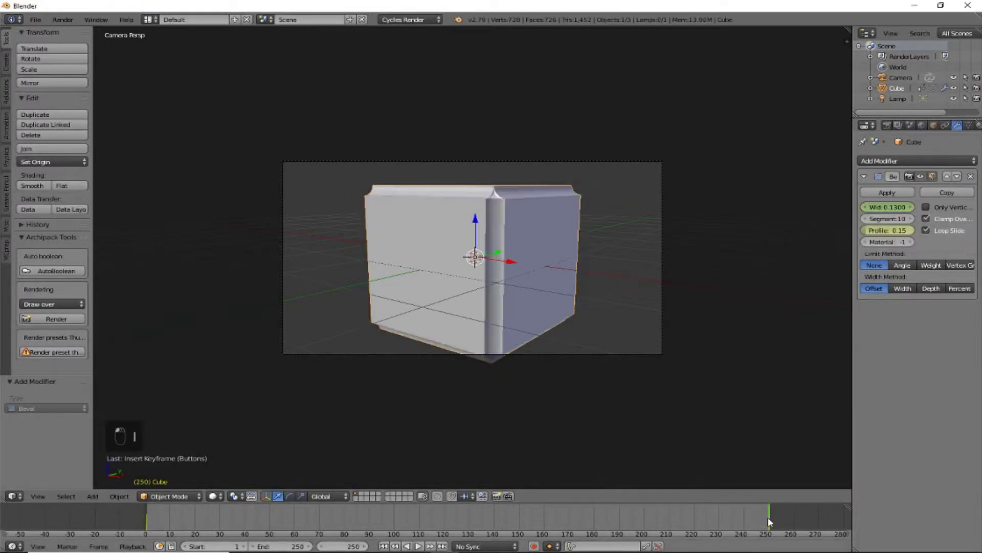
{"action": "left_click_drag", "start_coordinate": [889, 207], "coordinate": [923, 207]}
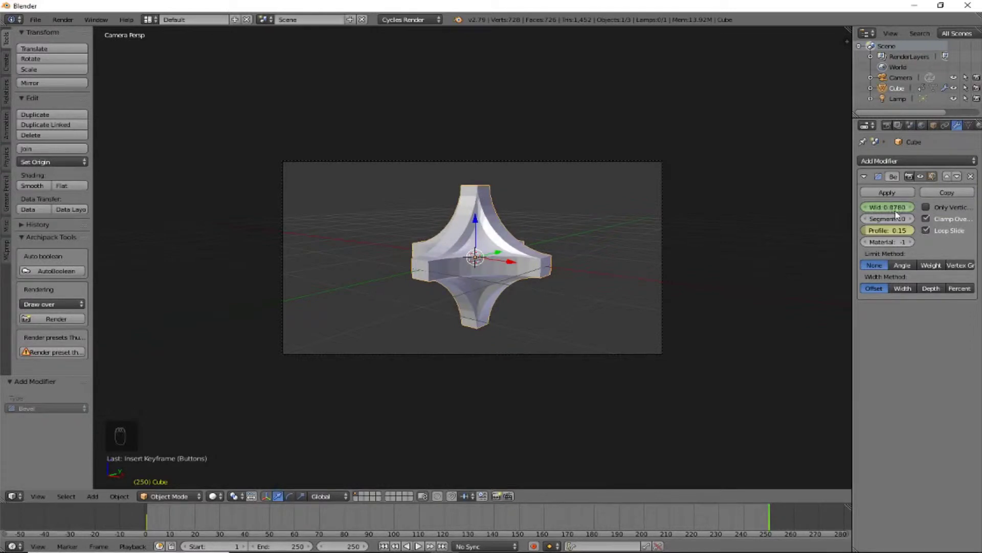
{"action": "left_click", "coordinate": [894, 209]}
{"action": "key", "text": "BackSpace"}
{"action": "type", "text": ".85"}
{"action": "key", "text": "Return"}
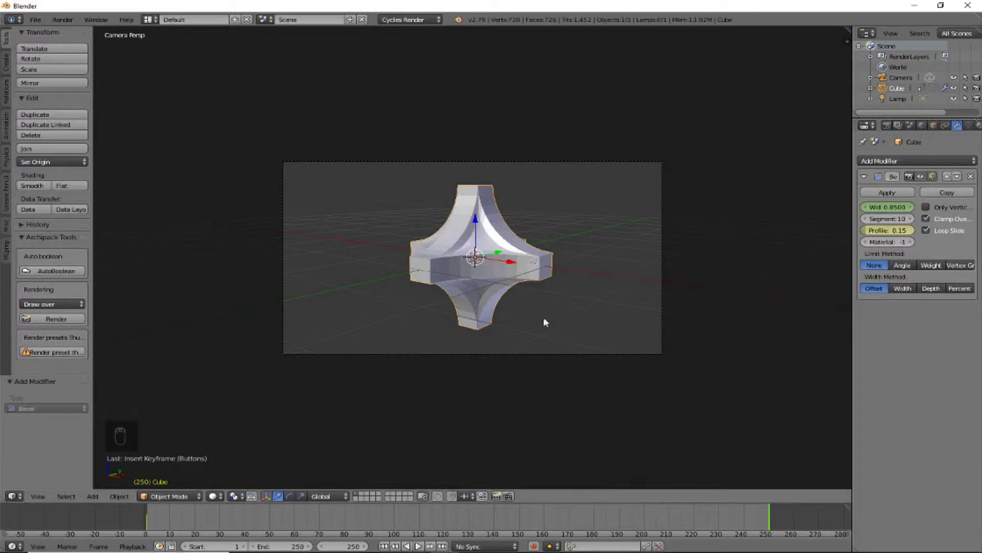
Step: Switch to the Animation screen layout and play the bevel animation through the camera view
{"action": "left_click", "coordinate": [149, 20]}
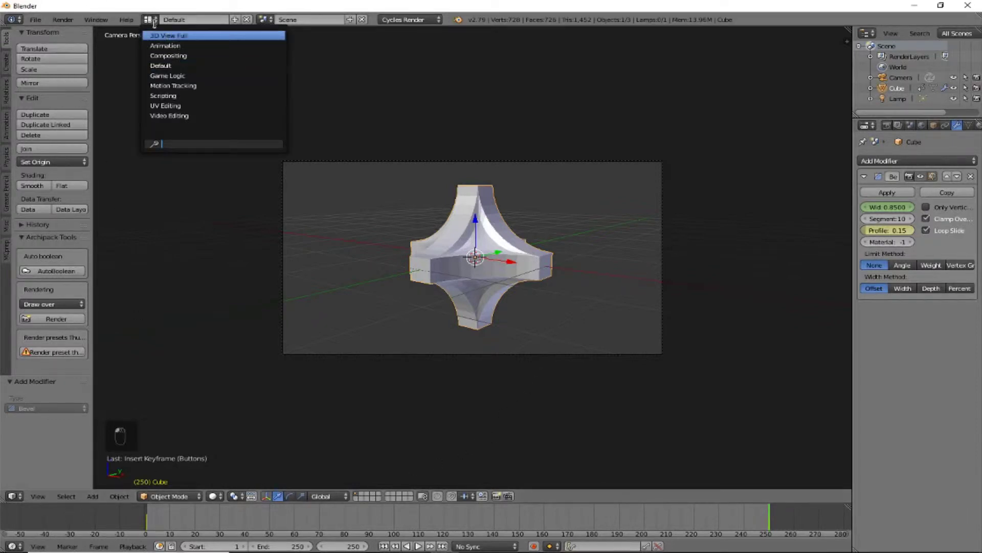
{"action": "left_click", "coordinate": [150, 20]}
{"action": "left_click", "coordinate": [150, 21]}
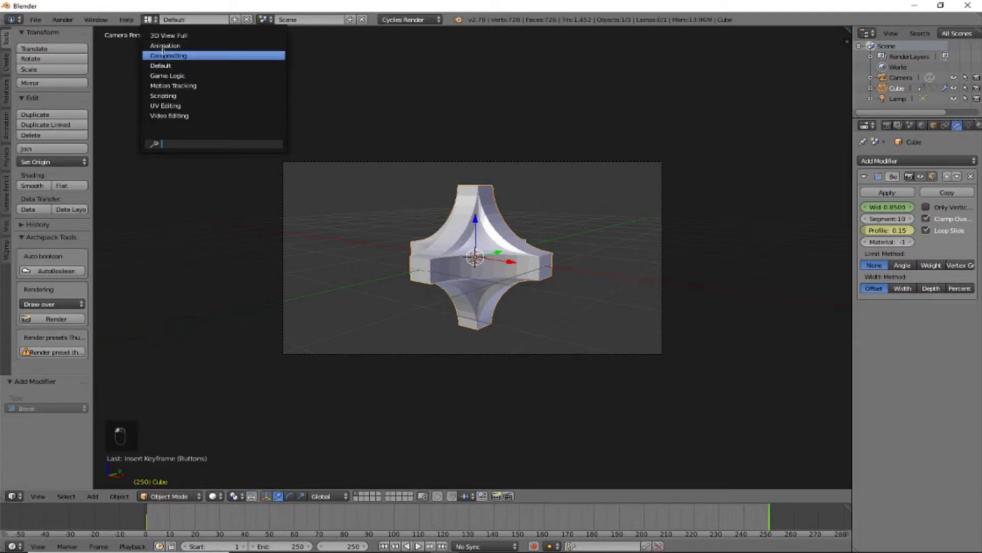
{"action": "left_click", "coordinate": [163, 47]}
{"action": "middle_click_drag", "start_coordinate": [614, 227], "coordinate": [629, 241]}
{"action": "key", "text": "KP_0"}
{"action": "key", "text": "alt+a"}
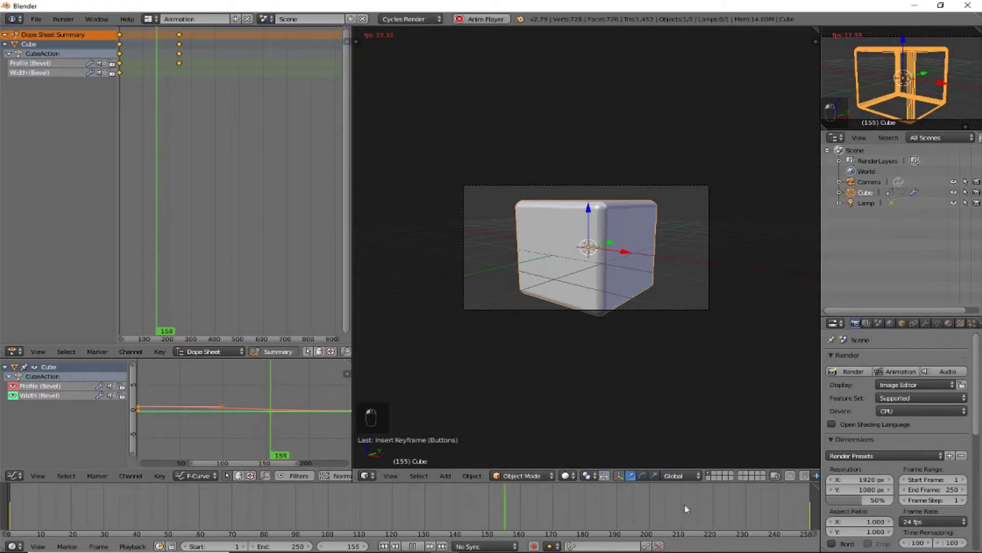
{"action": "scroll", "coordinate": [692, 360], "scroll_direction": "up", "scroll_amount": 3}
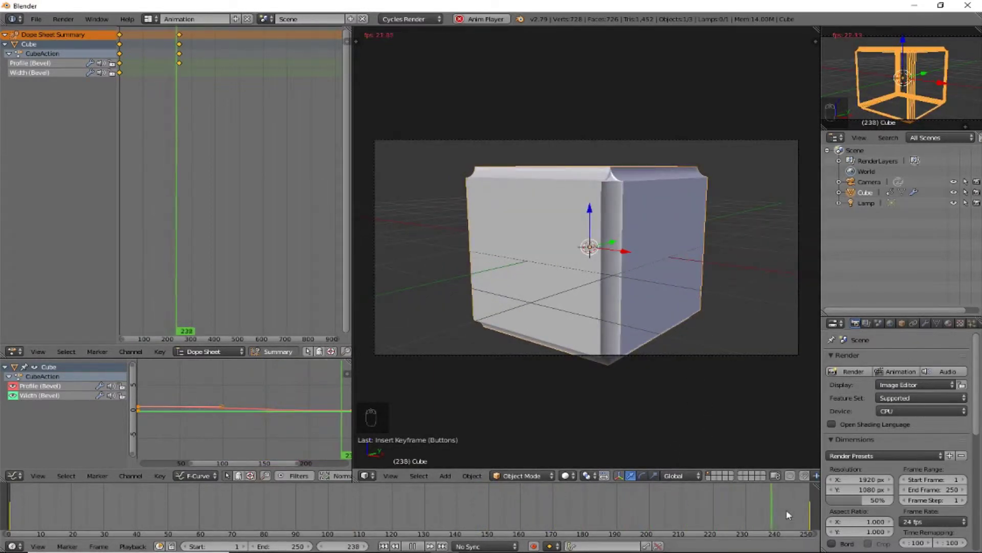
{"action": "key", "text": "Escape"}
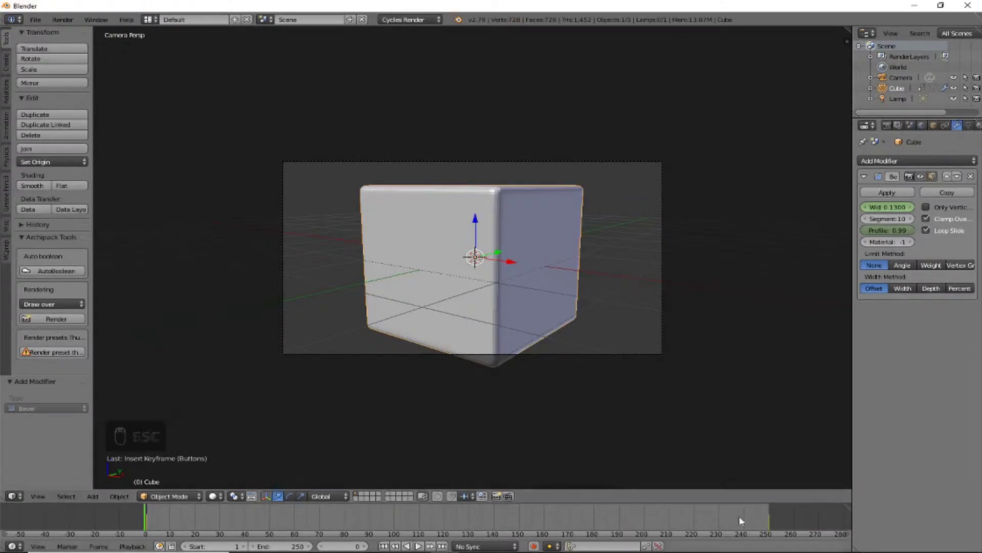
Step: Keyframe the bevel width at 0.844 on frame 250 in the Default layout, and return to the Animation layout
{"action": "left_click", "coordinate": [769, 514]}
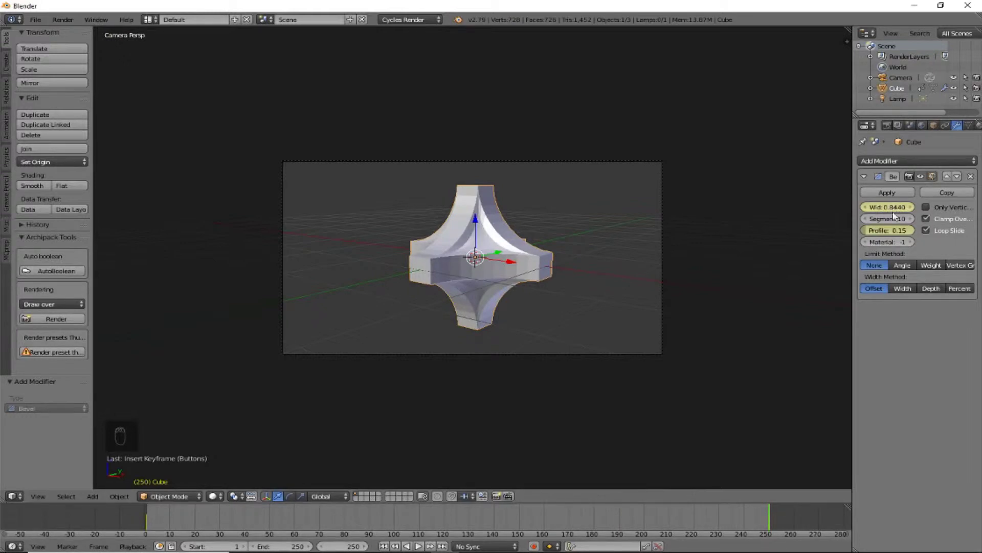
{"action": "left_click", "coordinate": [148, 19]}
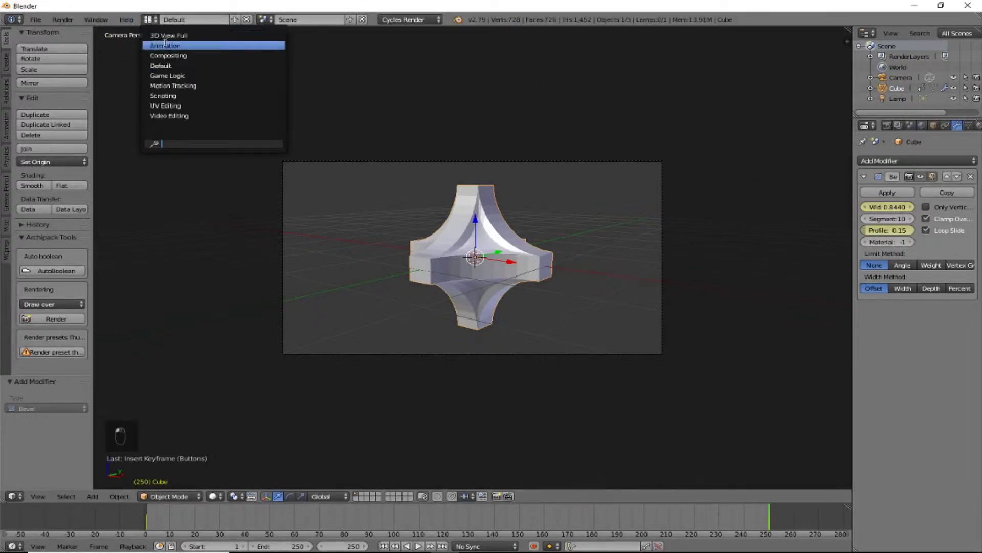
{"action": "left_click", "coordinate": [165, 45]}
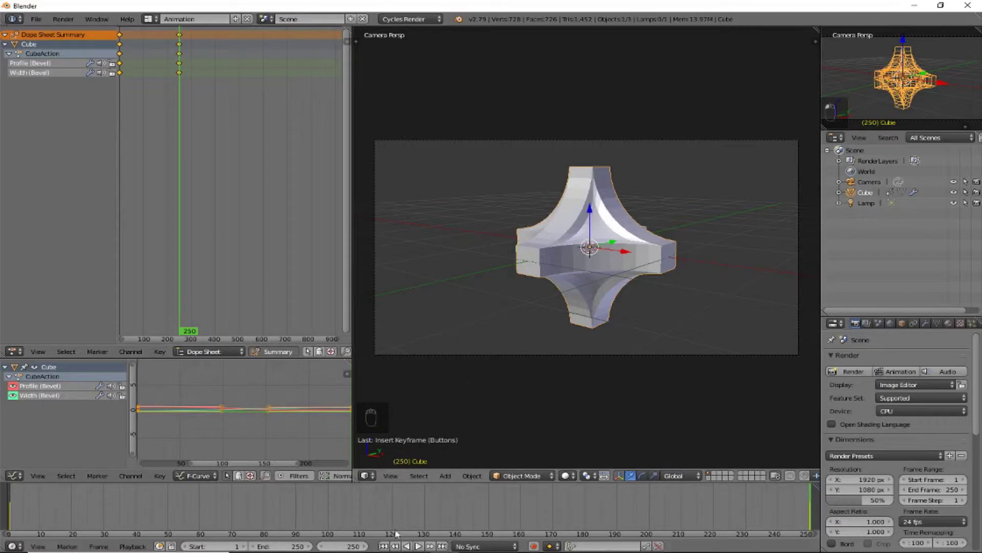
Step: Fit the bevel curves in the graph editor, play the morph and return to frame 1
{"action": "key", "text": "a"}
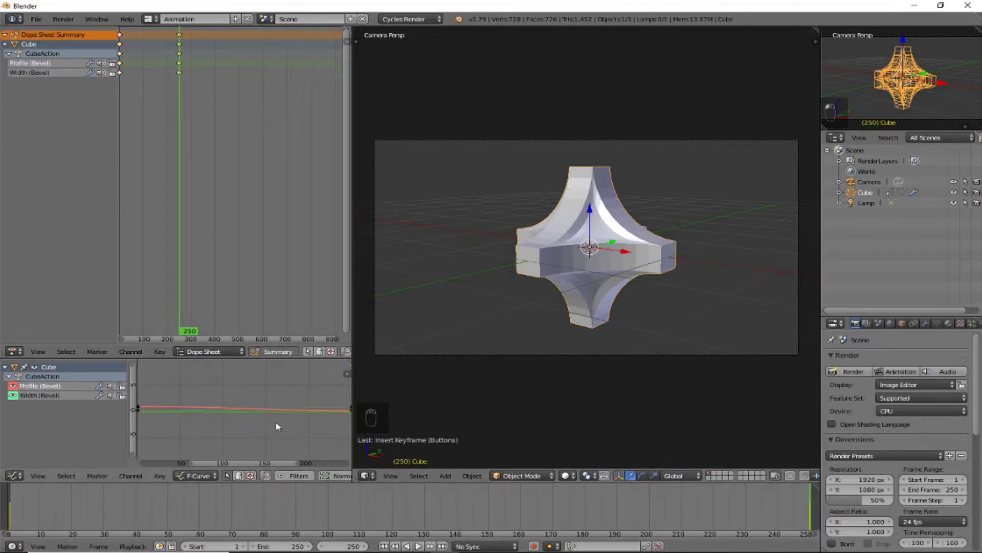
{"action": "key", "text": "Home"}
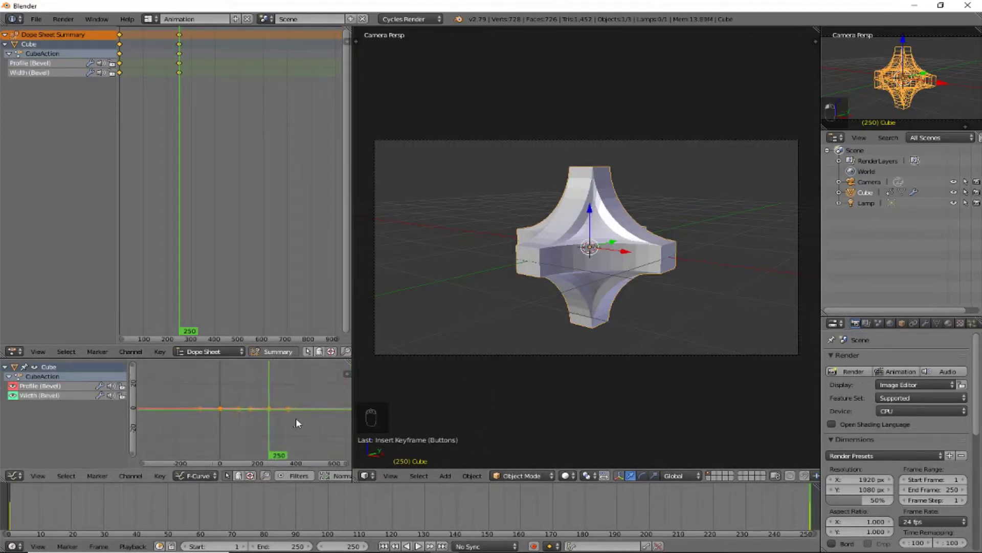
{"action": "scroll", "coordinate": [296, 418], "scroll_direction": "up", "scroll_amount": 3}
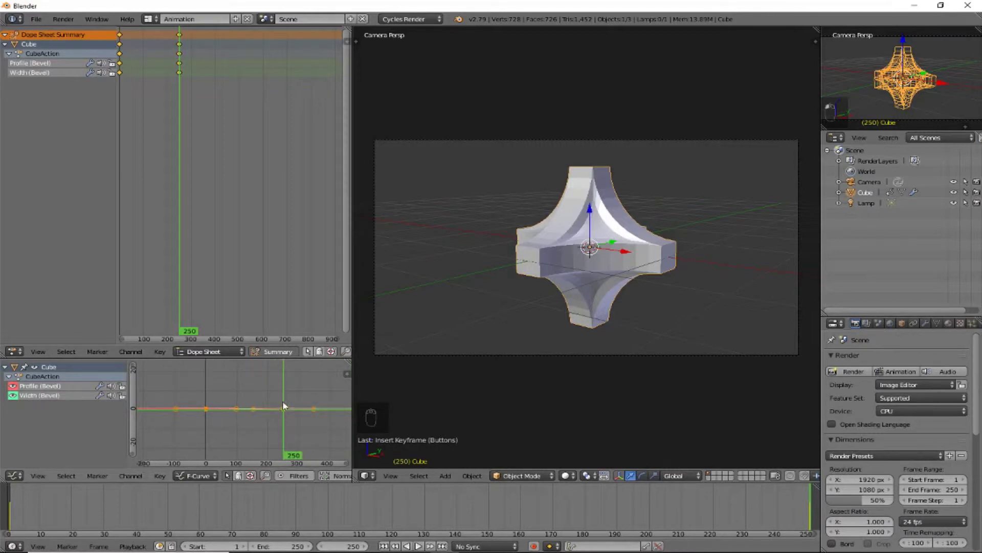
{"action": "key", "text": "a"}
{"action": "key", "text": "alt+a"}
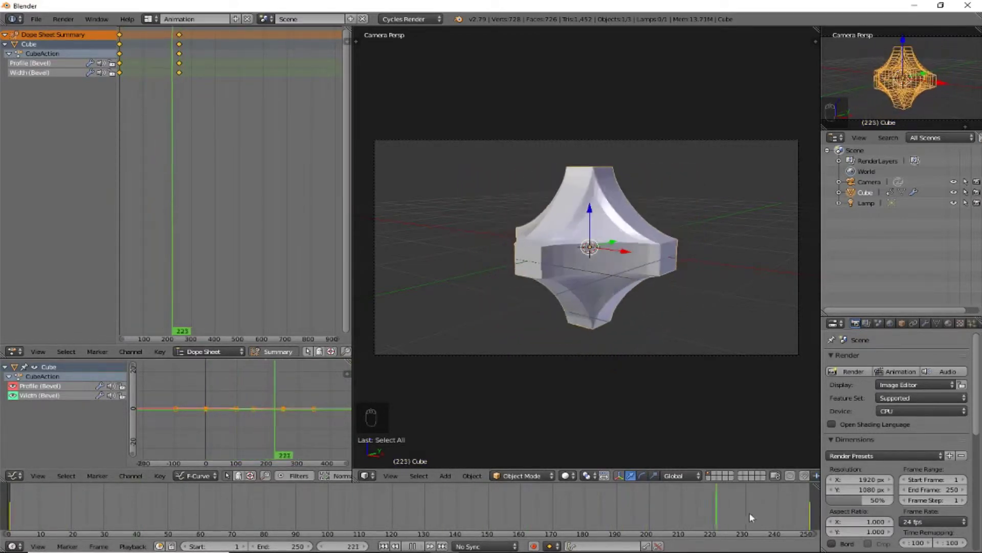
{"action": "left_click_drag", "start_coordinate": [750, 513], "coordinate": [10, 512]}
{"action": "key", "text": "alt+a"}
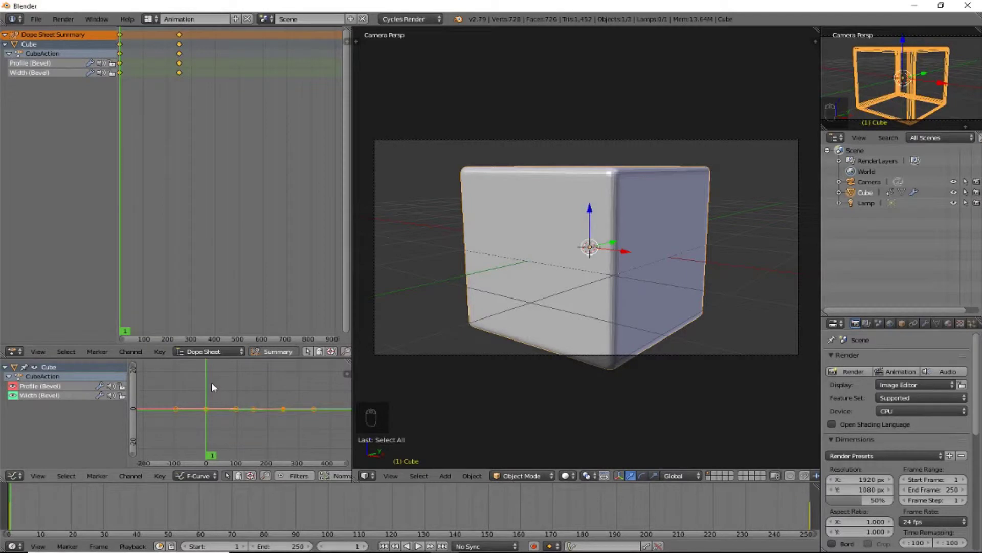
Step: Set the interpolation of all the bevel keyframes to Linear and start a brief playback
{"action": "key", "text": "t"}
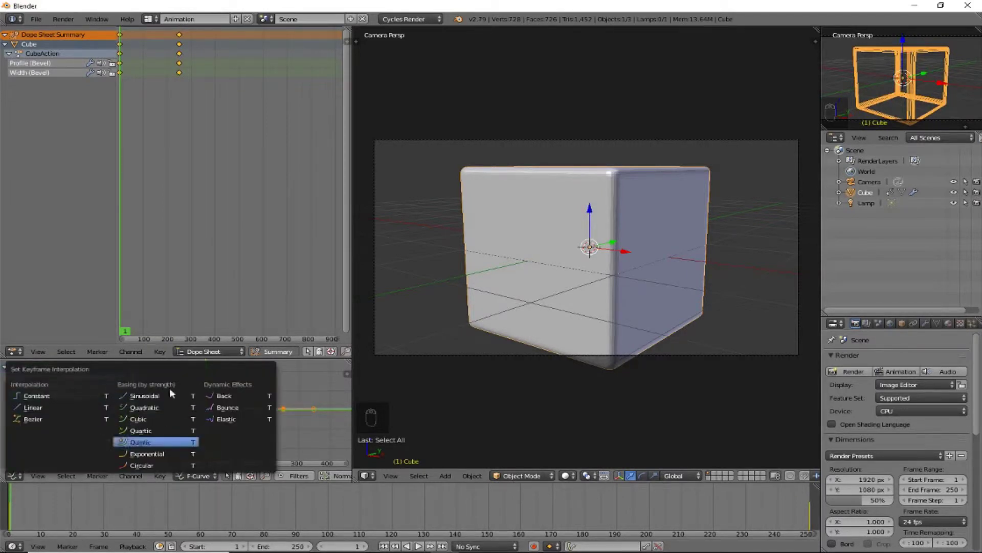
{"action": "left_click", "coordinate": [52, 408]}
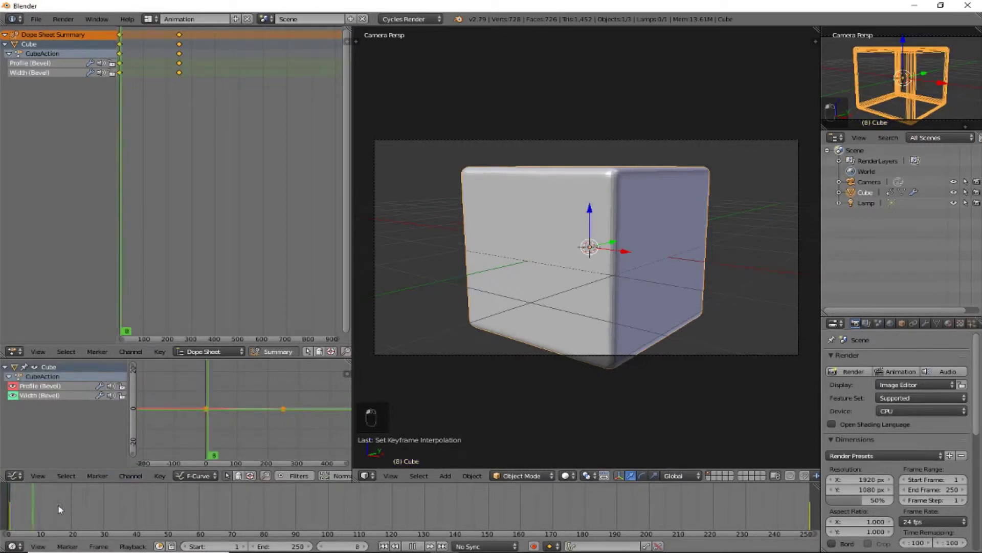
{"action": "key", "text": "alt+a"}
{"action": "key", "text": "Escape"}
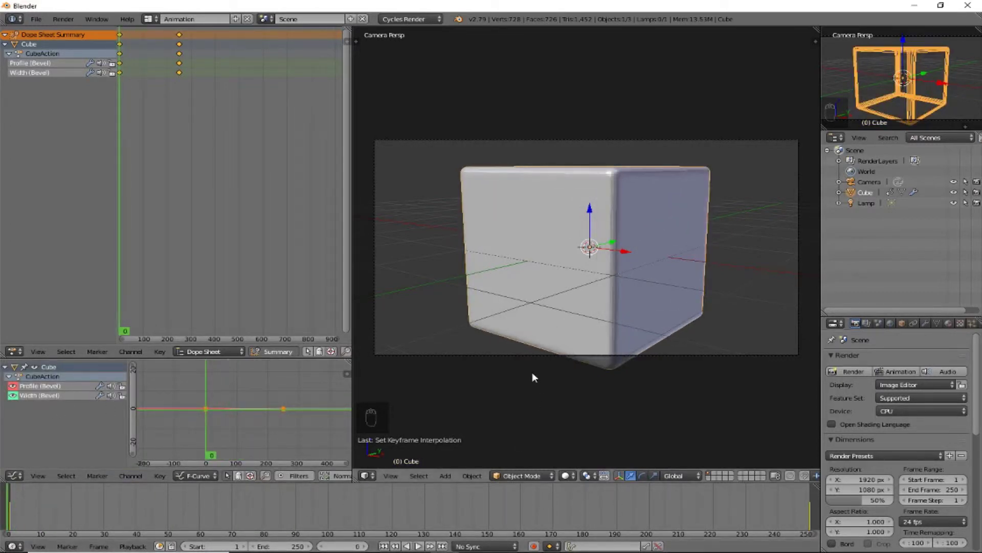
Step: Play the whole morph from the start to review its speed, and scrub back to frame 21
{"action": "key", "text": "alt+a"}
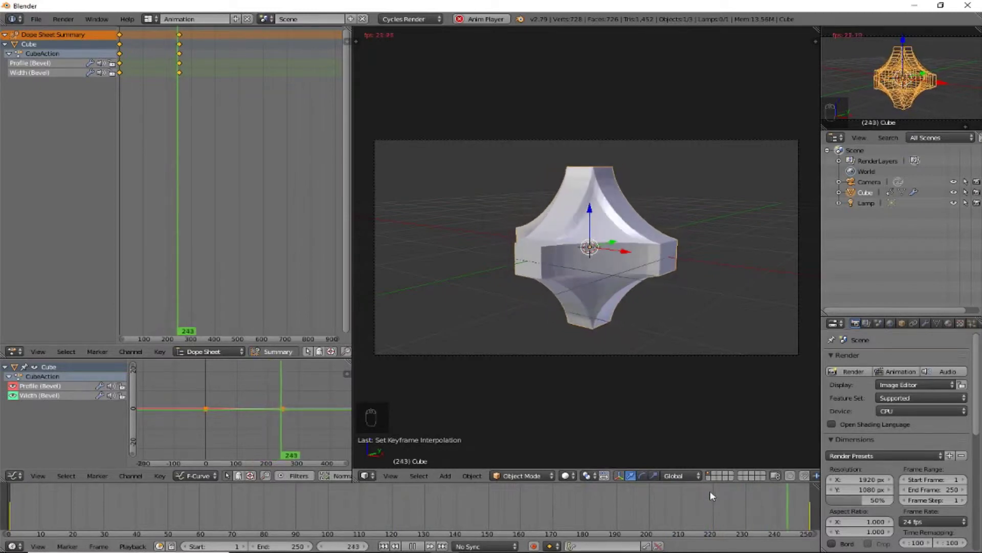
{"action": "key", "text": "Escape"}
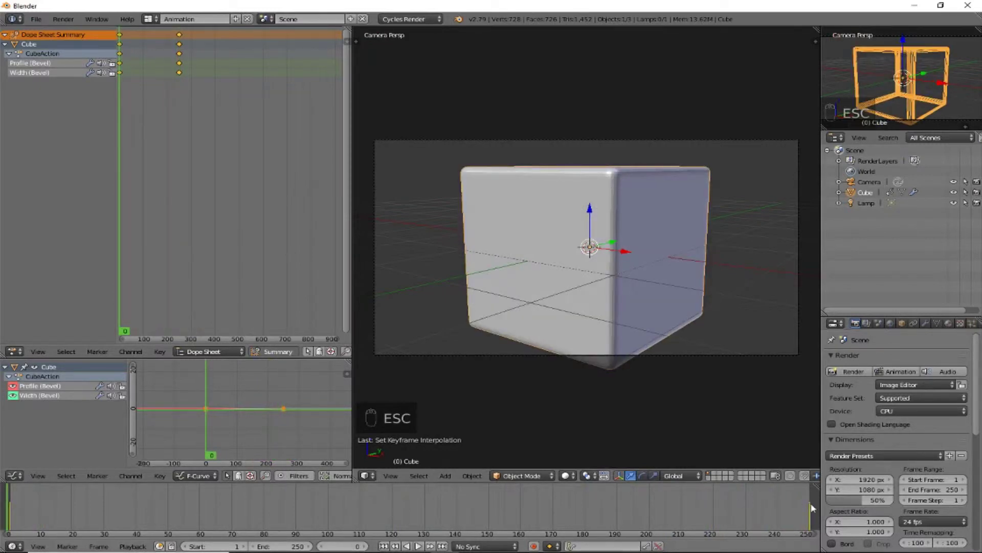
{"action": "key", "text": "alt+a"}
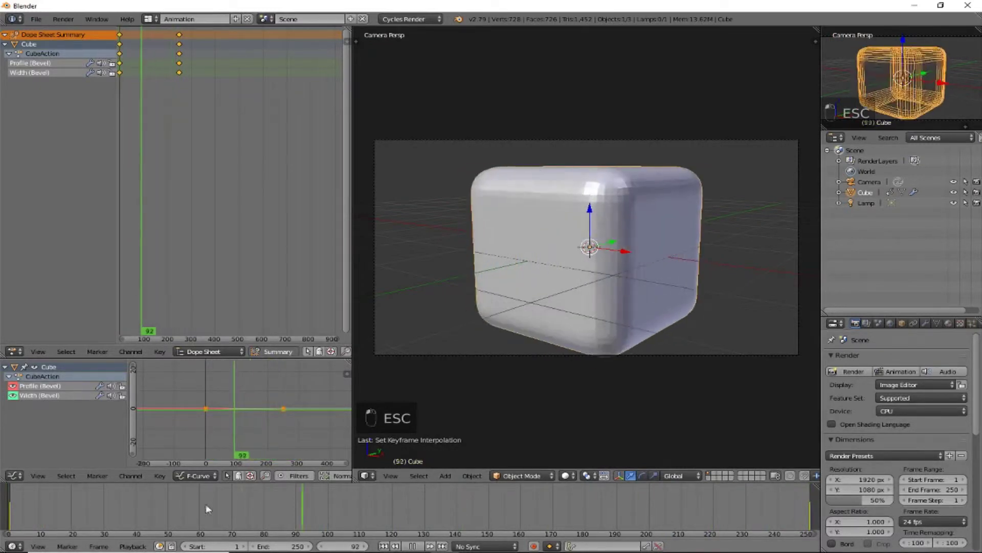
{"action": "key", "text": "Escape"}
{"action": "left_click_drag", "start_coordinate": [207, 501], "coordinate": [76, 500]}
Step: Move the frame-250 bevel profile and width keyframes about 124 frames earlier along the time axis in the graph editor
{"action": "key", "text": "a"}
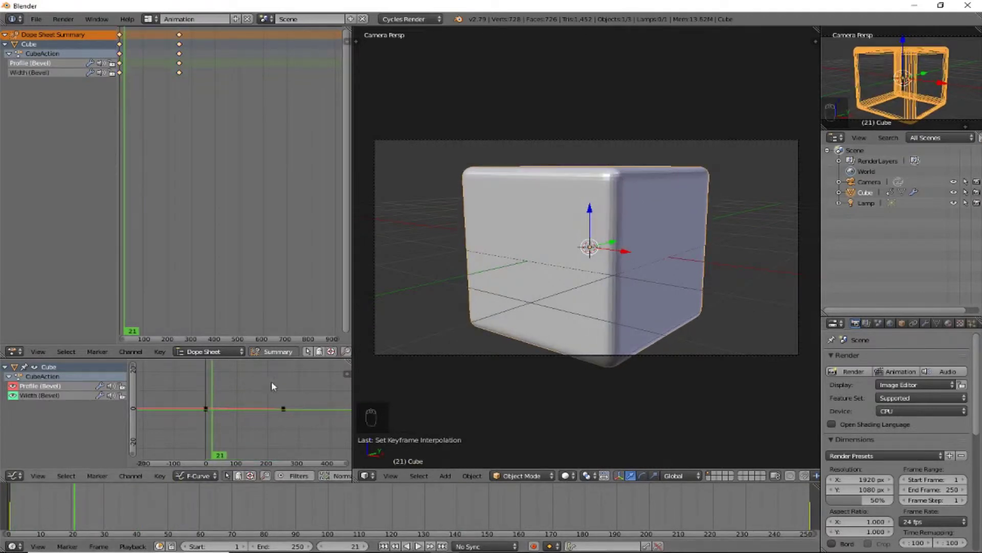
{"action": "scroll", "coordinate": [292, 398], "scroll_direction": "down", "scroll_amount": 3}
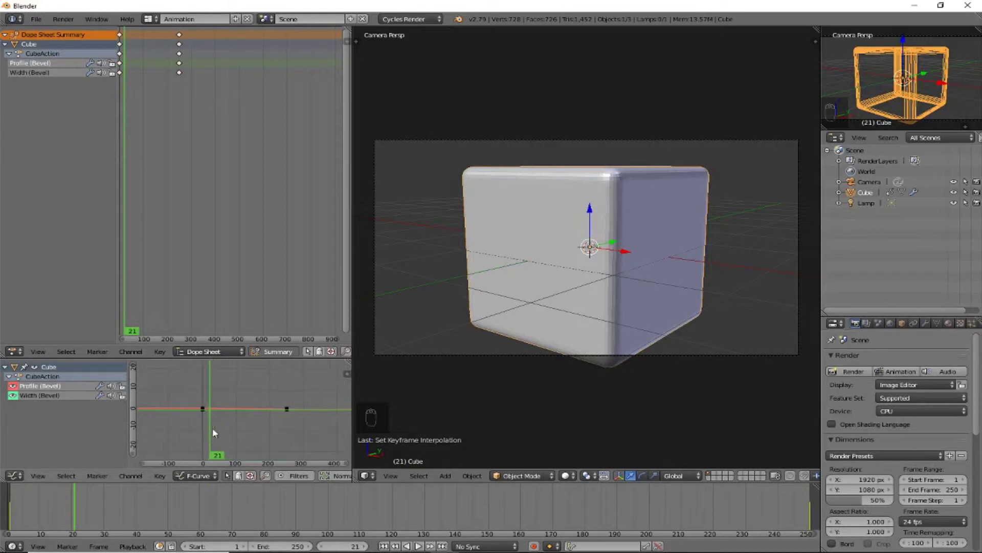
{"action": "scroll", "coordinate": [213, 428], "scroll_direction": "up", "scroll_amount": 3}
{"action": "scroll", "coordinate": [271, 397], "scroll_direction": "down", "scroll_amount": 3}
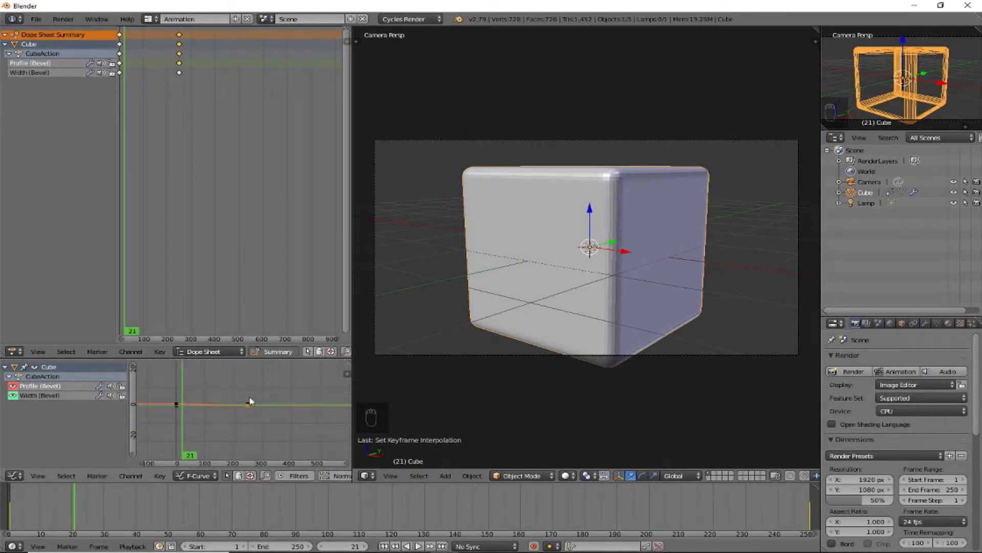
{"action": "left_click", "coordinate": [809, 512]}
{"action": "left_click_drag", "start_coordinate": [809, 512], "coordinate": [52, 512]}
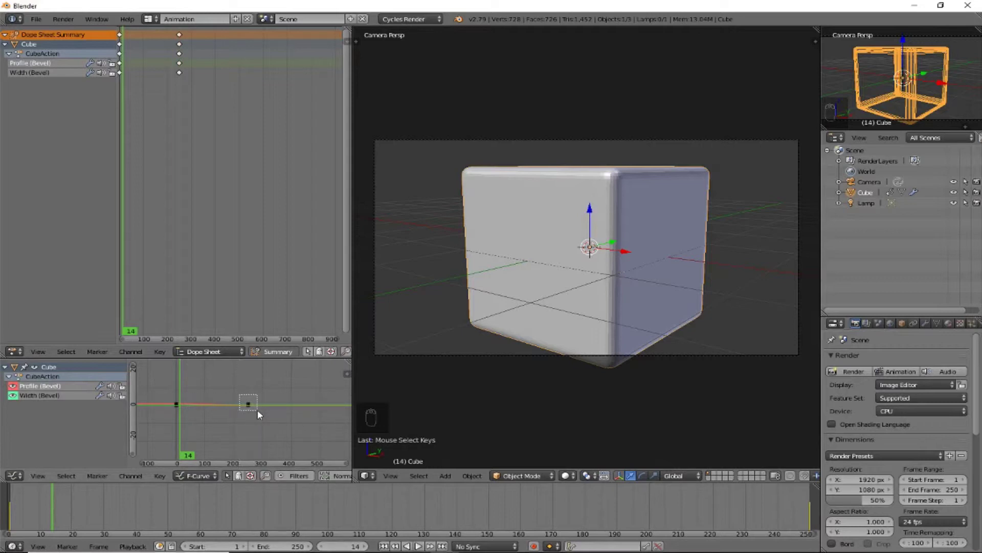
{"action": "left_click_drag", "start_coordinate": [258, 410], "coordinate": [258, 410]}
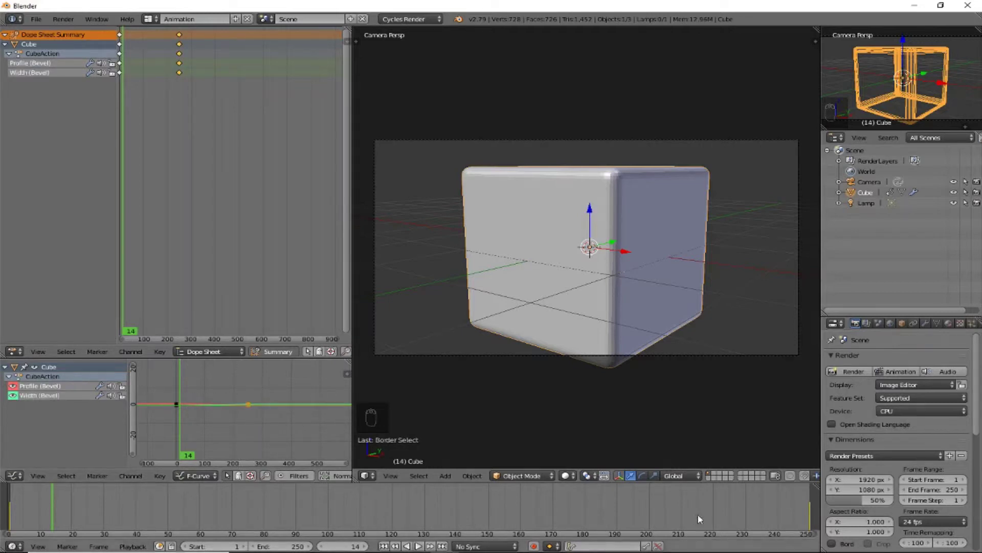
{"action": "left_click", "coordinate": [925, 323]}
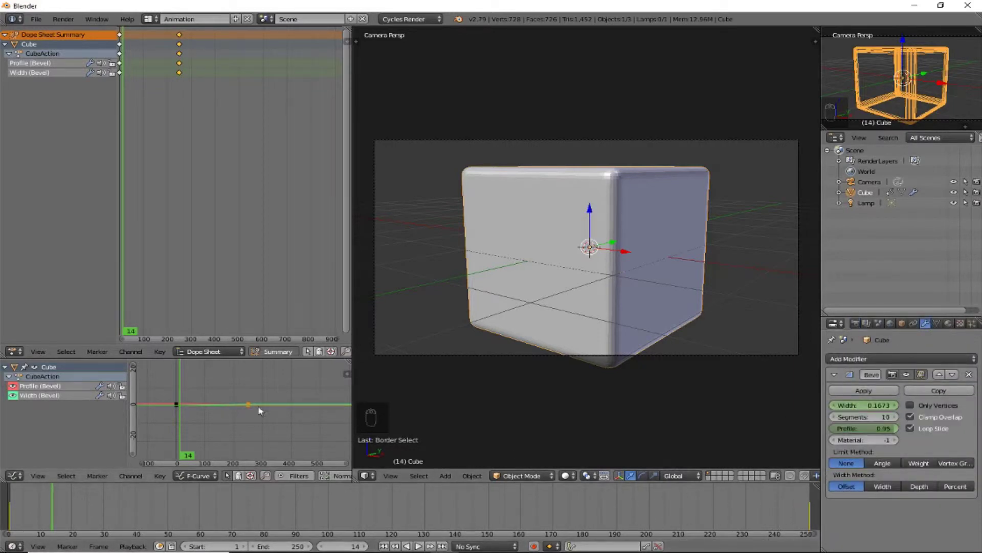
{"action": "key", "text": "g"}
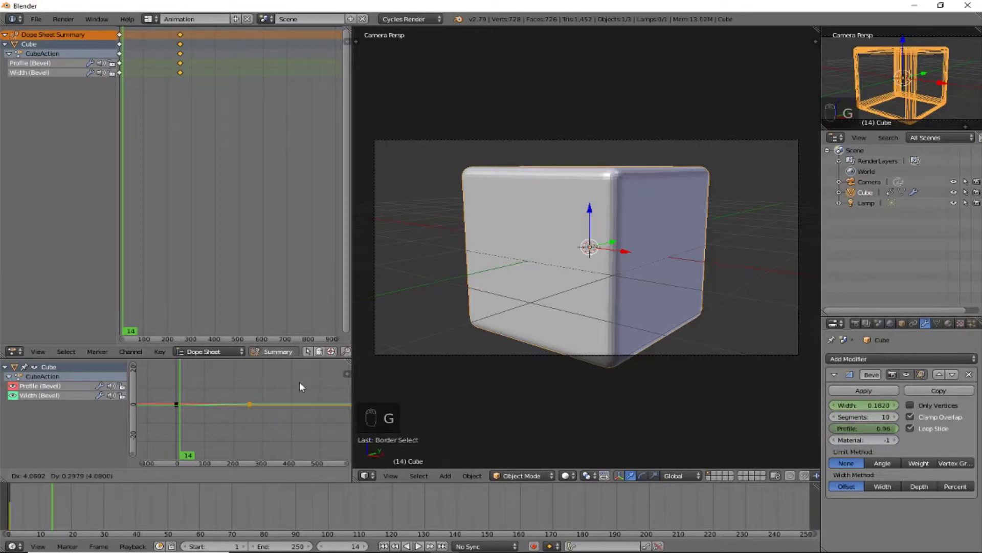
{"action": "key", "text": "x"}
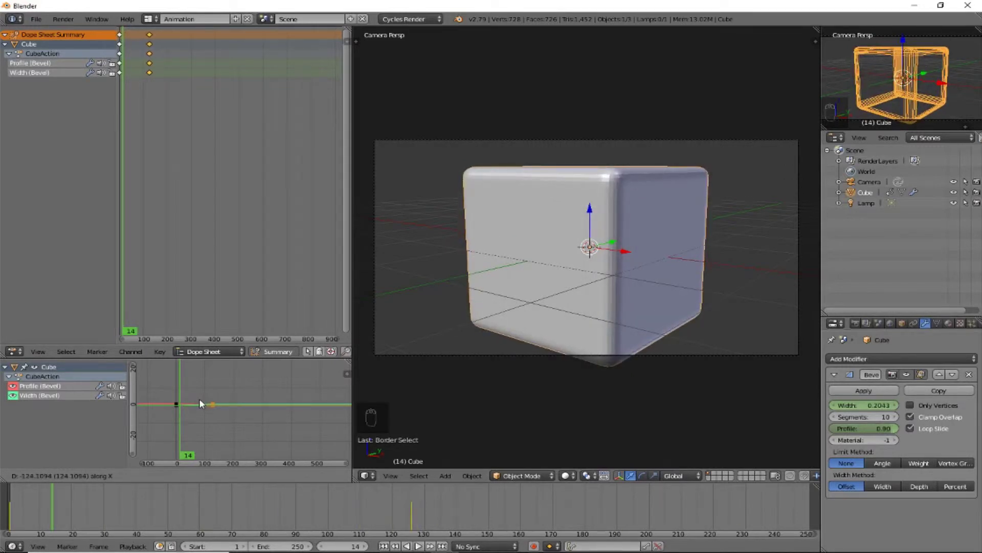
{"action": "left_click", "coordinate": [198, 398]}
Step: Nudge the moved profile and width keyframes one more frame earlier, onto frame 125
{"action": "scroll", "coordinate": [204, 402], "scroll_direction": "up", "scroll_amount": 5}
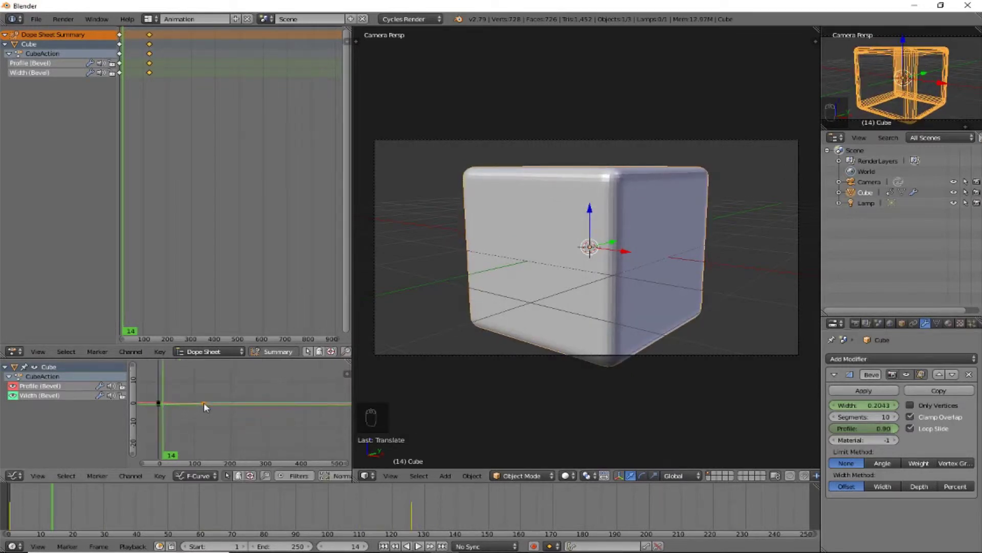
{"action": "scroll", "coordinate": [283, 403], "scroll_direction": "up", "scroll_amount": 4}
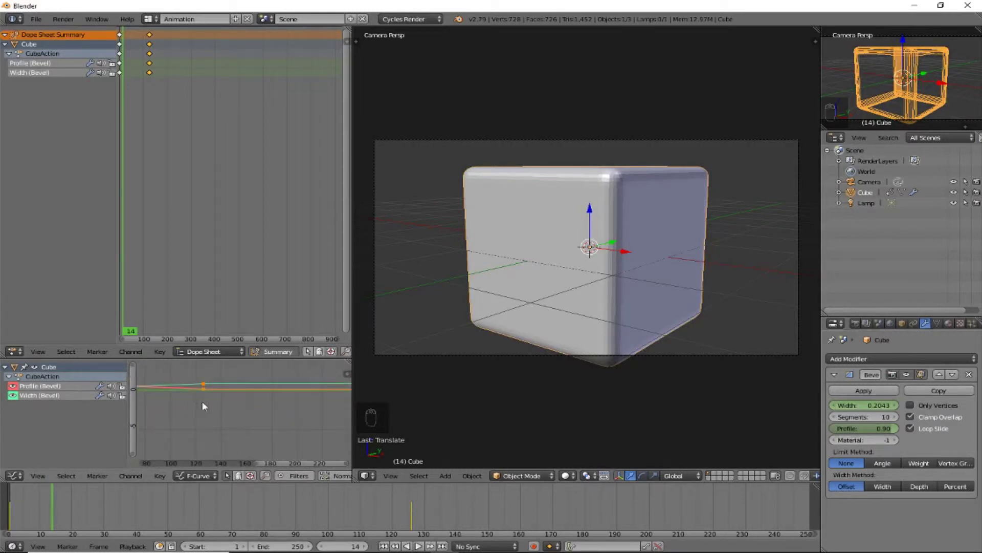
{"action": "scroll", "coordinate": [267, 429], "scroll_direction": "up", "scroll_amount": 2}
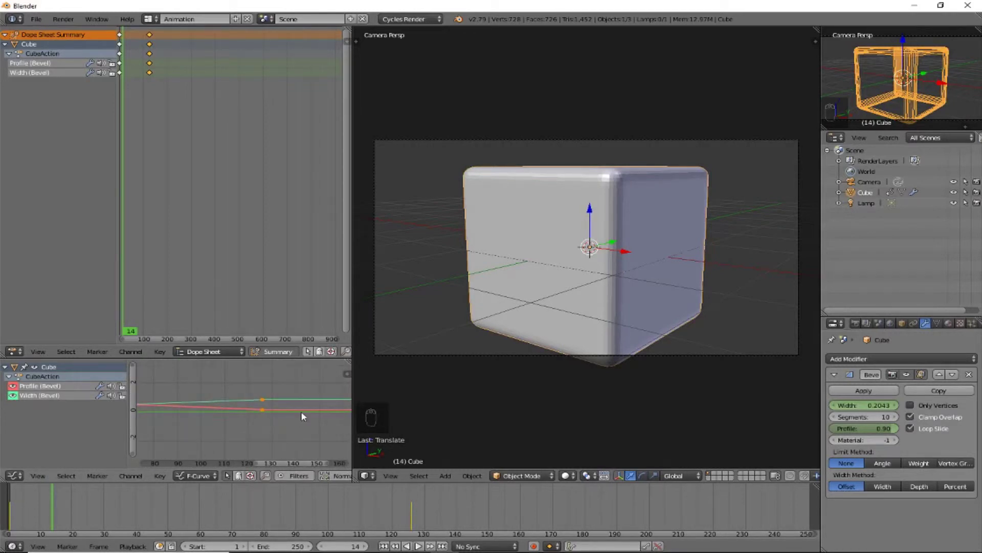
{"action": "key", "text": "g"}
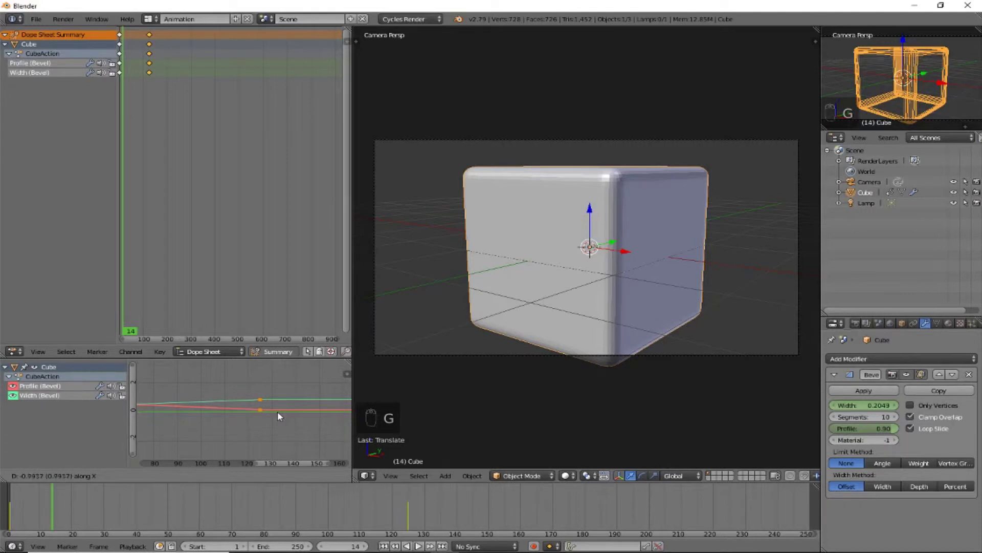
{"action": "left_click", "coordinate": [278, 413]}
Step: Play the shortened morph from the start, scrub to the end of the timeline and return to frame 1
{"action": "scroll", "coordinate": [278, 412], "scroll_direction": "down", "scroll_amount": 3}
{"action": "scroll", "coordinate": [277, 412], "scroll_direction": "down", "scroll_amount": 4}
{"action": "key", "text": "shift+Left"}
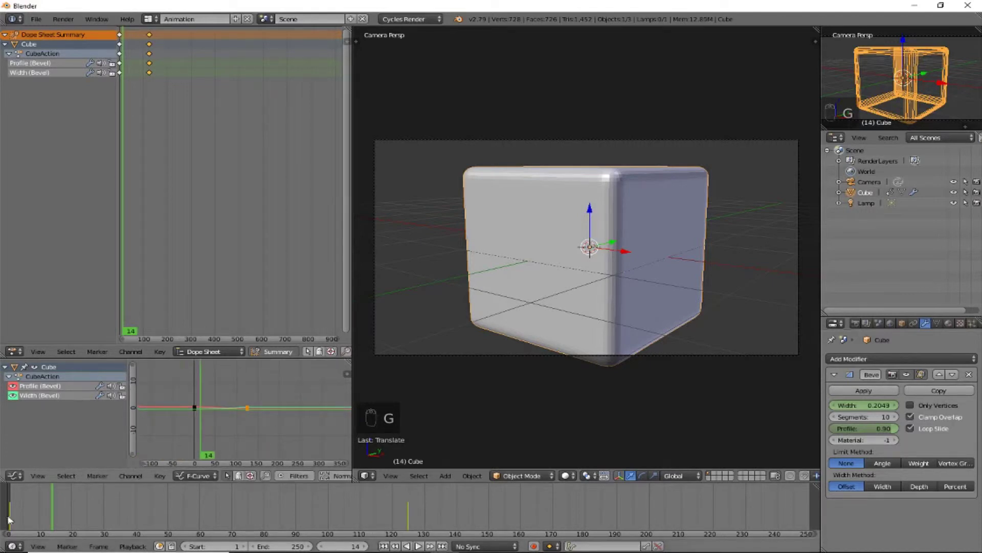
{"action": "key", "text": "alt+a"}
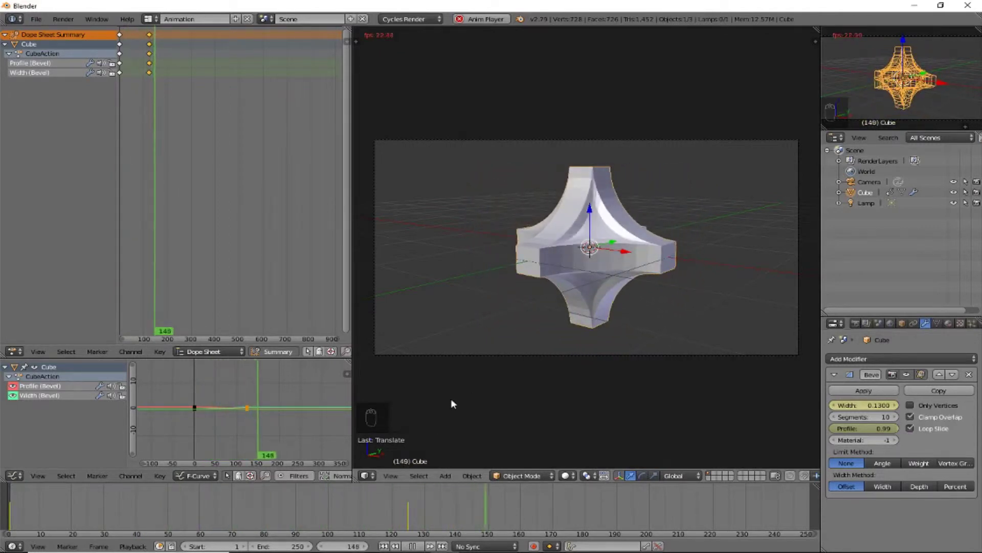
{"action": "key", "text": "Escape"}
{"action": "left_click_drag", "start_coordinate": [410, 505], "coordinate": [814, 504]}
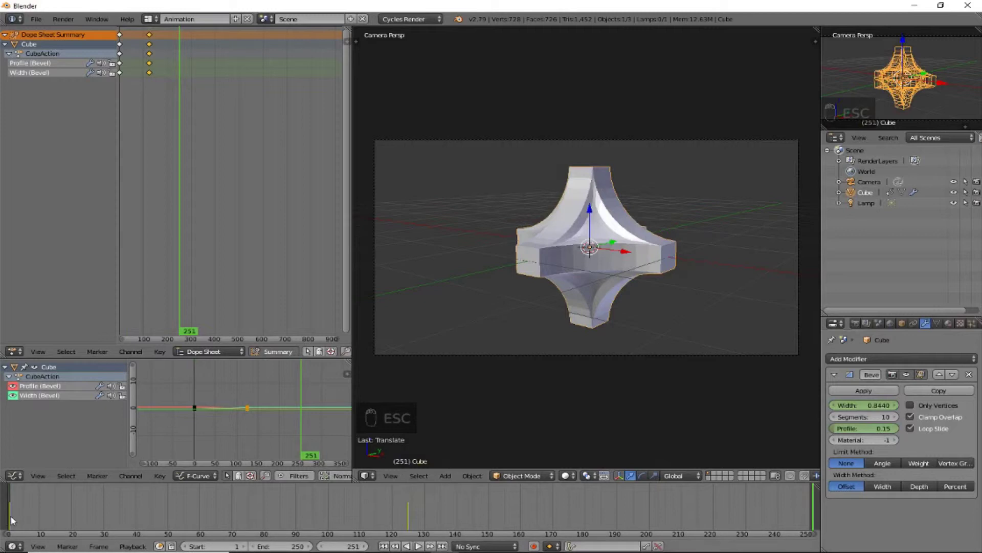
{"action": "key", "text": "alt+a"}
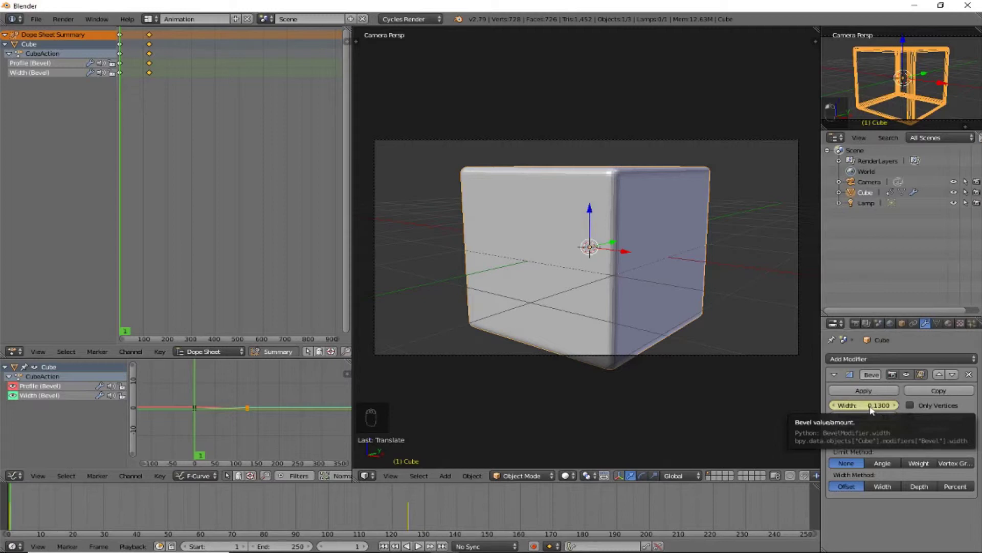
Step: Set the bevel width to 0.13 on frame 250 and insert a keyframe for it
{"action": "left_click", "coordinate": [810, 507]}
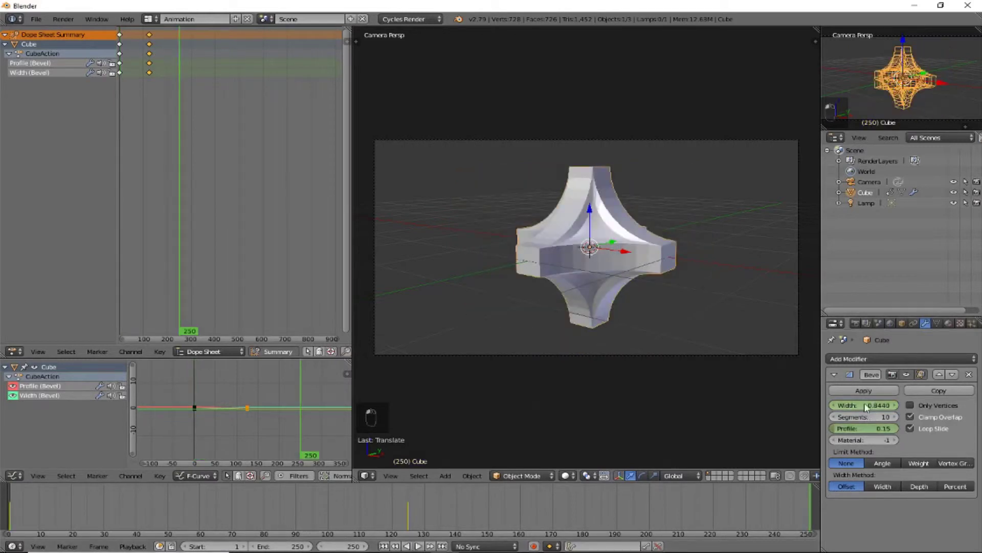
{"action": "left_click", "coordinate": [864, 405]}
{"action": "key", "text": "BackSpace"}
{"action": "key", "text": "Return"}
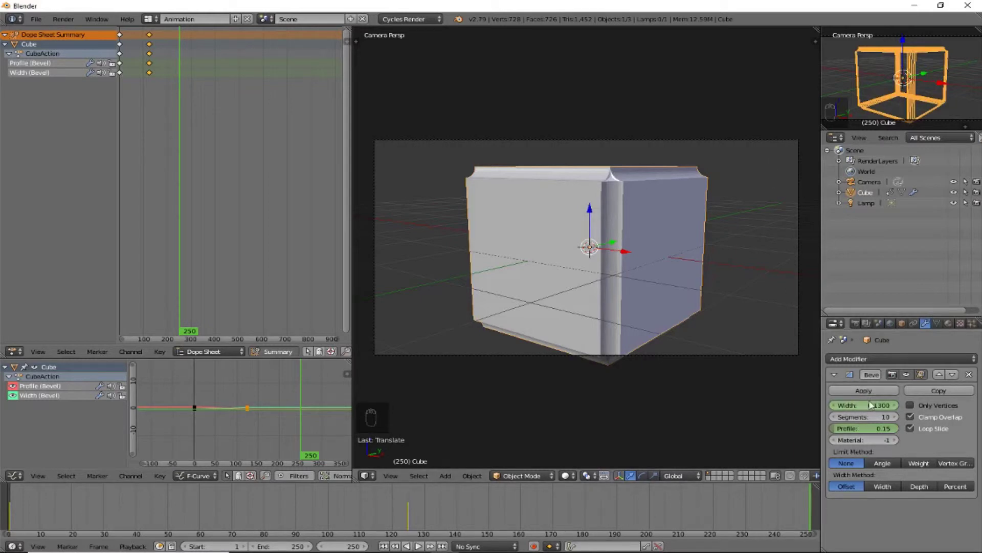
{"action": "key", "text": "i"}
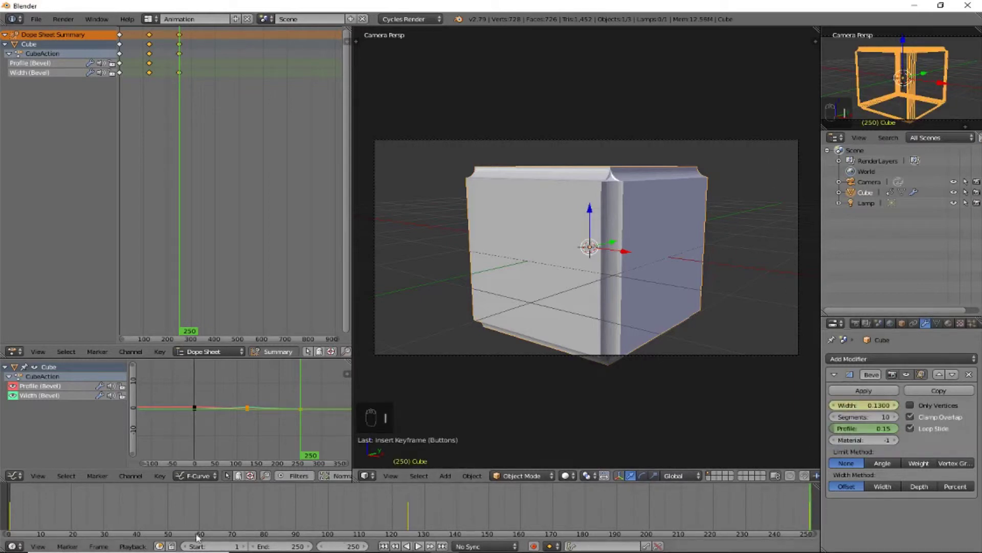
Step: Try a bevel profile of 0.99 on frame 250 without keyframing it, and scrub the frames near the end
{"action": "left_click", "coordinate": [11, 507]}
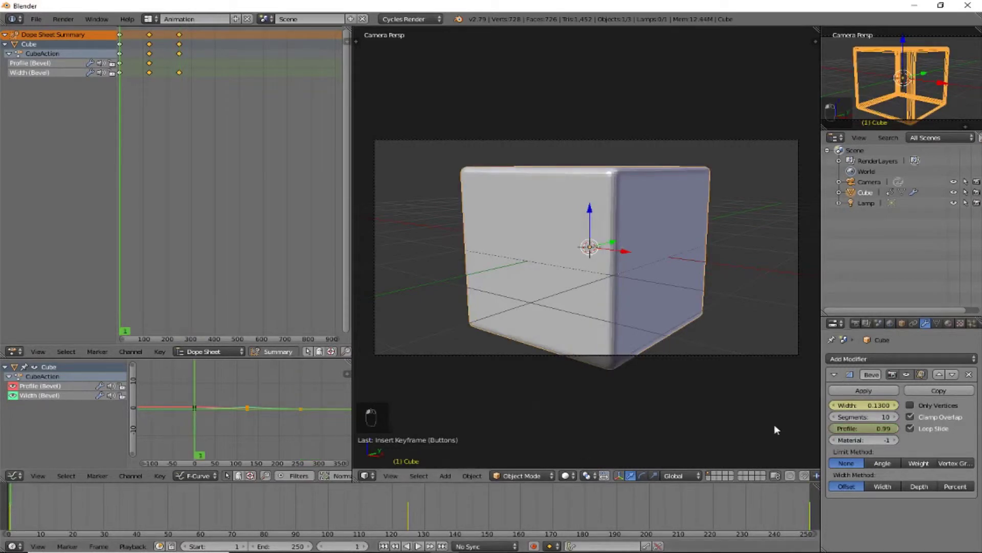
{"action": "left_click", "coordinate": [813, 494]}
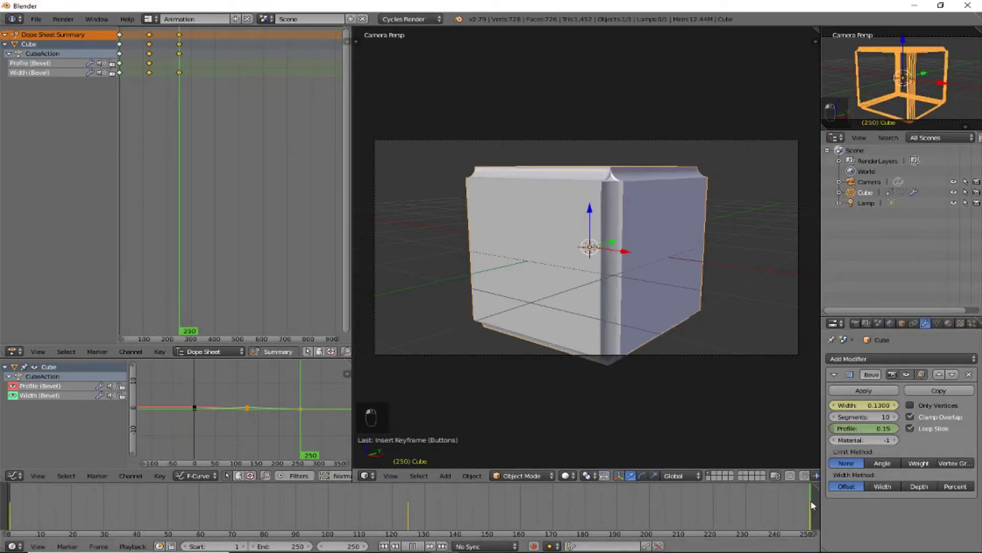
{"action": "left_click", "coordinate": [866, 427]}
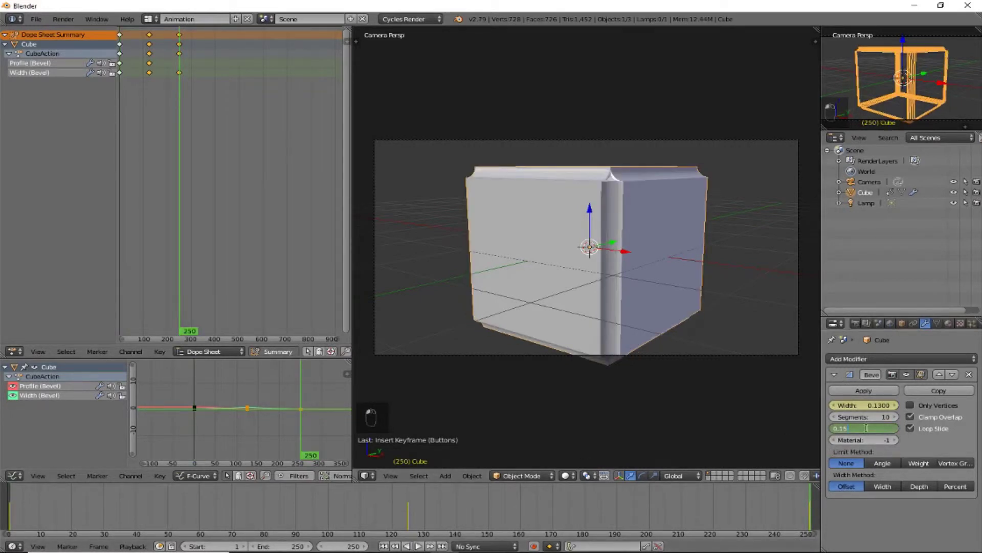
{"action": "type", "text": ".99"}
{"action": "key", "text": "Return"}
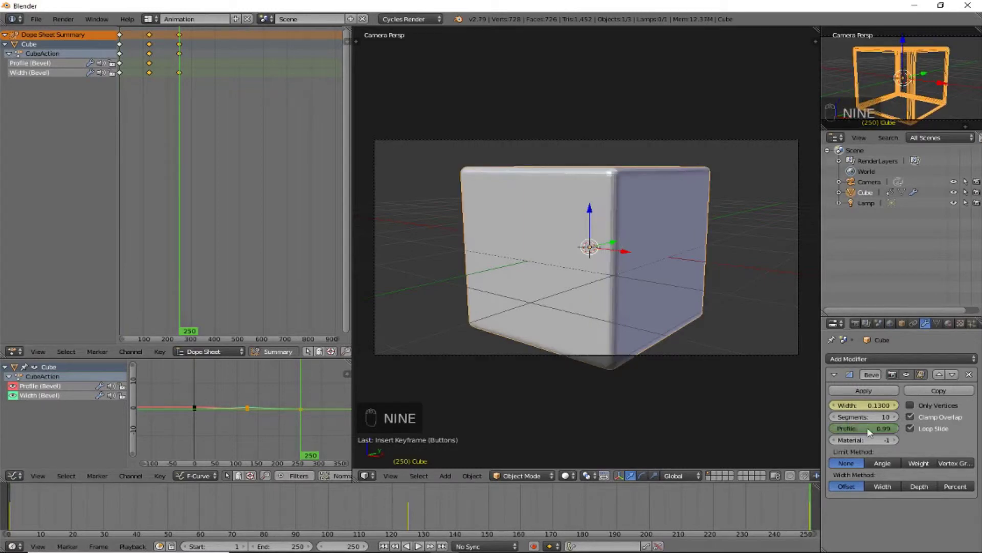
{"action": "mouse_move", "coordinate": [808, 507]}
{"action": "left_mouse_down"}
{"action": "mouse_move", "coordinate": [7, 515]}
{"action": "mouse_move", "coordinate": [318, 505]}
{"action": "mouse_move", "coordinate": [380, 491]}
{"action": "mouse_move", "coordinate": [644, 508]}
{"action": "mouse_move", "coordinate": [812, 496]}
{"action": "left_mouse_up"}
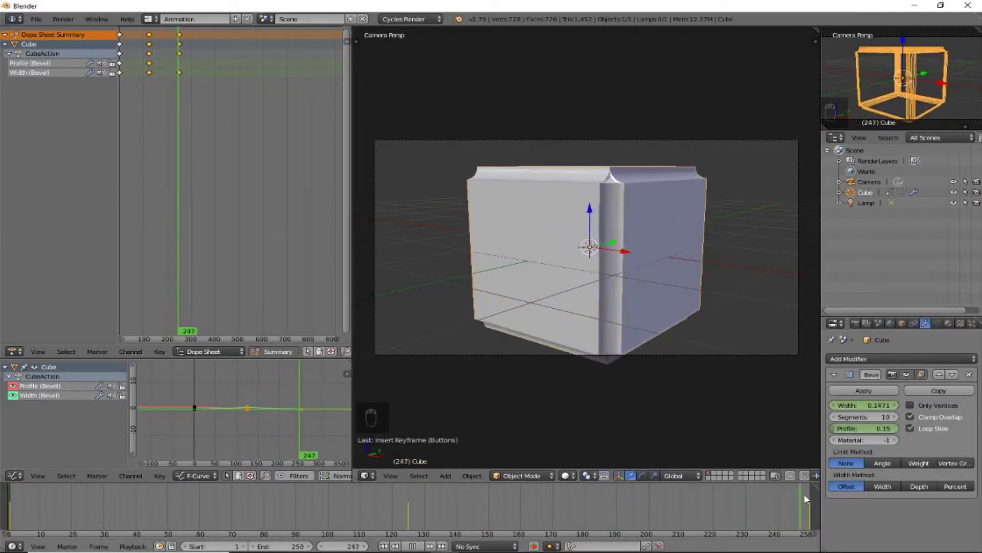
{"action": "key", "text": "Escape"}
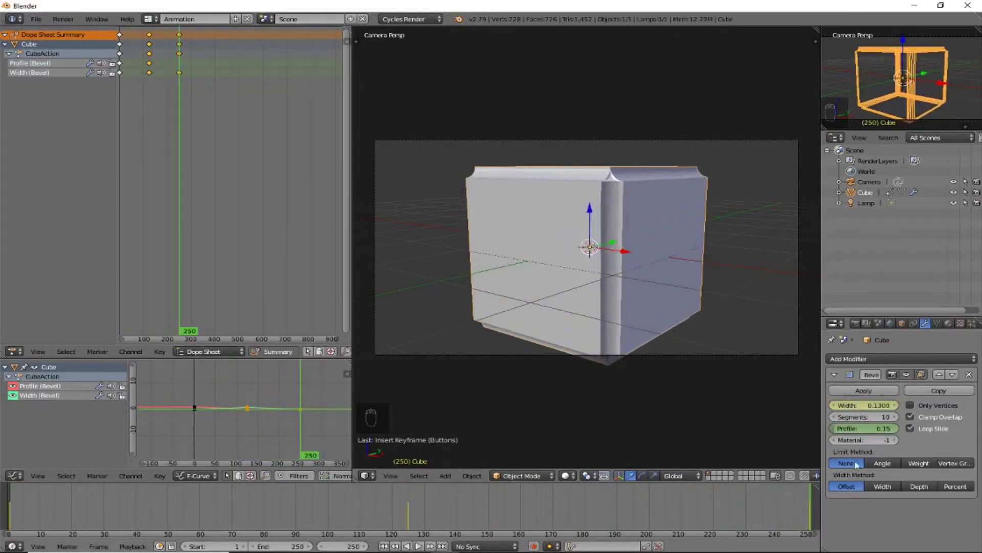
Step: Set the bevel profile to 0.99 on frame 250 and insert a keyframe for it
{"action": "left_click", "coordinate": [849, 428]}
{"action": "left_click_drag", "start_coordinate": [849, 428], "coordinate": [901, 429]}
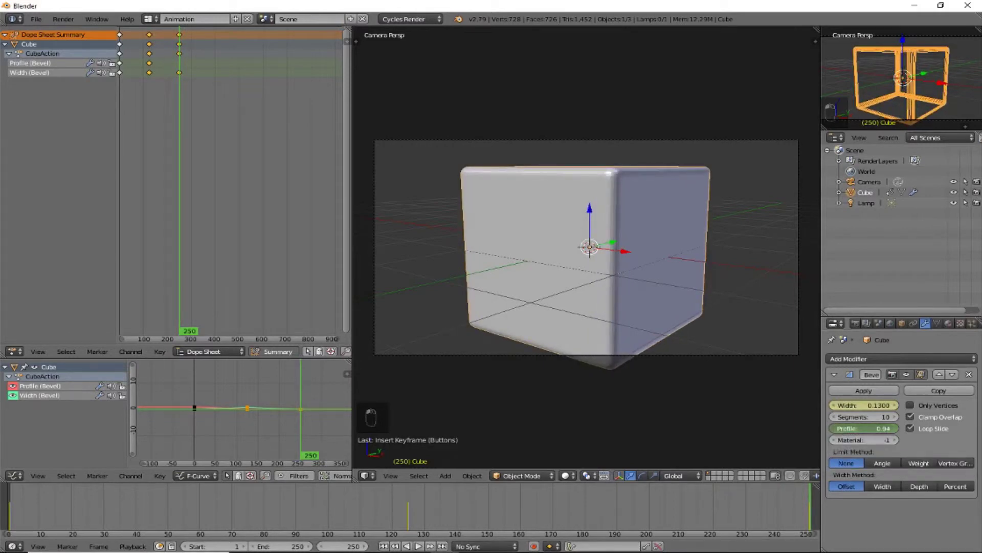
{"action": "left_click", "coordinate": [865, 428]}
{"action": "key", "text": "BackSpace"}
{"action": "type", "text": ".99"}
{"action": "key", "text": "Return"}
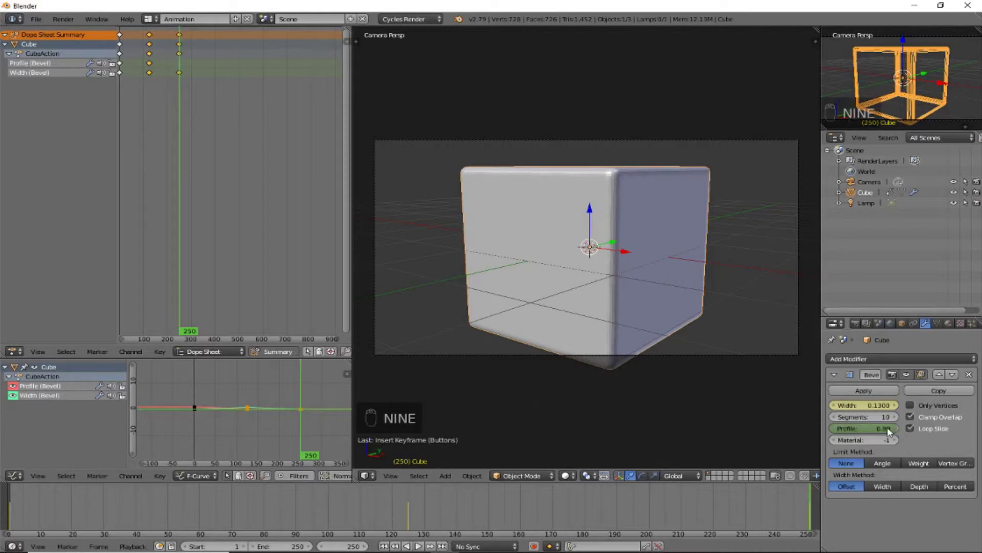
{"action": "key", "text": "i"}
{"action": "key", "text": "i"}
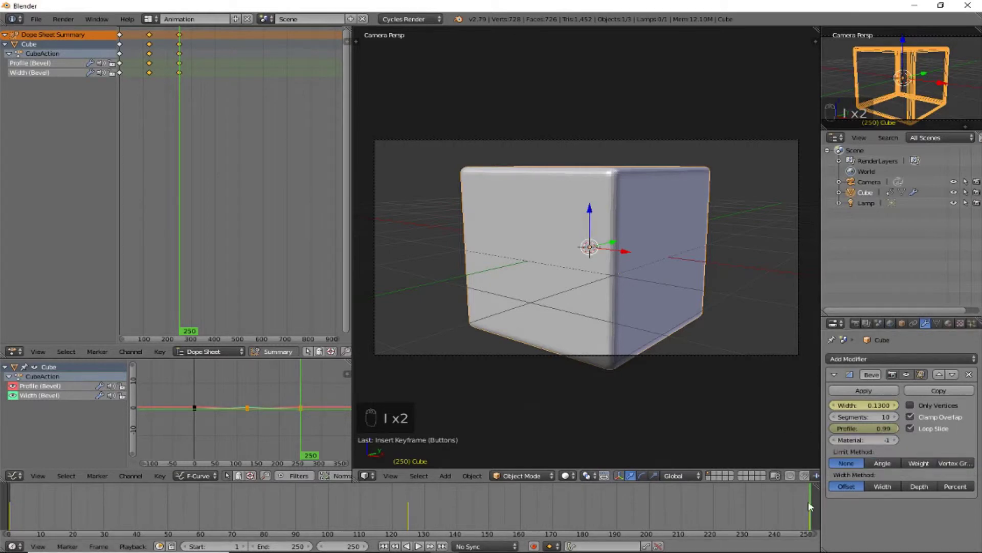
Step: Scrub back to the start, play the full morph out and back to the cube, and stop the playback
{"action": "key", "text": "alt+a"}
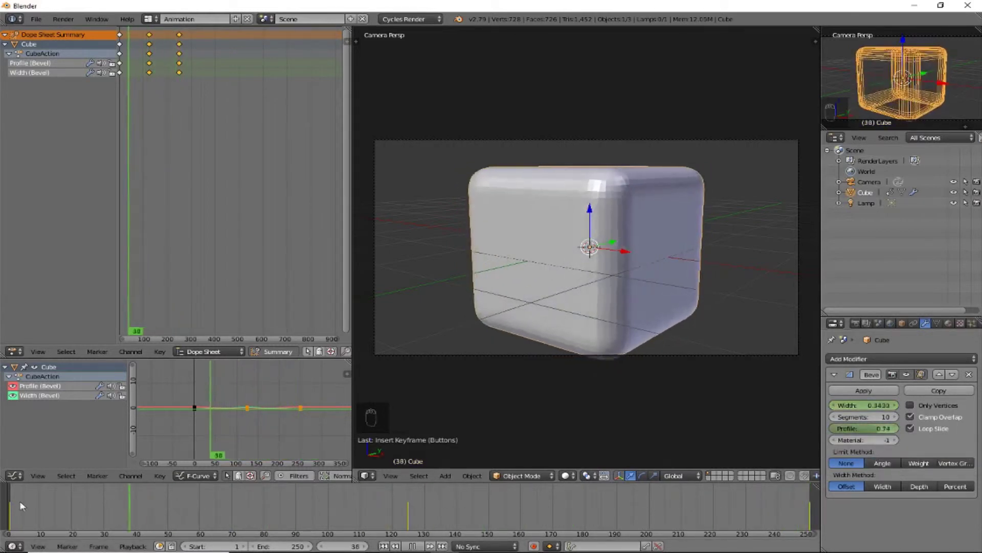
{"action": "left_click_drag", "start_coordinate": [478, 533], "coordinate": [5, 509]}
{"action": "key", "text": "alt+a"}
{"action": "key", "text": "alt+a"}
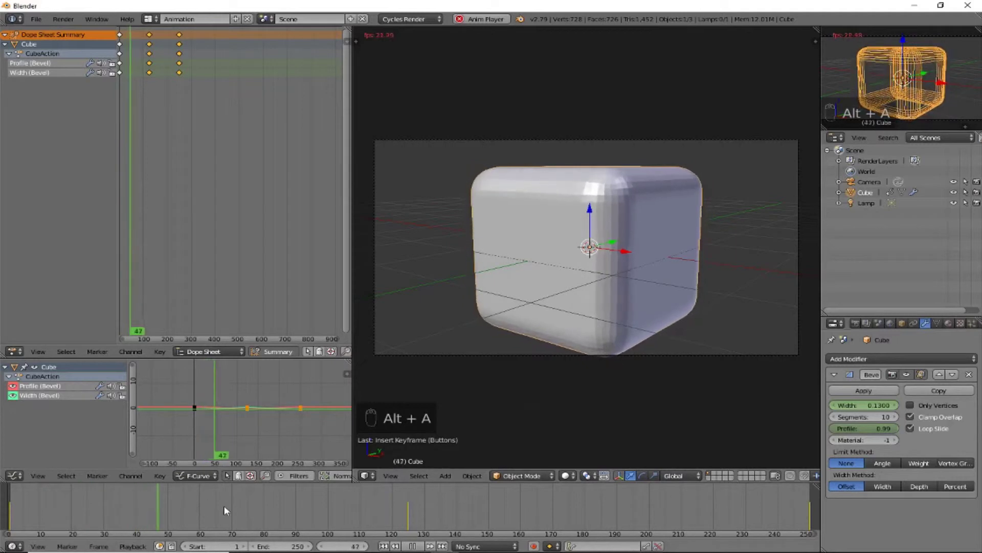
{"action": "key", "text": "a"}
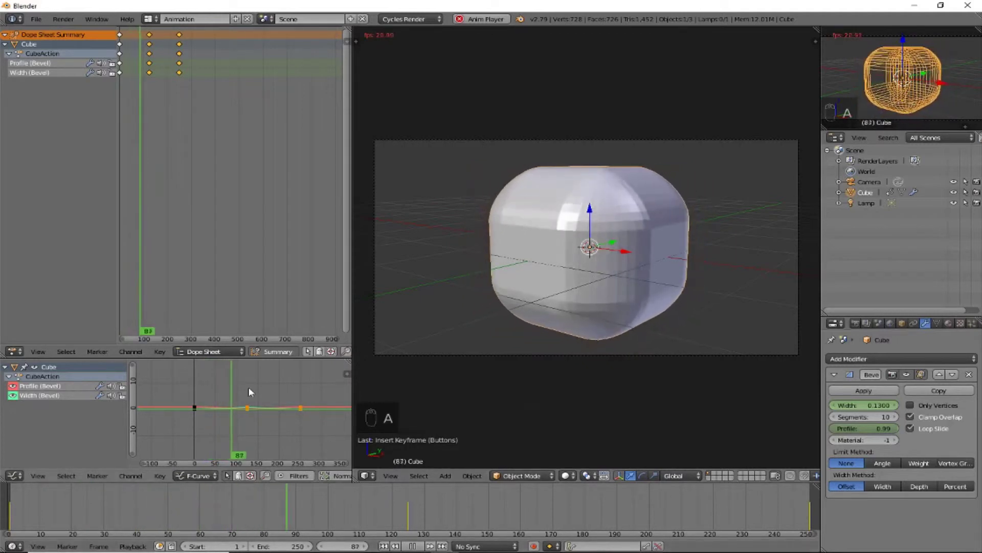
{"action": "key", "text": "a"}
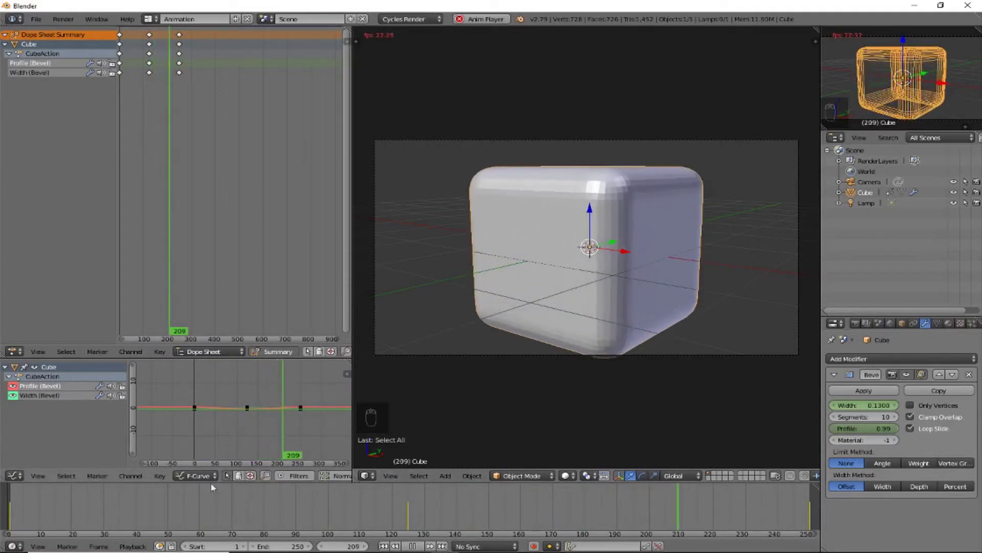
{"action": "key", "text": "Escape"}
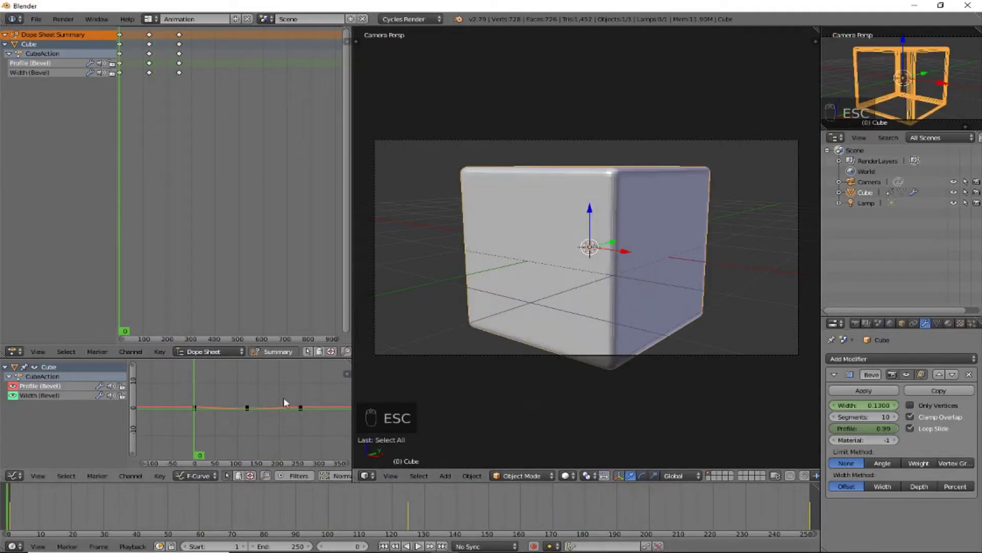
{"action": "key", "text": "a"}
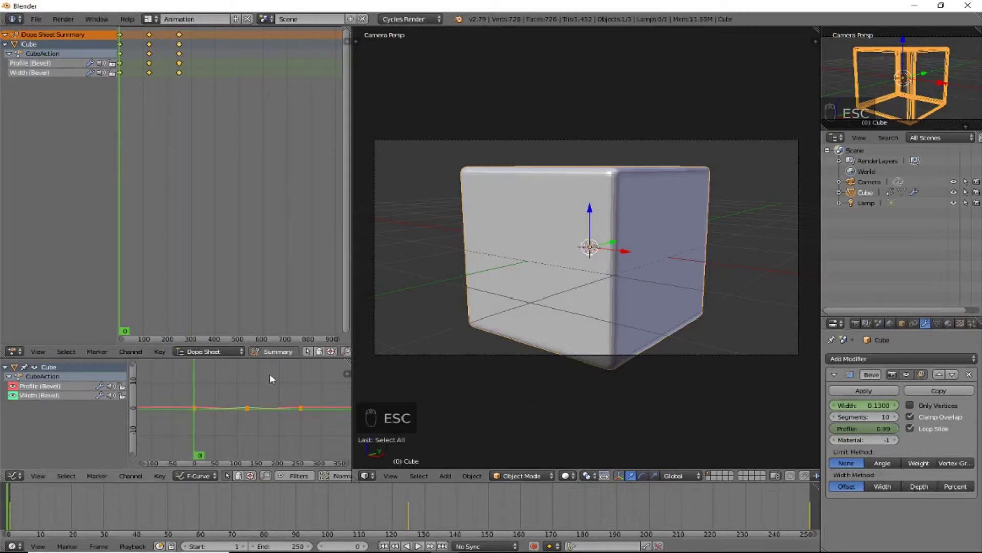
{"action": "key", "text": "s"}
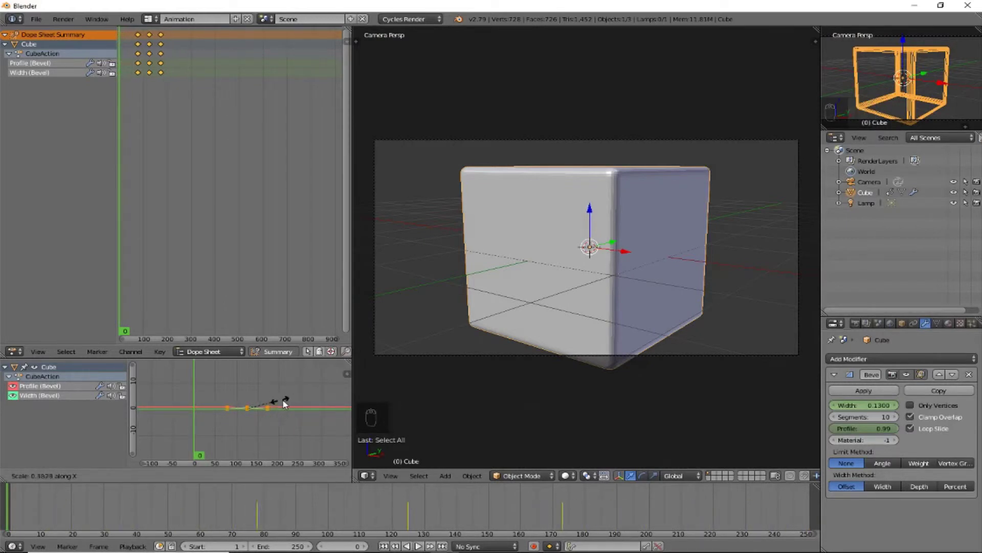
{"action": "right_click", "coordinate": [309, 400]}
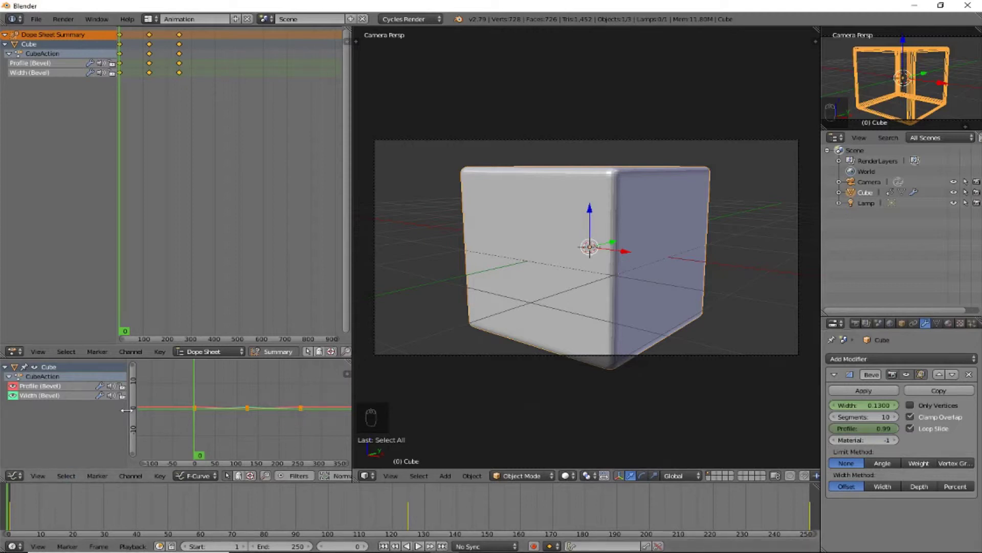
{"action": "key", "text": "a"}
{"action": "key", "text": "a"}
Step: Play the cube's morph animation and scrub back to frame 1
{"action": "key", "text": "alt+a"}
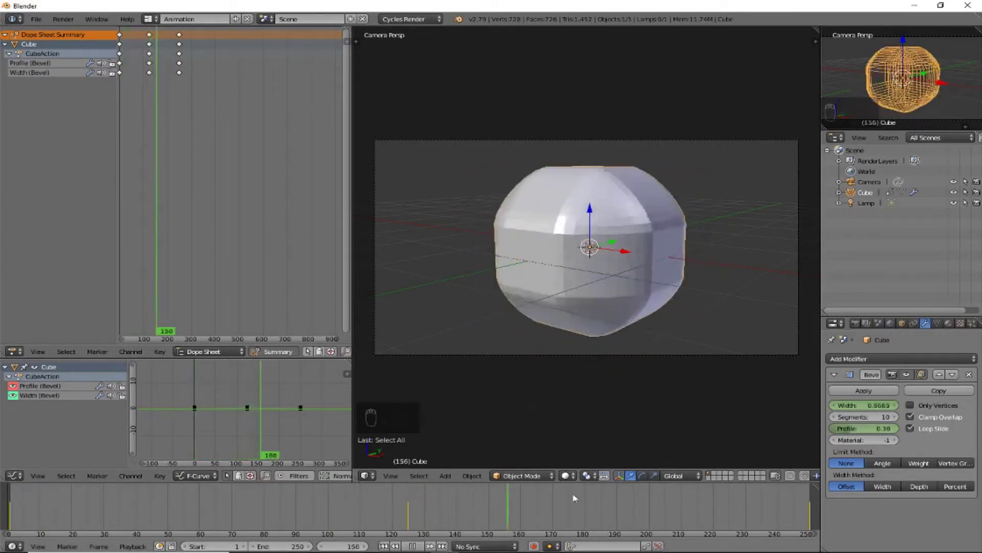
{"action": "left_click_drag", "start_coordinate": [775, 487], "coordinate": [10, 515]}
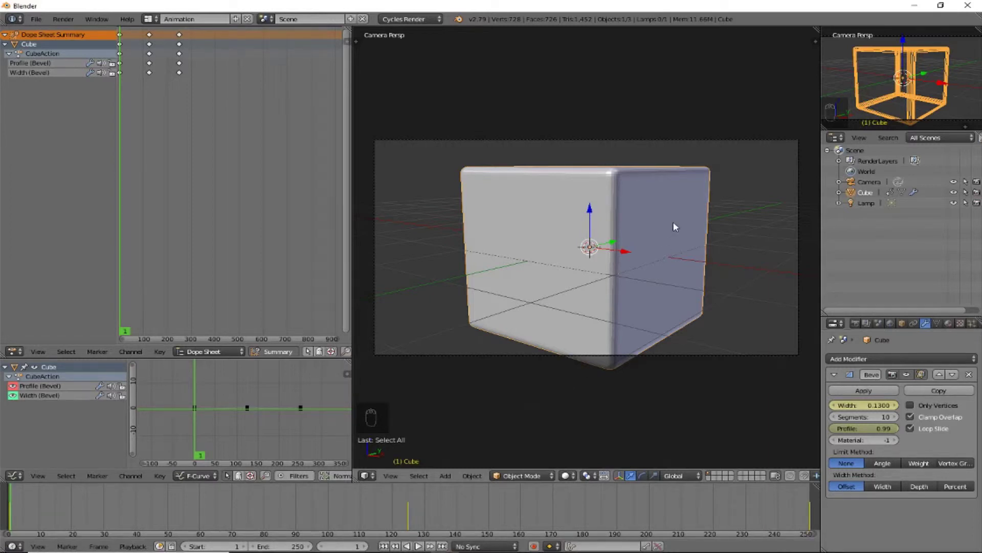
Step: Enable Matcap shading in the 3D viewport and choose the glossy turquoise matcap
{"action": "key", "text": "n"}
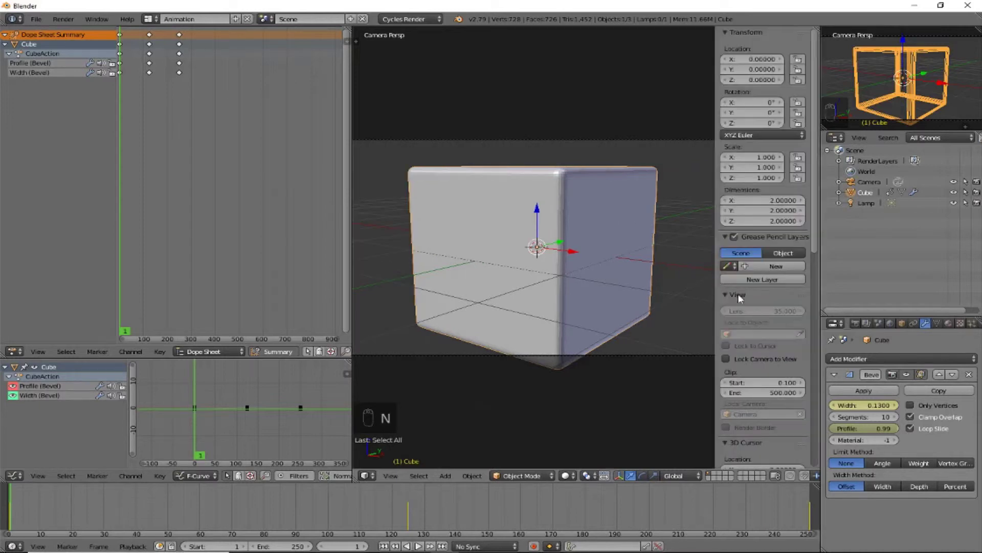
{"action": "scroll", "coordinate": [747, 301], "scroll_direction": "down", "scroll_amount": 5}
{"action": "scroll", "coordinate": [745, 302], "scroll_direction": "down", "scroll_amount": 5}
{"action": "left_click", "coordinate": [739, 323]}
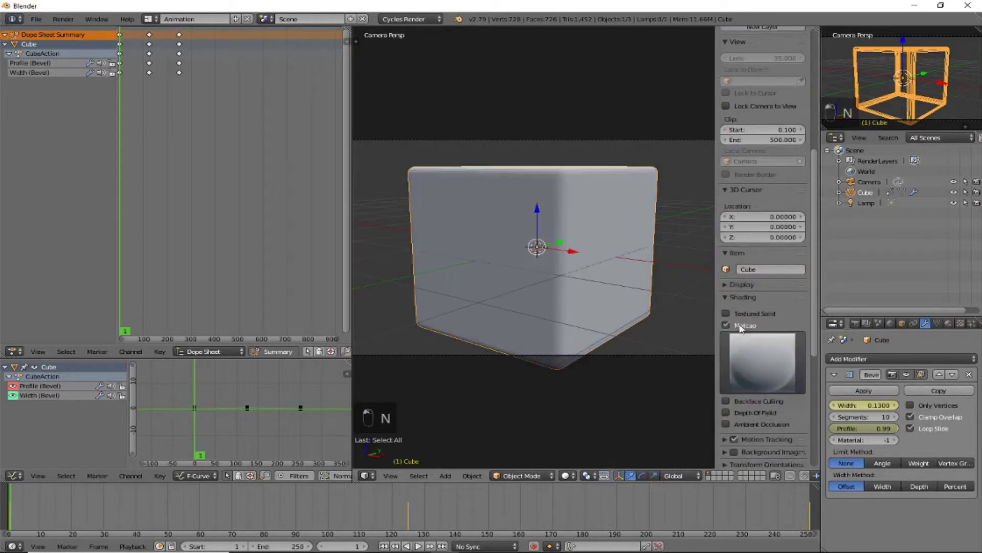
{"action": "left_click", "coordinate": [752, 353]}
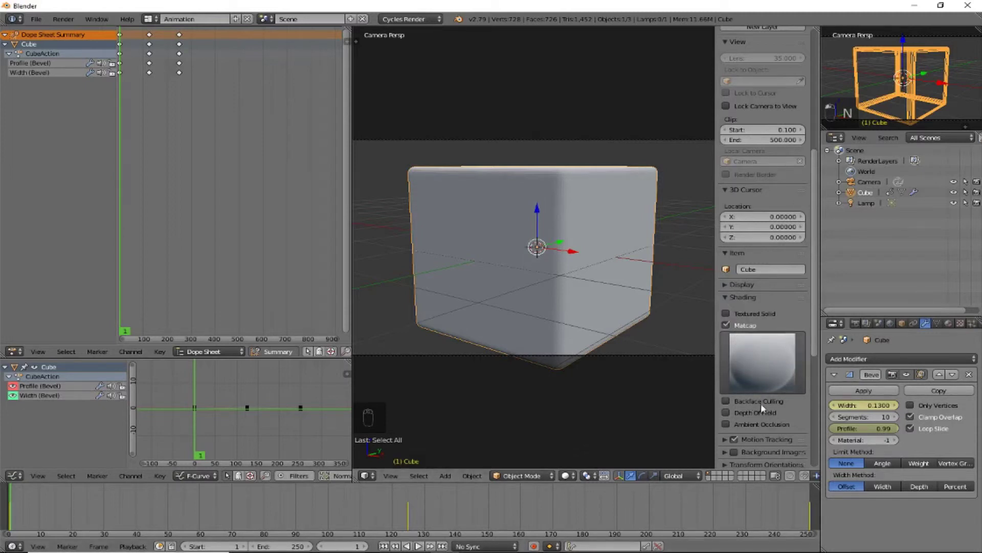
{"action": "left_click", "coordinate": [756, 383]}
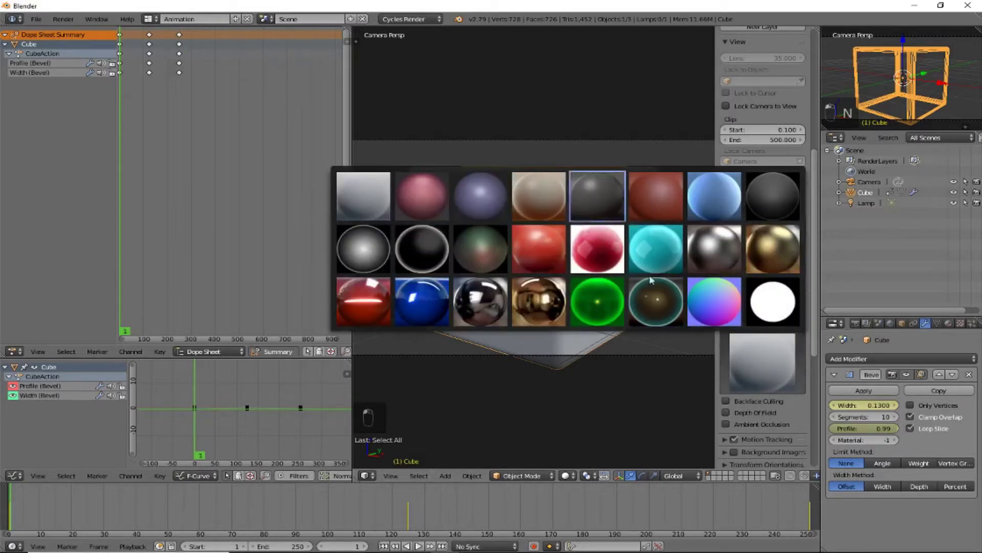
{"action": "left_click", "coordinate": [656, 246]}
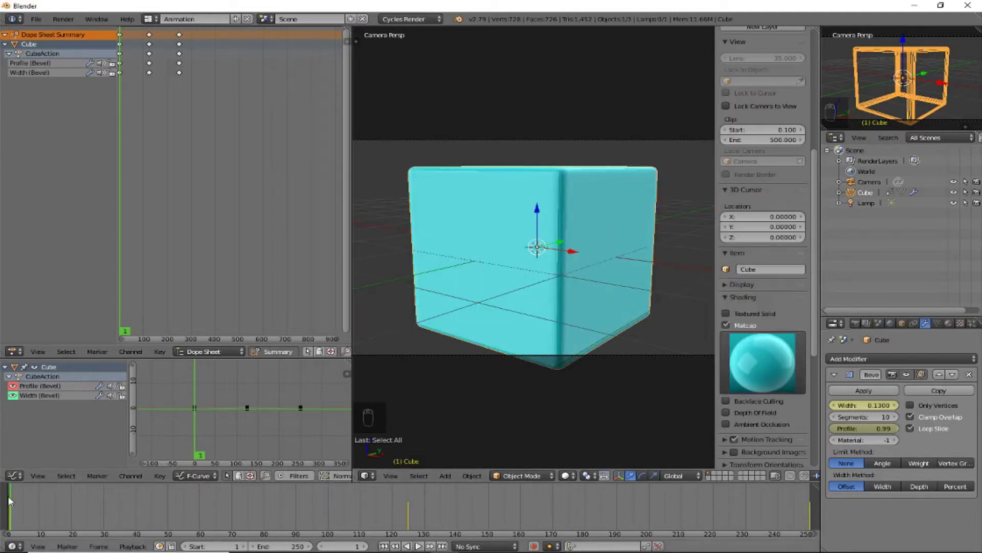
Step: Play the morph with the turquoise matcap and scrub through the frames to frame 84
{"action": "key", "text": "alt+a"}
{"action": "left_click_drag", "start_coordinate": [381, 533], "coordinate": [97, 504]}
{"action": "left_click_drag", "start_coordinate": [817, 508], "coordinate": [278, 490]}
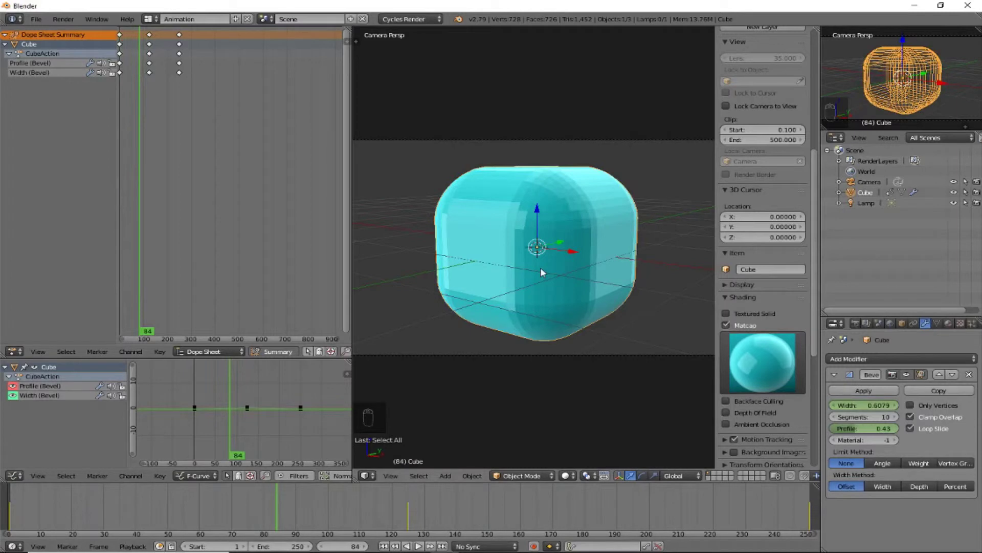
Step: Try smooth shading on the cube while playing and scrubbing to frame 125, and switch it back to flat shading
{"action": "key", "text": "t"}
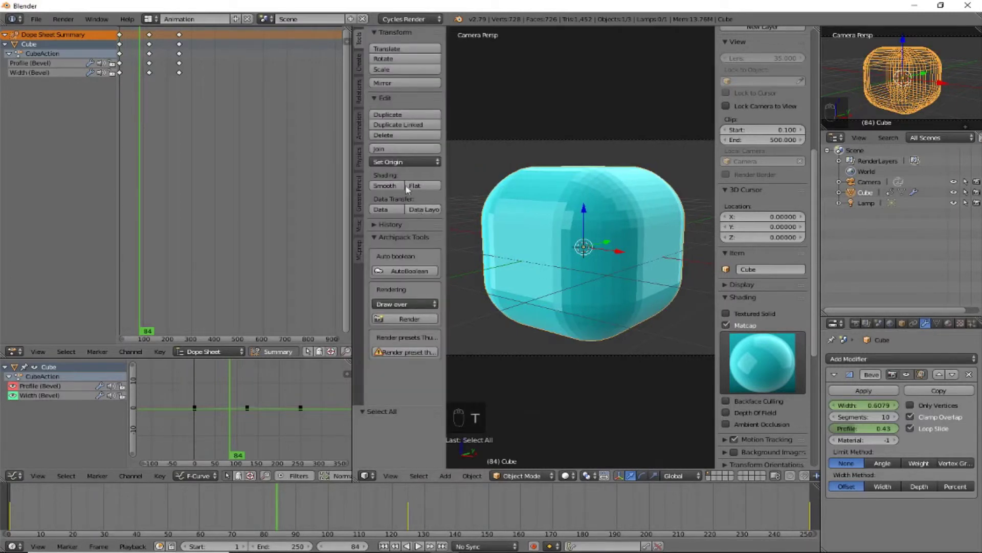
{"action": "left_click", "coordinate": [386, 184]}
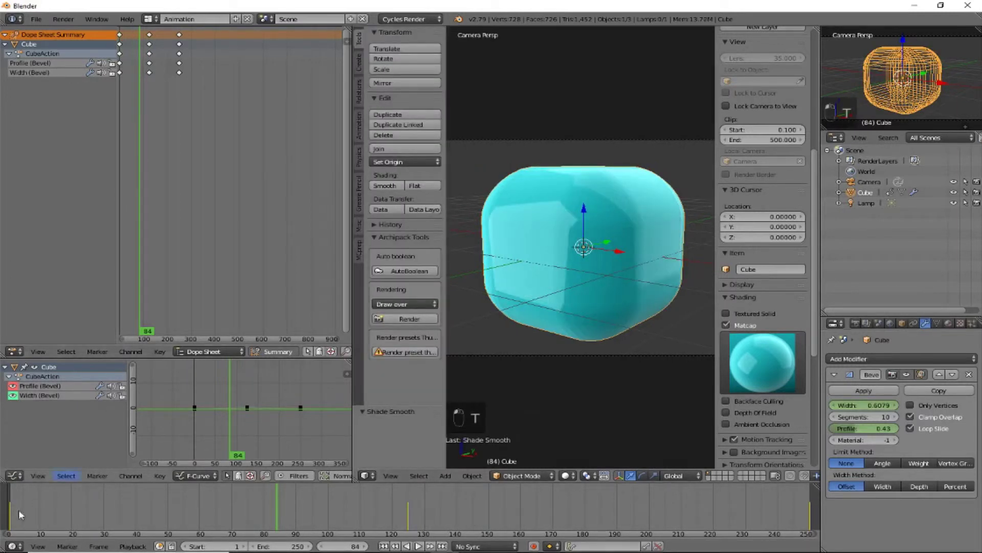
{"action": "key", "text": "alt+a"}
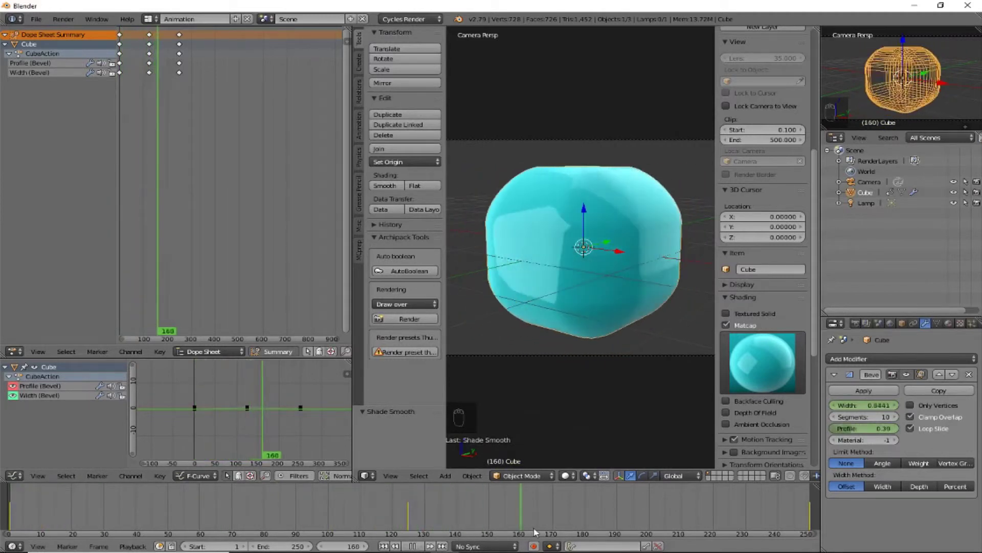
{"action": "mouse_move", "coordinate": [534, 528]}
{"action": "left_mouse_down"}
{"action": "mouse_move", "coordinate": [382, 525]}
{"action": "mouse_move", "coordinate": [417, 504]}
{"action": "mouse_move", "coordinate": [407, 502]}
{"action": "left_mouse_up"}
{"action": "key", "text": "alt+a"}
{"action": "left_click", "coordinate": [423, 186]}
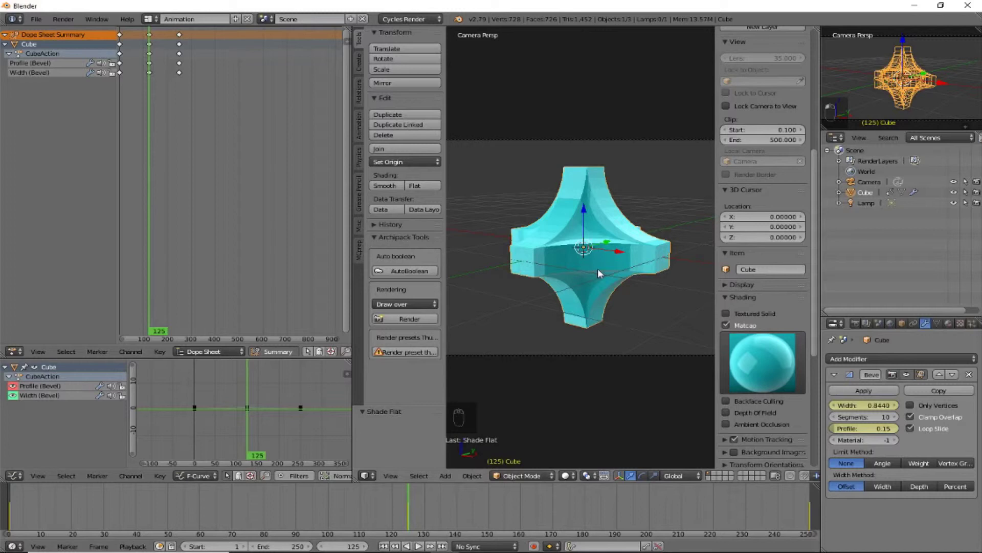
Step: Try a Subdivision Surface modifier on the beveled cube and remove it
{"action": "left_click", "coordinate": [885, 359]}
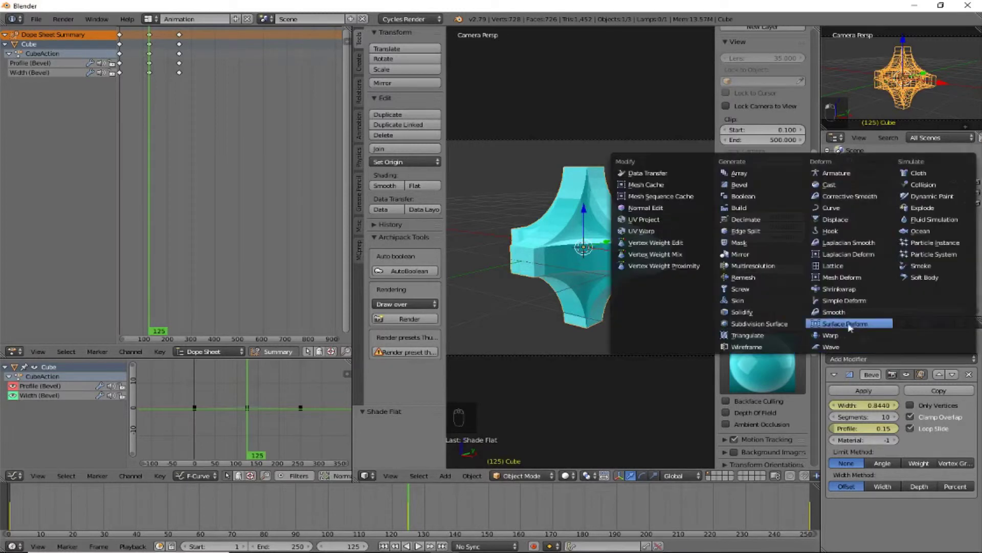
{"action": "left_click", "coordinate": [760, 323]}
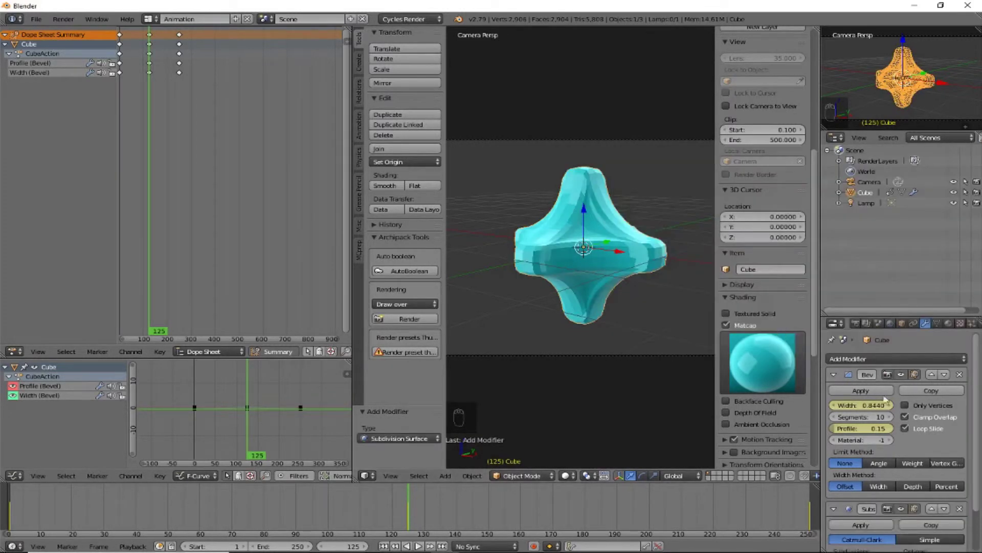
{"action": "scroll", "coordinate": [885, 399], "scroll_direction": "down", "scroll_amount": 2}
{"action": "left_click", "coordinate": [960, 459]}
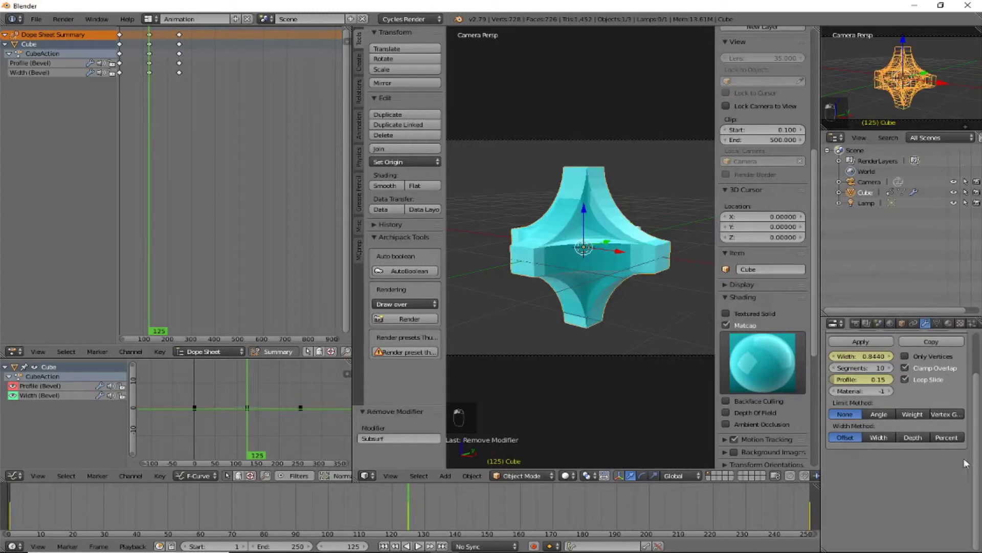
{"action": "scroll", "coordinate": [915, 431], "scroll_direction": "up", "scroll_amount": 2}
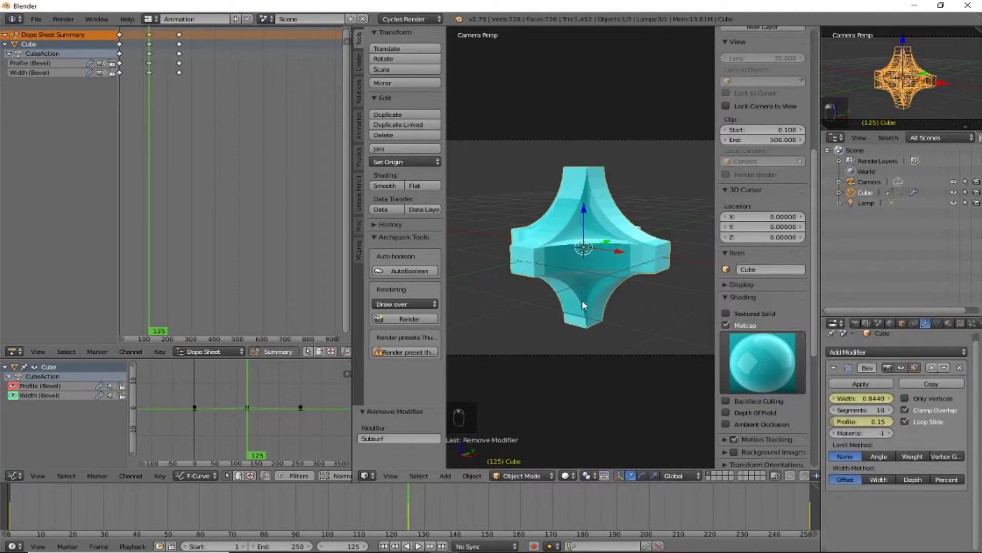
Step: Add a Subdivision Surface modifier to the cube, try levels from 1 to 5, and settle on level 2
{"action": "key", "text": "ctrl+1"}
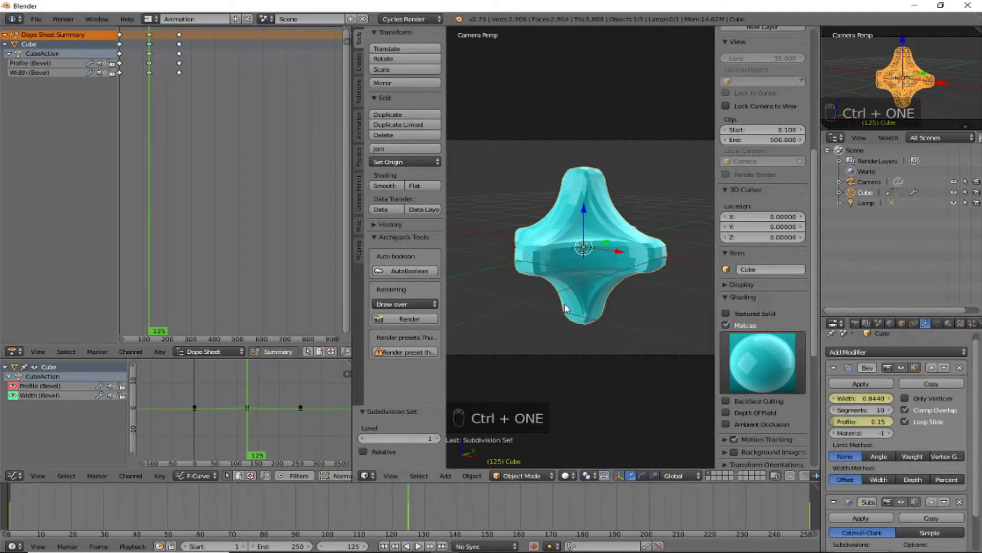
{"action": "key", "text": "ctrl+2"}
{"action": "key", "text": "ctrl+3"}
{"action": "key", "text": "ctrl+4"}
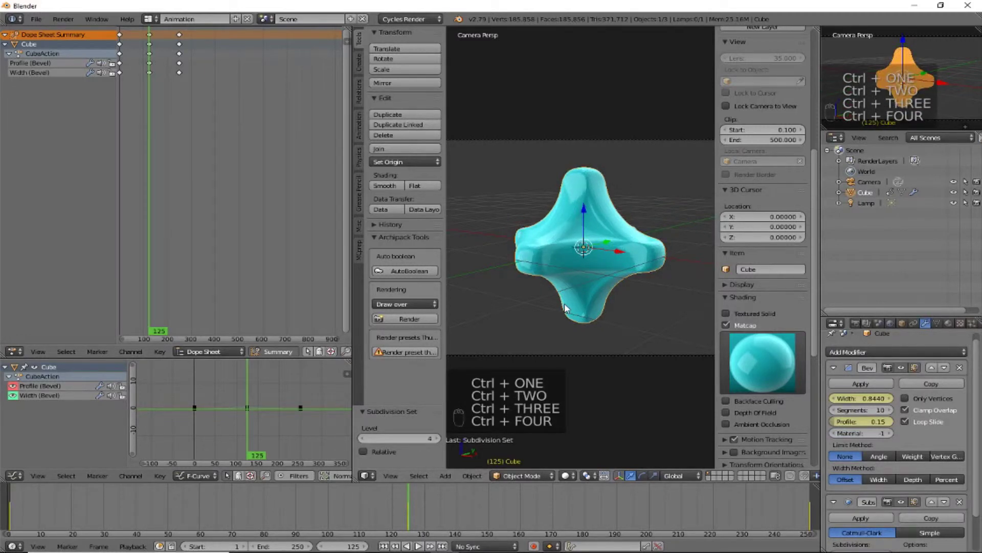
{"action": "key", "text": "ctrl+5"}
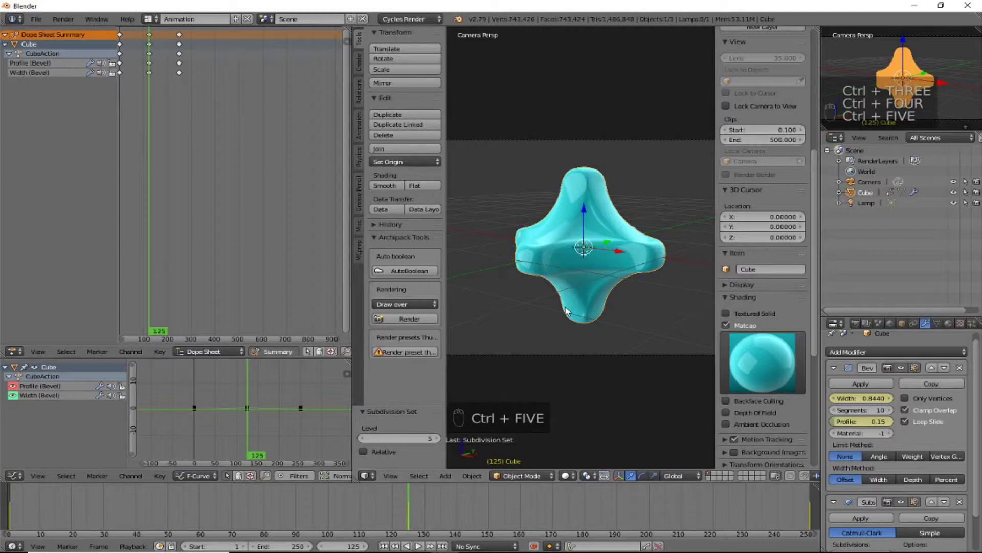
{"action": "key", "text": "ctrl+3"}
{"action": "key", "text": "ctrl+2"}
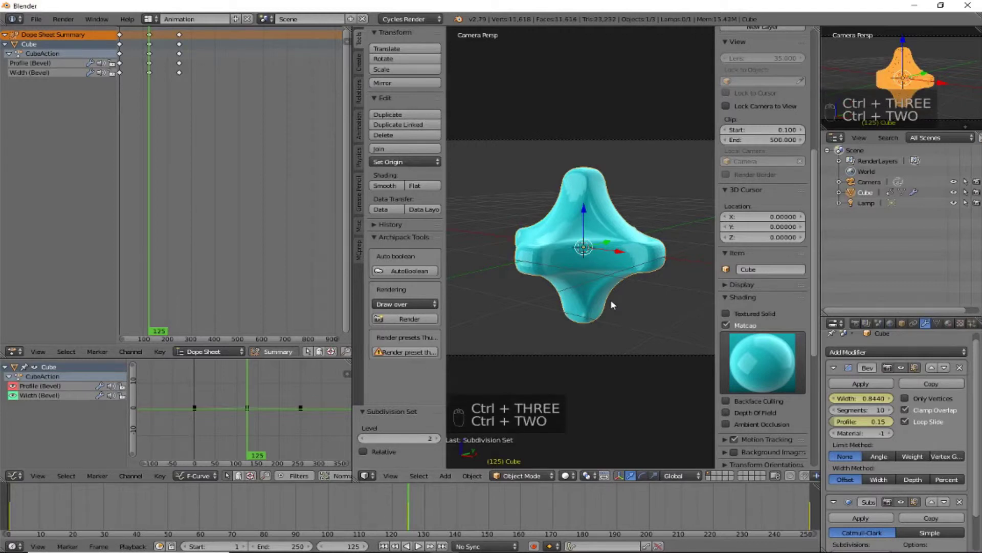
{"action": "key", "text": "ctrl+1"}
{"action": "key", "text": "ctrl+2"}
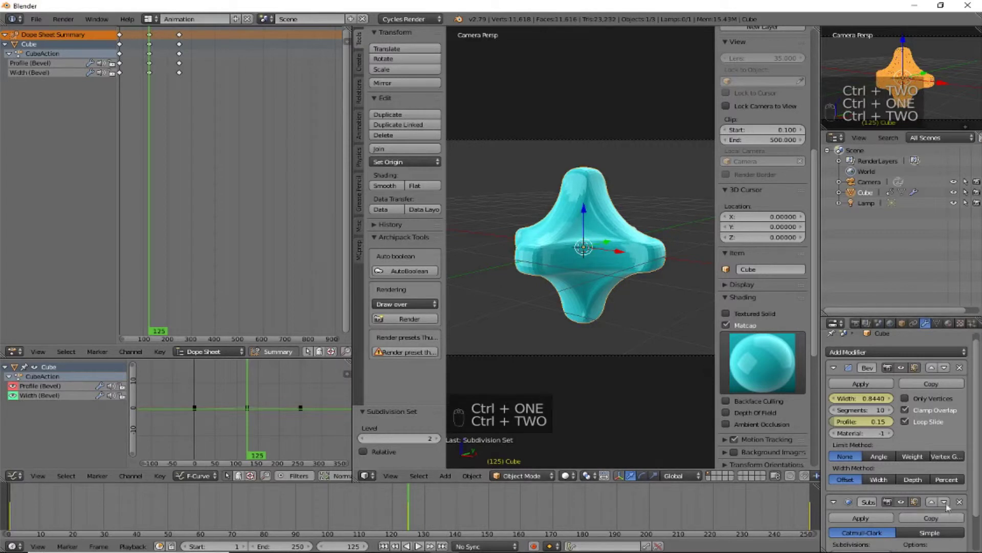
Step: Try 1 view subdivision in the Subdivision Surface modifier and set it back to 2
{"action": "scroll", "coordinate": [868, 502], "scroll_direction": "down", "scroll_amount": 2}
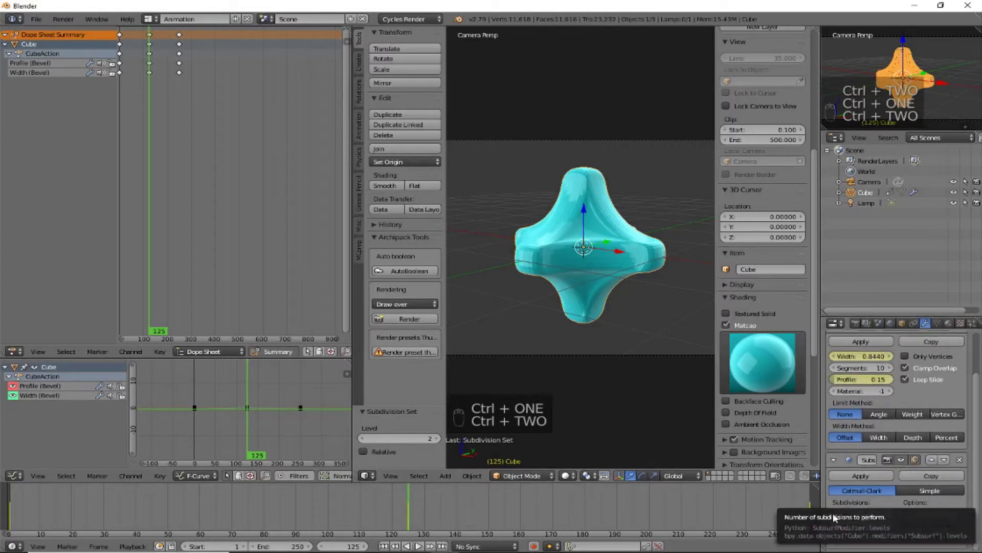
{"action": "left_click", "coordinate": [834, 514]}
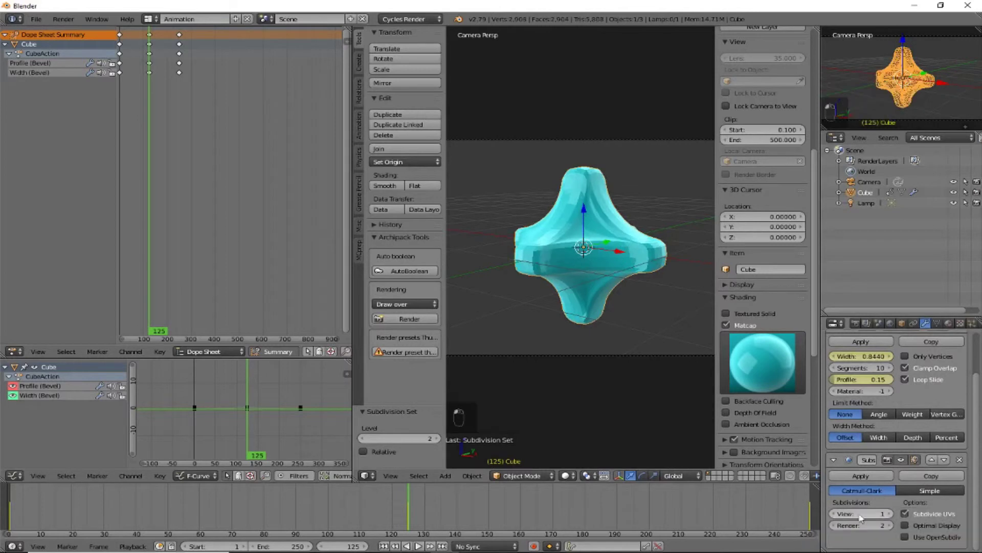
{"action": "left_click", "coordinate": [888, 514]}
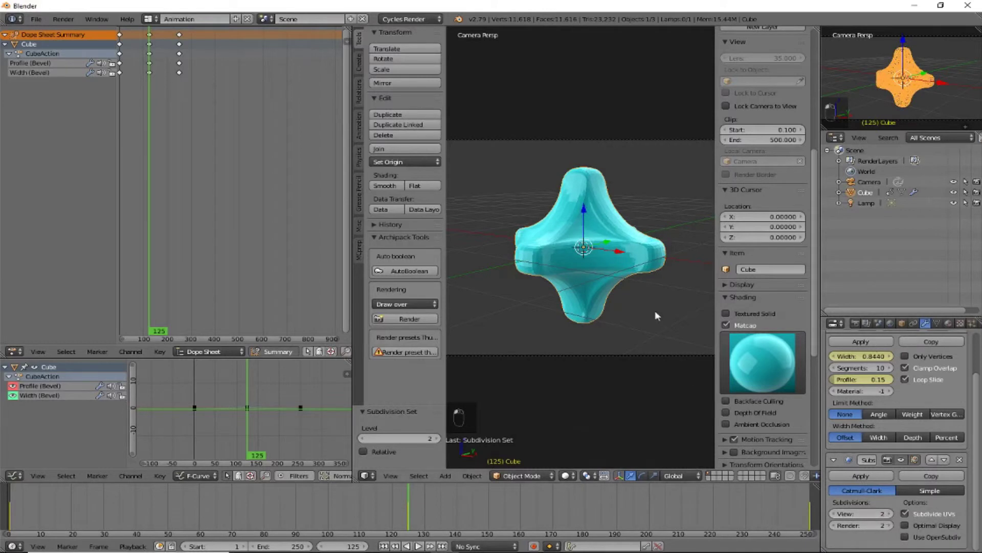
Step: Inspect the subdivided shape up close, preview it in rendered shading, and return to solid shading
{"action": "scroll", "coordinate": [529, 315], "scroll_direction": "up", "scroll_amount": 2}
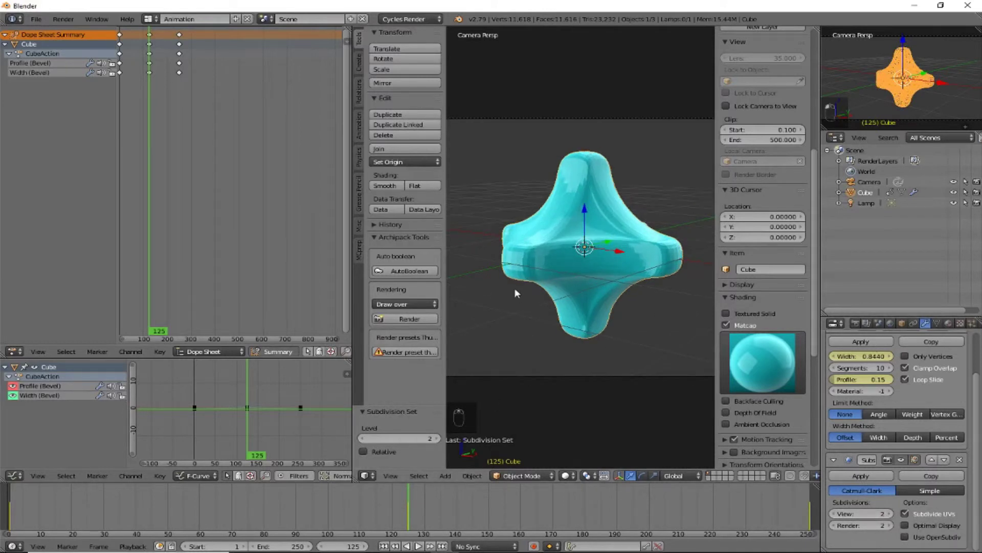
{"action": "scroll", "coordinate": [517, 295], "scroll_direction": "down", "scroll_amount": 2}
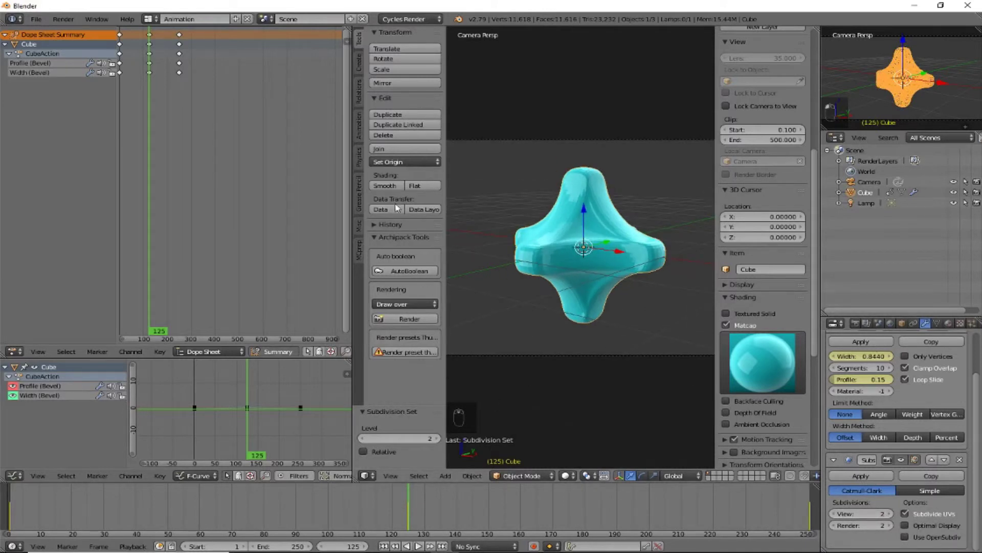
{"action": "key", "text": "shift+z"}
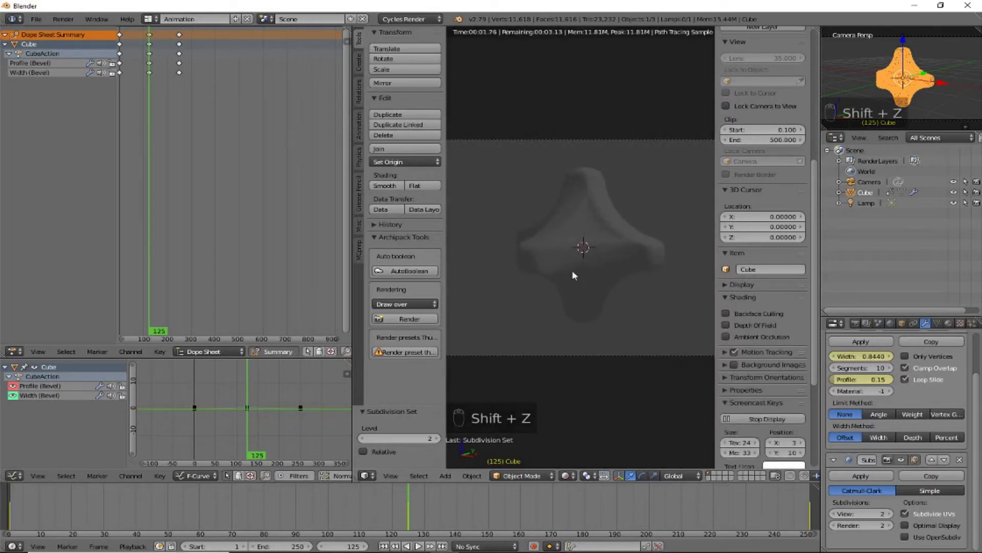
{"action": "key", "text": "shift+z"}
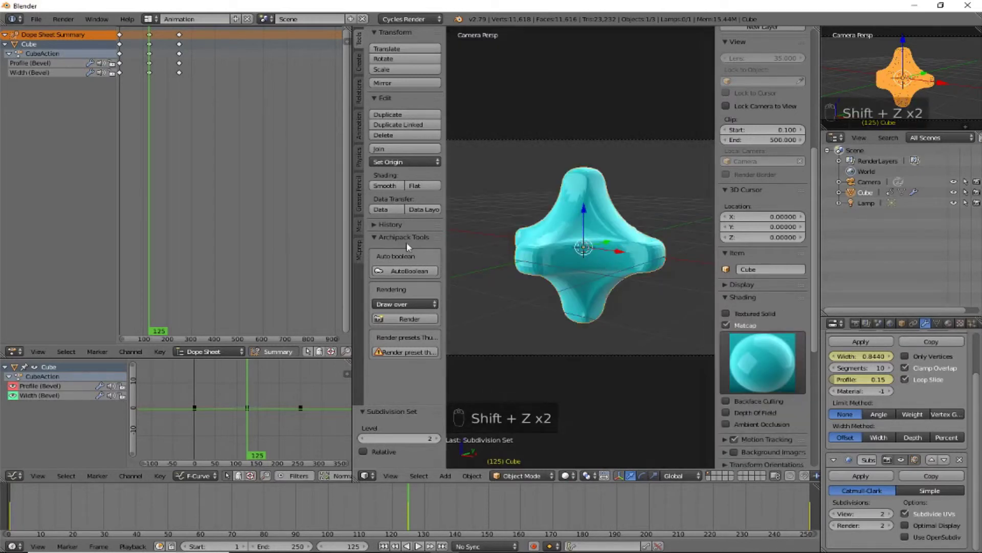
Step: Shade the subdivided shape smooth and scrub the animation back to frame 1
{"action": "left_click", "coordinate": [388, 185]}
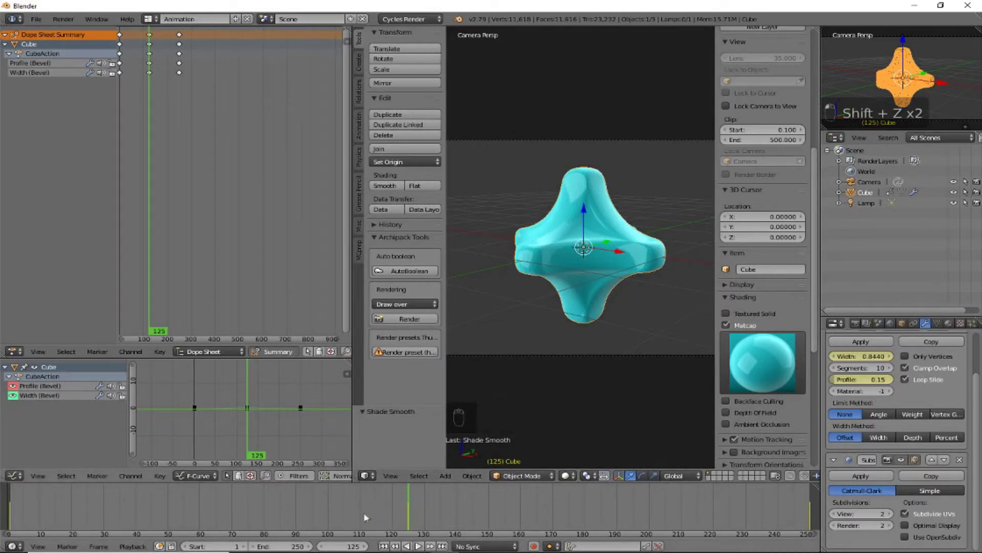
{"action": "left_click_drag", "start_coordinate": [363, 515], "coordinate": [466, 512]}
{"action": "left_click_drag", "start_coordinate": [535, 518], "coordinate": [11, 494]}
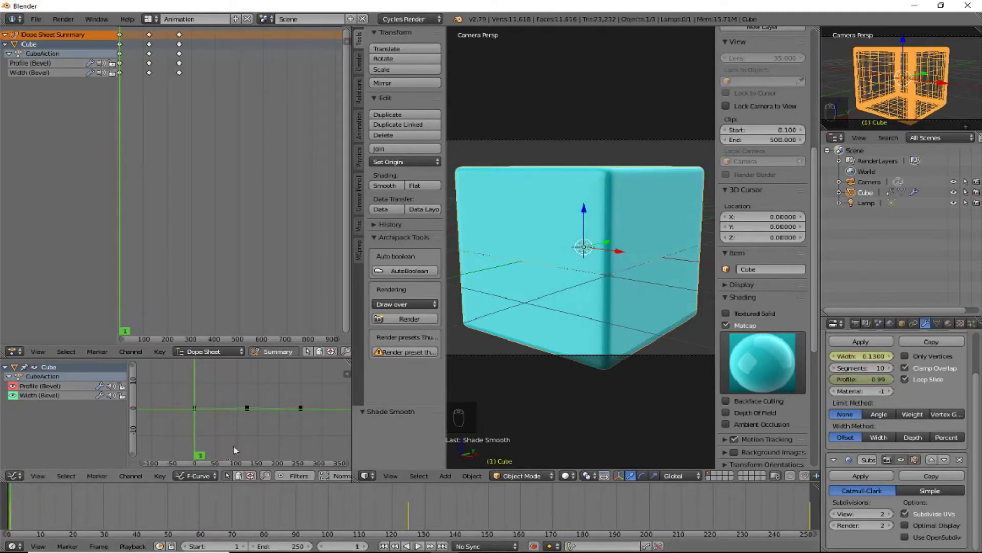
Step: Play the smoothed morph through to the final frame 250 and stop the playback there
{"action": "key", "text": "alt+a"}
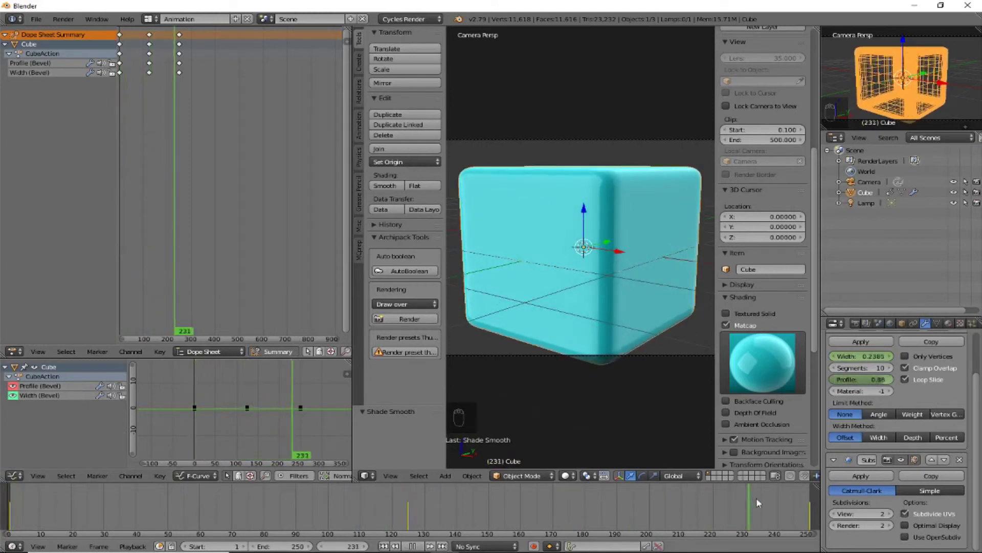
{"action": "left_click", "coordinate": [809, 497]}
{"action": "key", "text": "alt+a"}
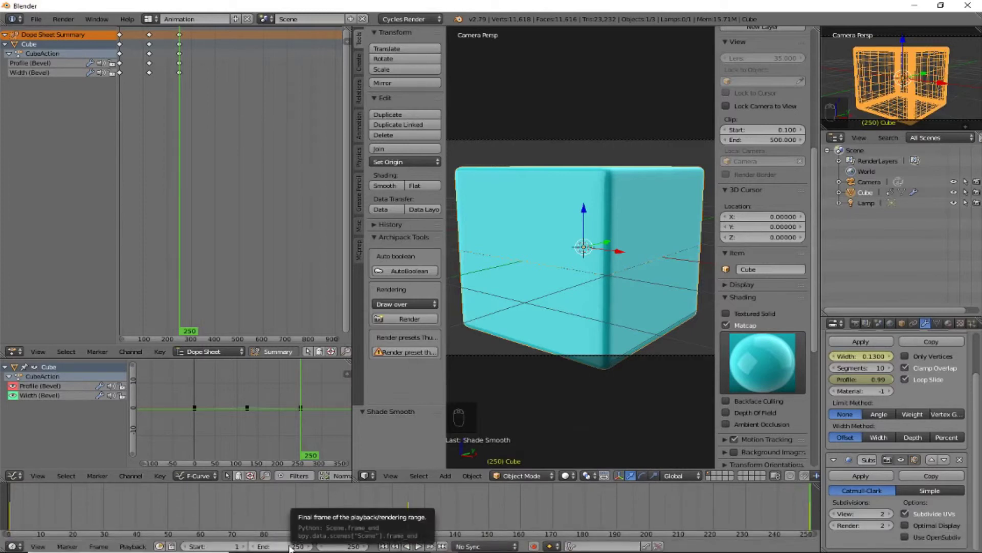
Step: Try extending the animation's end frame to 300 and to 500
{"action": "scroll", "coordinate": [268, 516], "scroll_direction": "down", "scroll_amount": 3}
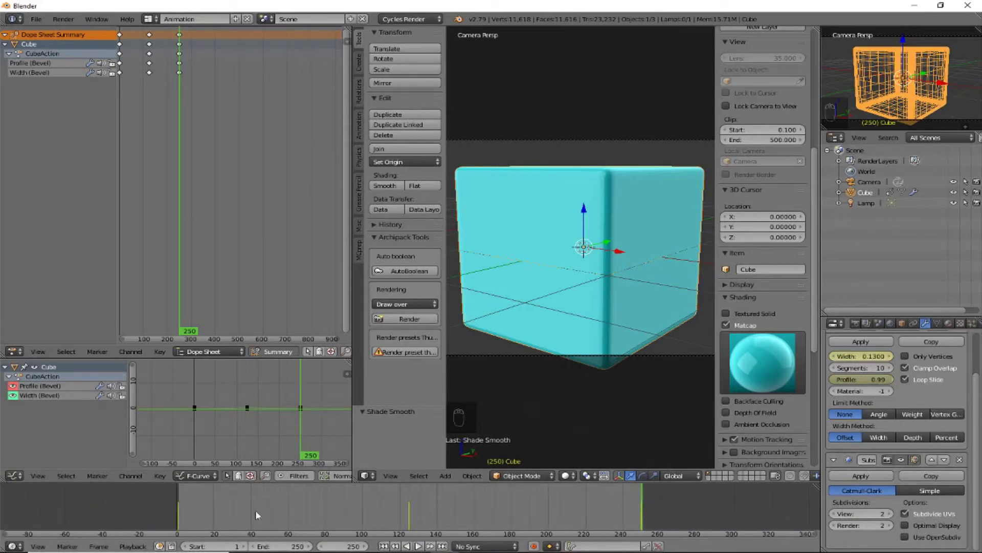
{"action": "scroll", "coordinate": [256, 515], "scroll_direction": "down", "scroll_amount": 3}
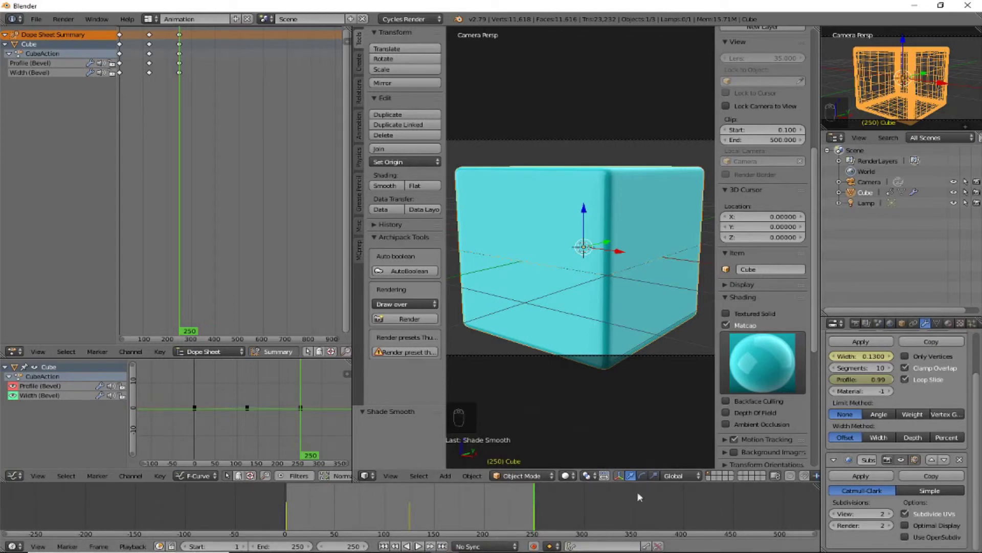
{"action": "scroll", "coordinate": [497, 519], "scroll_direction": "up", "scroll_amount": 2}
{"action": "scroll", "coordinate": [480, 524], "scroll_direction": "up", "scroll_amount": 2}
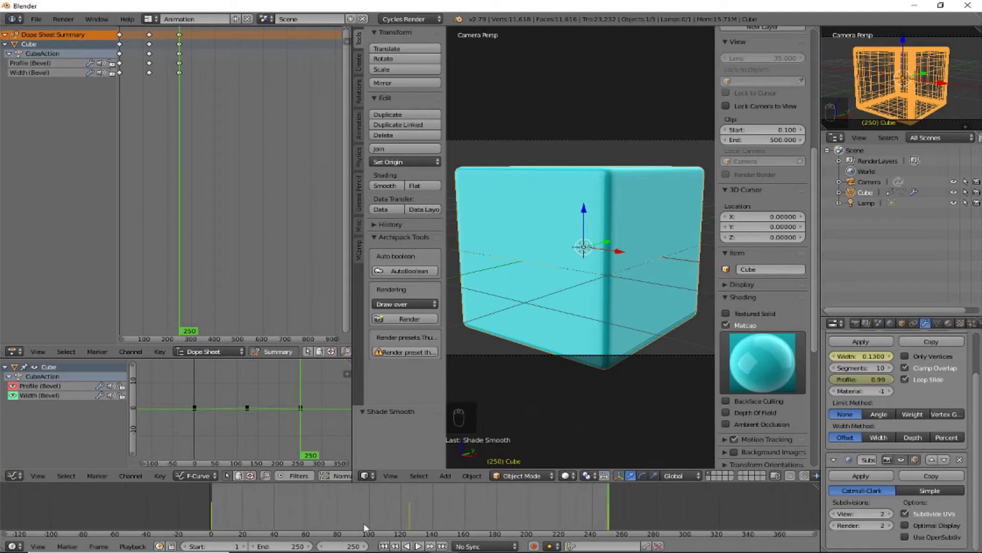
{"action": "left_click", "coordinate": [283, 546]}
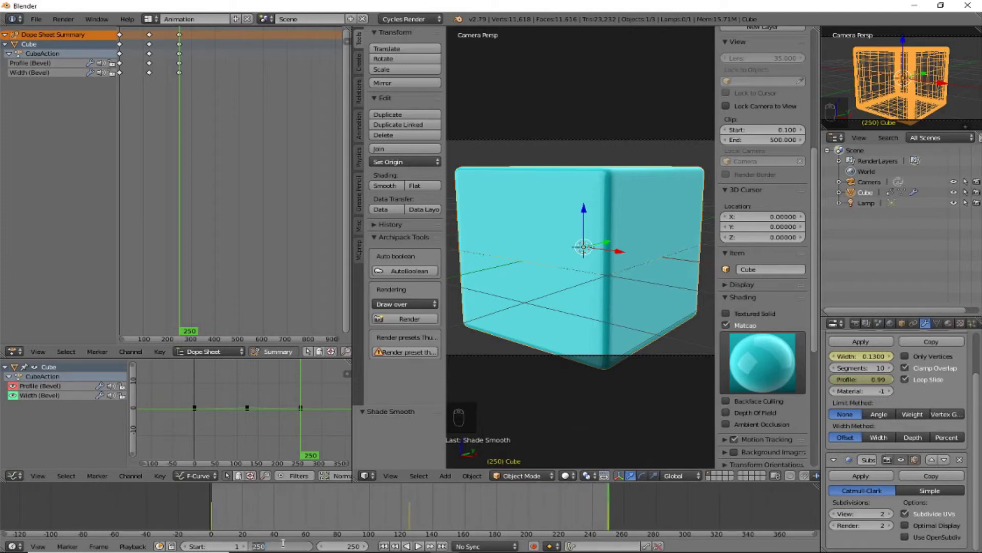
{"action": "type", "text": "300"}
{"action": "key", "text": "Return"}
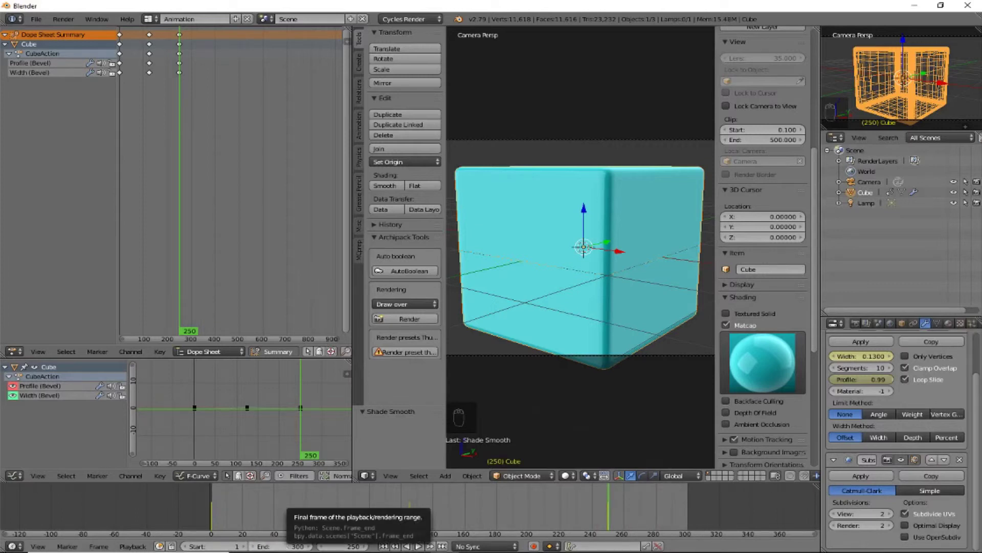
{"action": "left_click", "coordinate": [283, 546]}
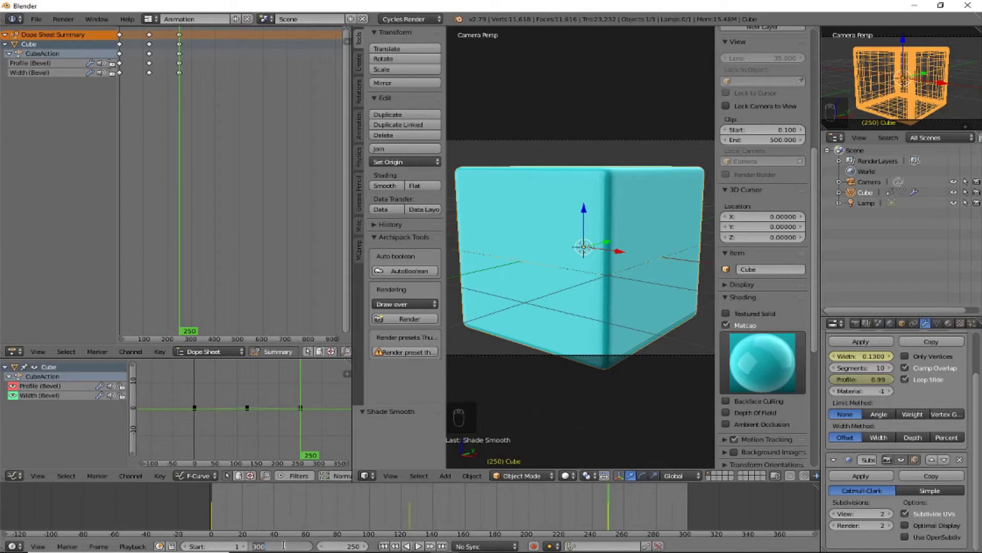
{"action": "type", "text": "5"}
{"action": "key", "text": "Return"}
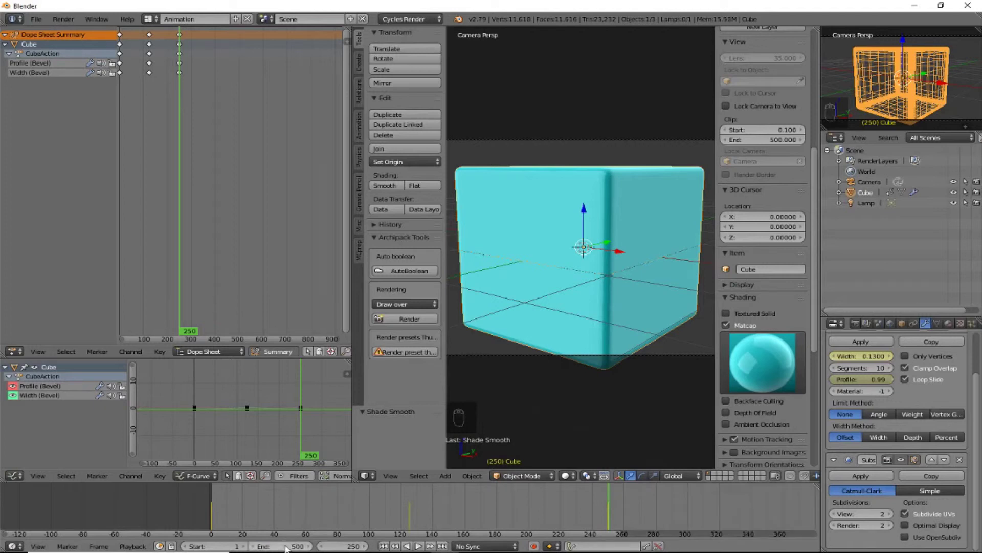
{"action": "scroll", "coordinate": [658, 509], "scroll_direction": "down", "scroll_amount": 3}
{"action": "mouse_move", "coordinate": [553, 510]}
{"action": "middle_mouse_down"}
{"action": "mouse_move", "coordinate": [529, 516]}
{"action": "mouse_move", "coordinate": [563, 521]}
{"action": "middle_mouse_up"}
Step: Try an end frame of 150 for the animation and set it back to 250
{"action": "left_click", "coordinate": [262, 547]}
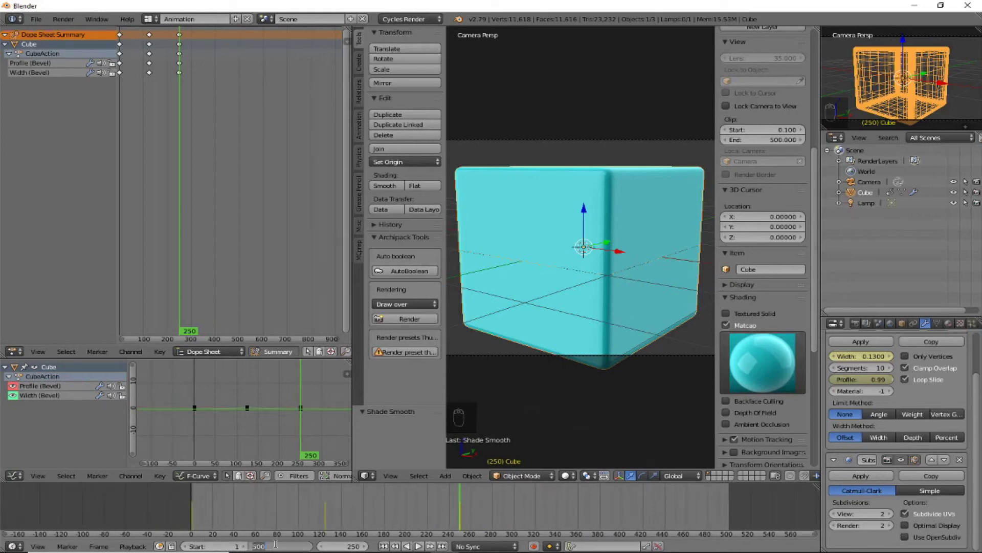
{"action": "type", "text": "150"}
{"action": "key", "text": "Return"}
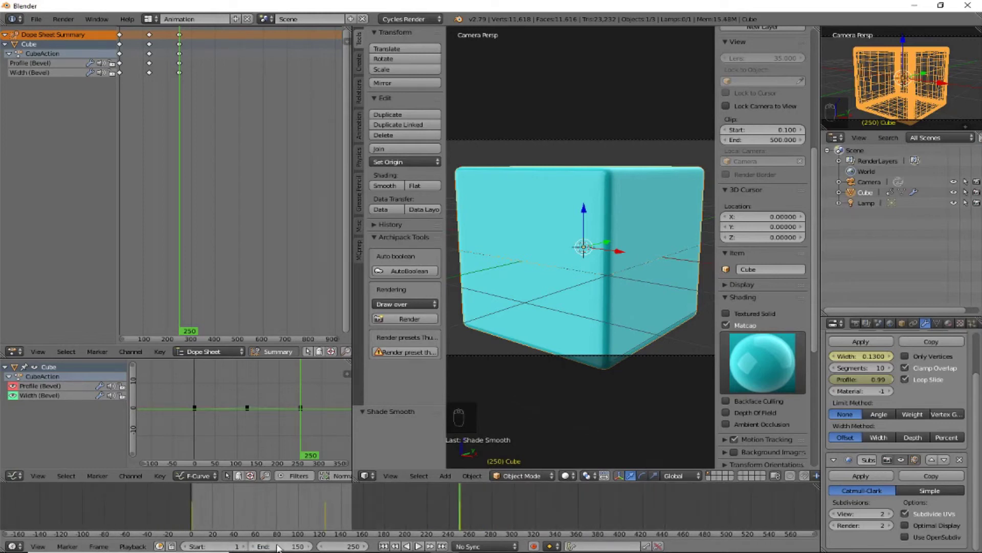
{"action": "scroll", "coordinate": [305, 515], "scroll_direction": "up", "scroll_amount": 5}
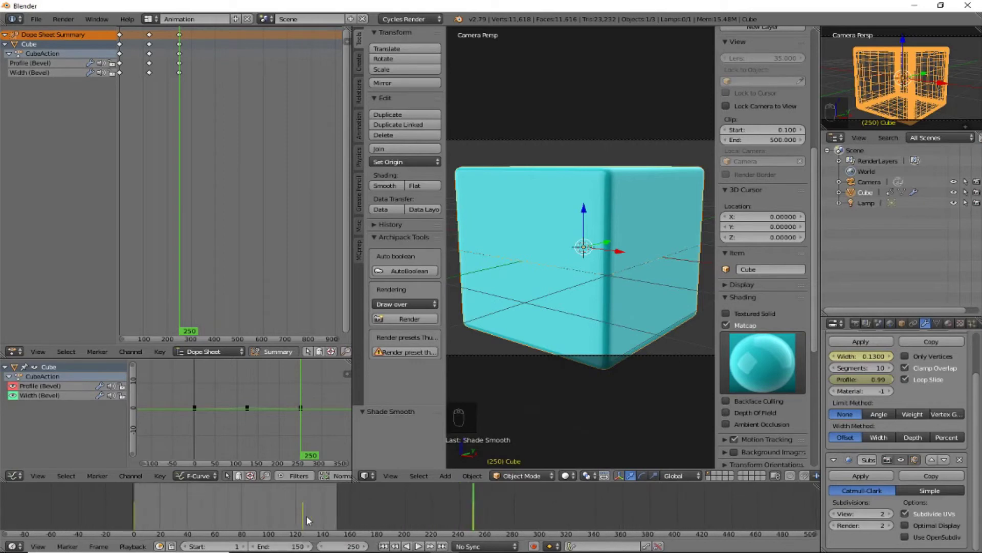
{"action": "left_click", "coordinate": [295, 547]}
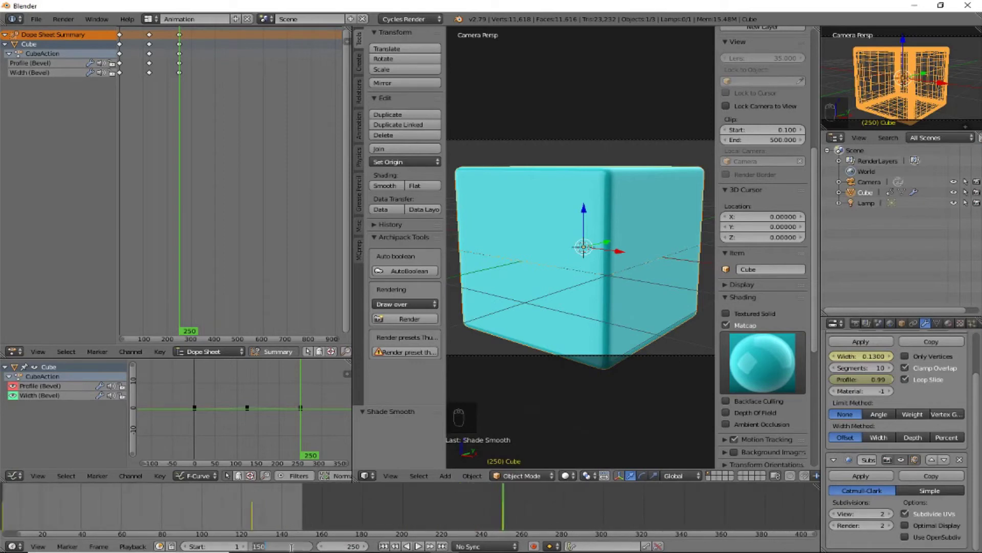
{"action": "type", "text": "2"}
{"action": "key", "text": "Return"}
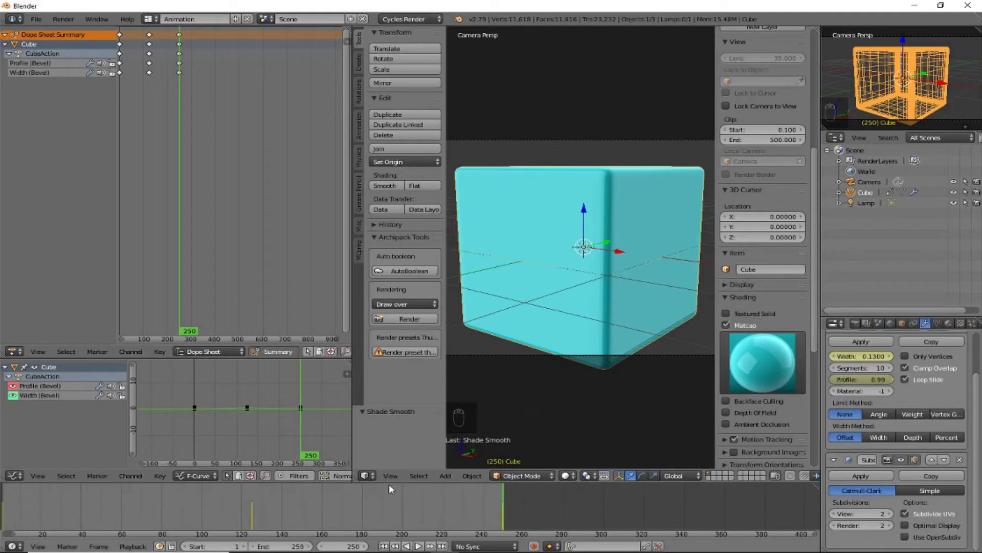
Step: Double the animation's end frame to 500
{"action": "left_click", "coordinate": [298, 546]}
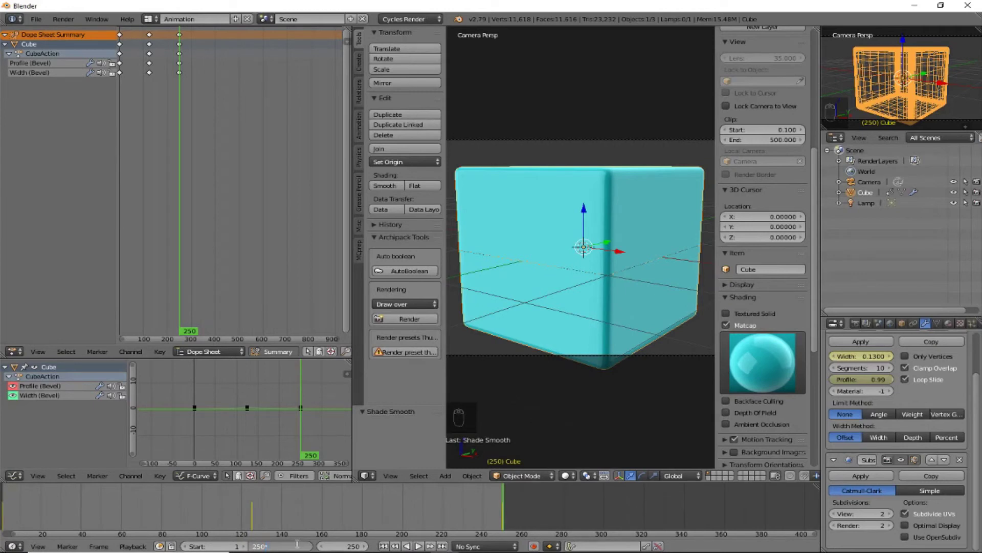
{"action": "key", "text": "Return"}
{"action": "scroll", "coordinate": [460, 475], "scroll_direction": "down", "scroll_amount": 1}
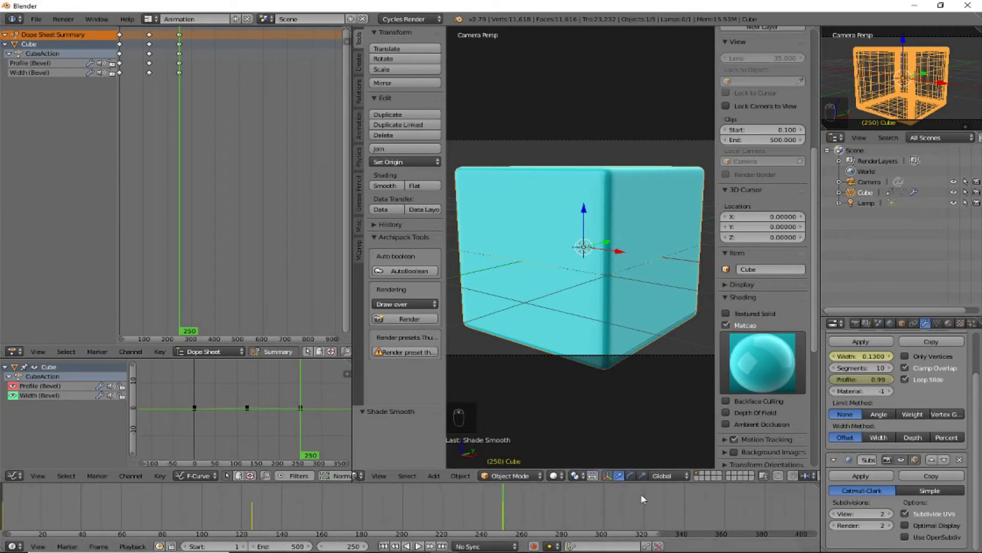
{"action": "scroll", "coordinate": [643, 499], "scroll_direction": "down", "scroll_amount": 2}
{"action": "middle_click_drag", "start_coordinate": [643, 499], "coordinate": [535, 502]}
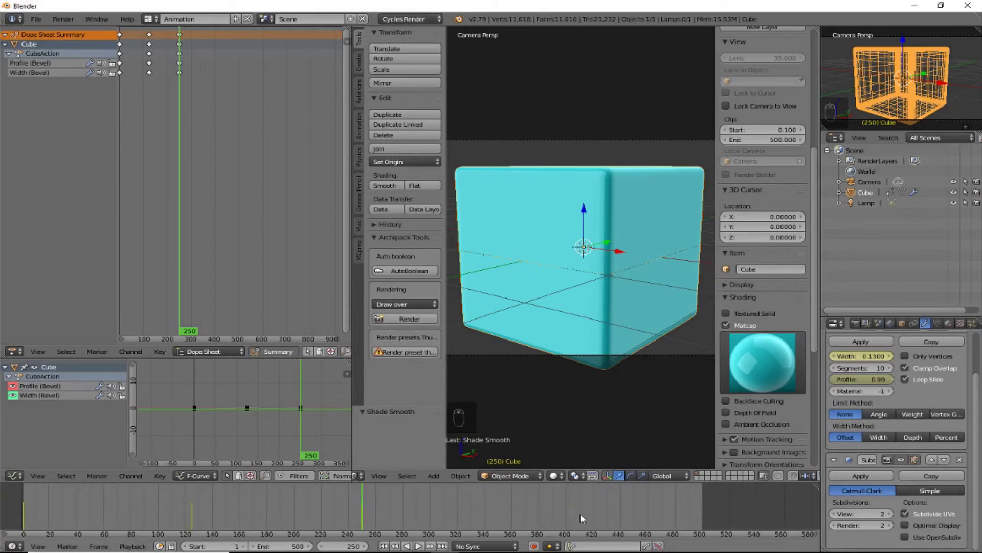
Step: Duplicate all the cube's Bevel keyframes in the Graph Editor and shift the copies about 250 frames along the time axis
{"action": "scroll", "coordinate": [554, 516], "scroll_direction": "up", "scroll_amount": 3}
{"action": "scroll", "coordinate": [436, 504], "scroll_direction": "up", "scroll_amount": 2}
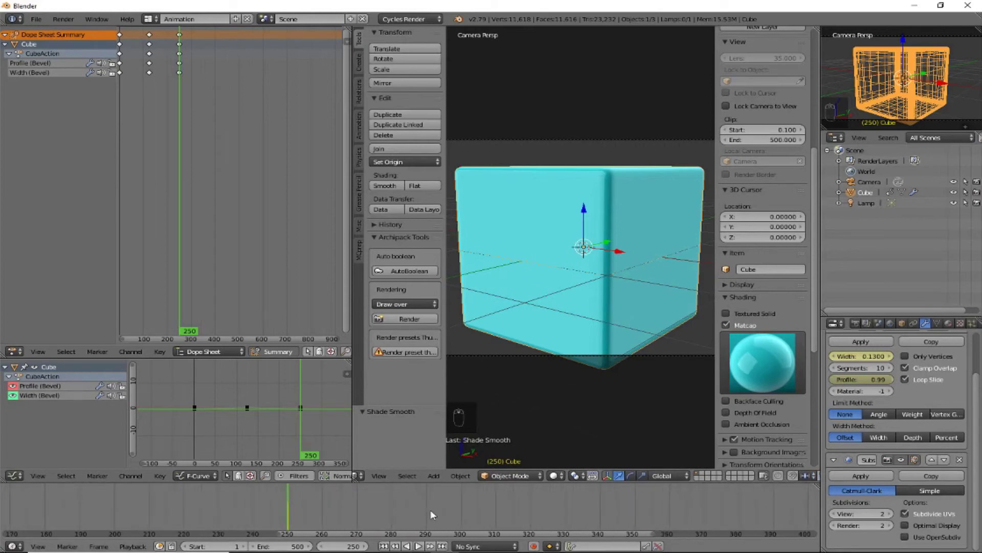
{"action": "middle_click_drag", "start_coordinate": [431, 508], "coordinate": [567, 518]}
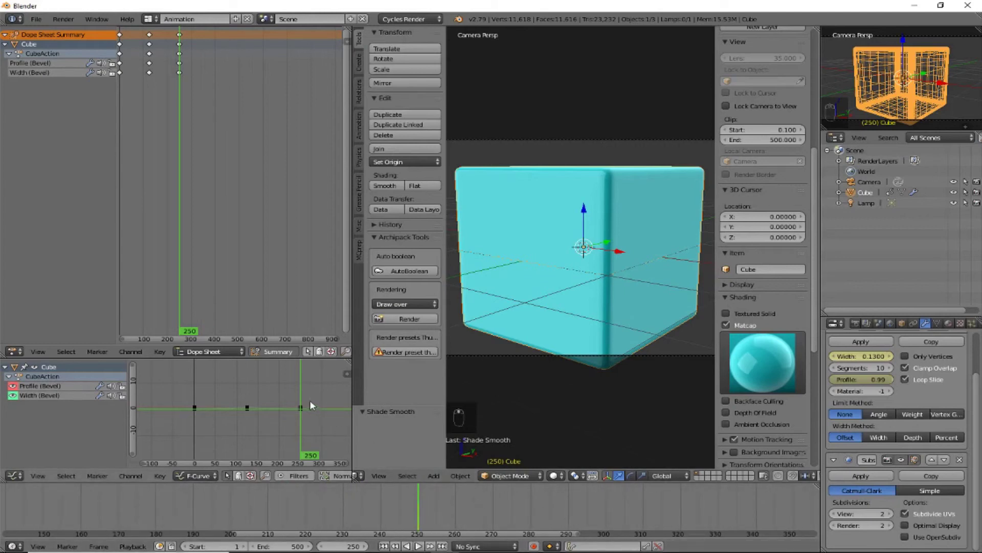
{"action": "key", "text": "a"}
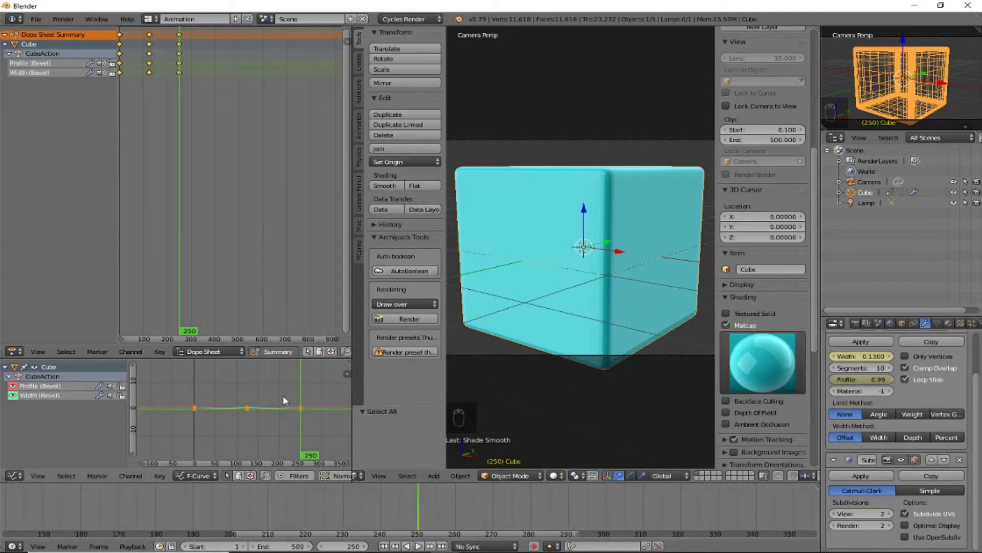
{"action": "scroll", "coordinate": [285, 401], "scroll_direction": "down", "scroll_amount": 2}
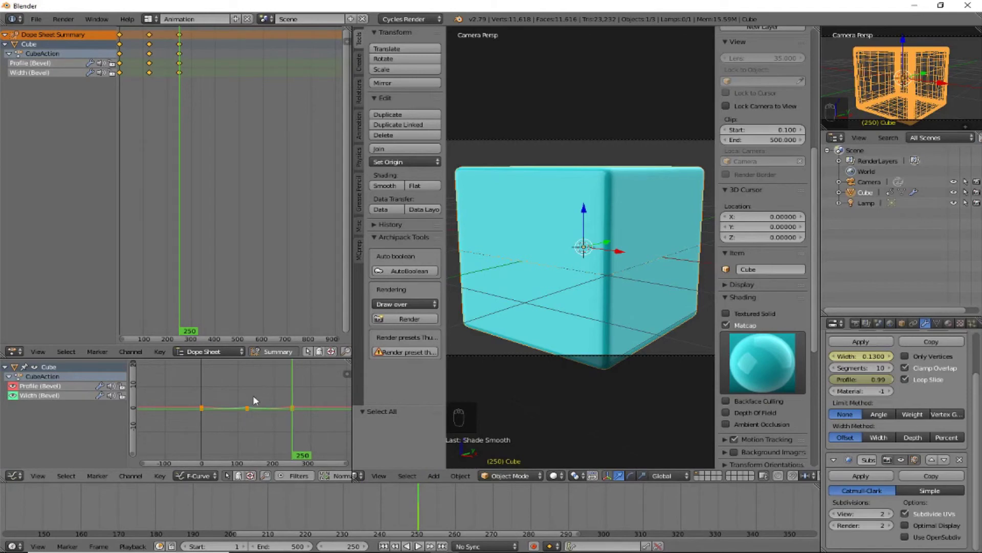
{"action": "key", "text": "shift+d"}
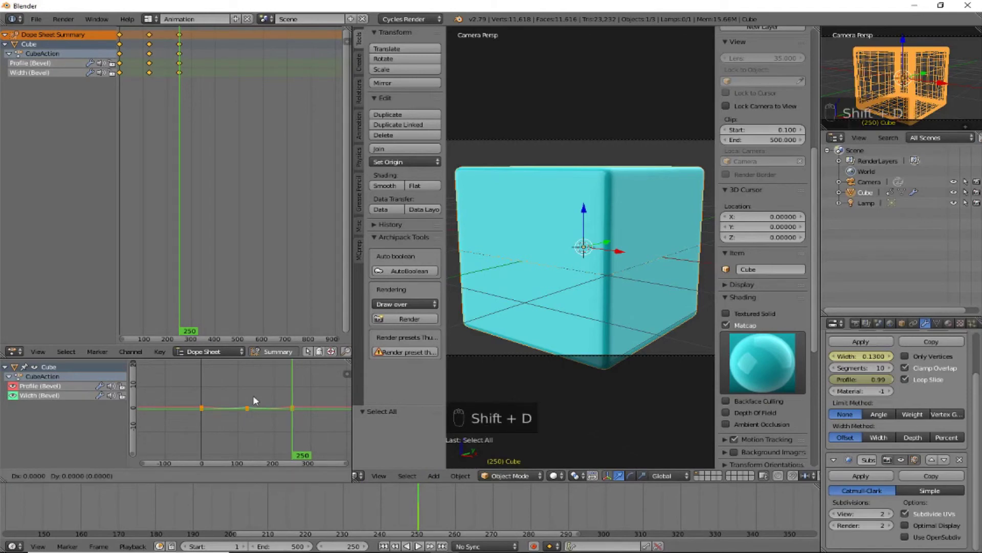
{"action": "key", "text": "x"}
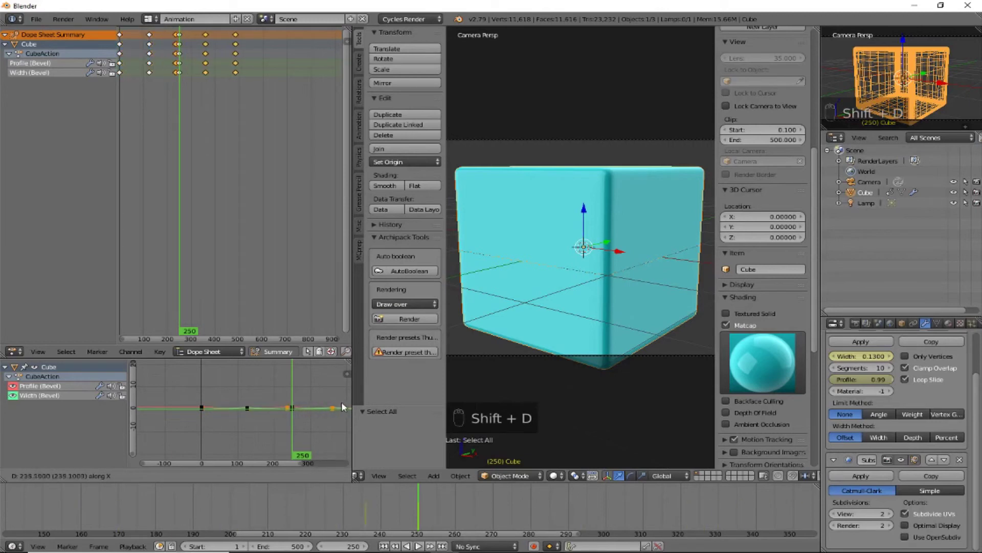
{"action": "left_click", "coordinate": [159, 401]}
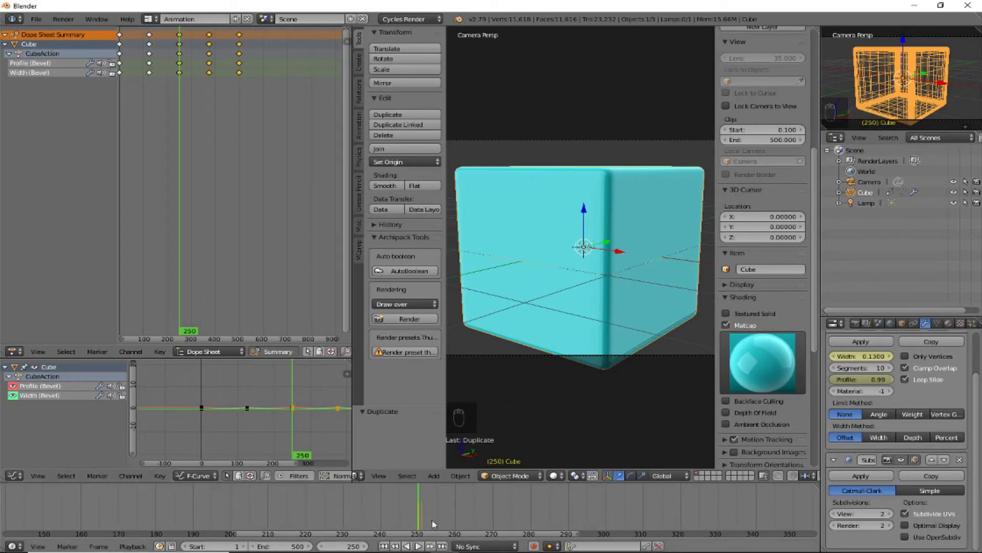
Step: Nudge the duplicated keyframes by about -0.73 frames along X so the first copy aligns with frame 250, and deselect all keyframes
{"action": "scroll", "coordinate": [422, 518], "scroll_direction": "up", "scroll_amount": 2}
{"action": "scroll", "coordinate": [423, 518], "scroll_direction": "up", "scroll_amount": 7}
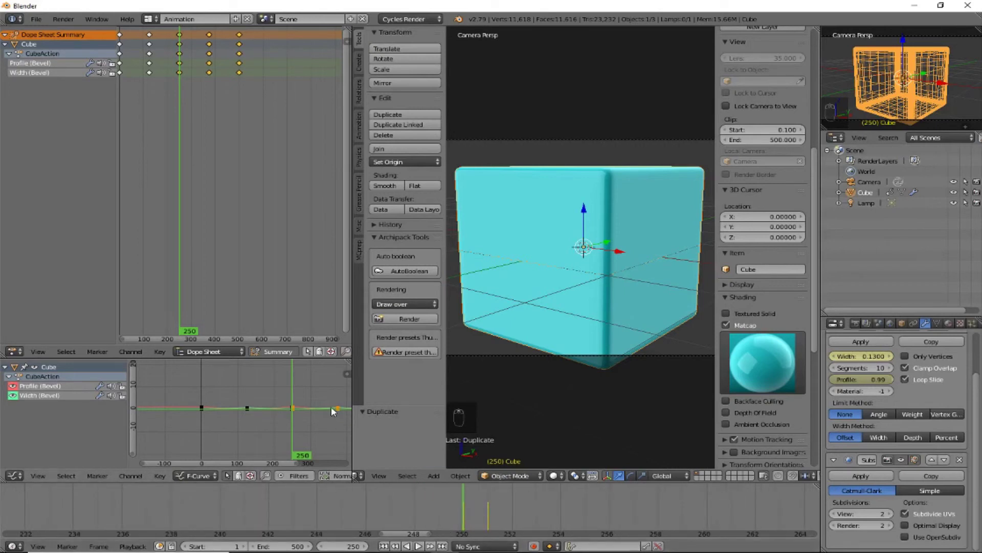
{"action": "scroll", "coordinate": [331, 408], "scroll_direction": "up", "scroll_amount": 8}
{"action": "middle_click_drag", "start_coordinate": [317, 411], "coordinate": [229, 417]}
{"action": "scroll", "coordinate": [229, 417], "scroll_direction": "up", "scroll_amount": 8}
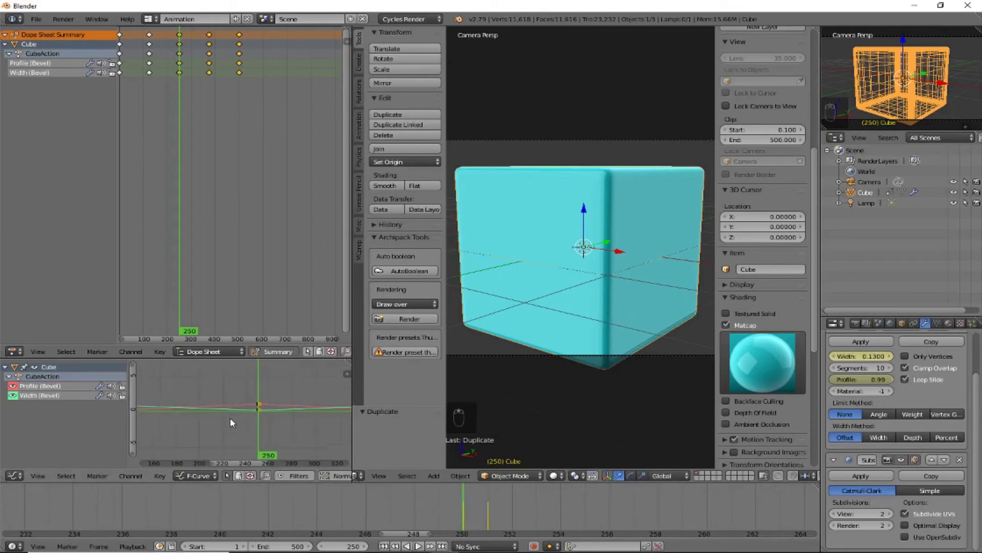
{"action": "key", "text": "g"}
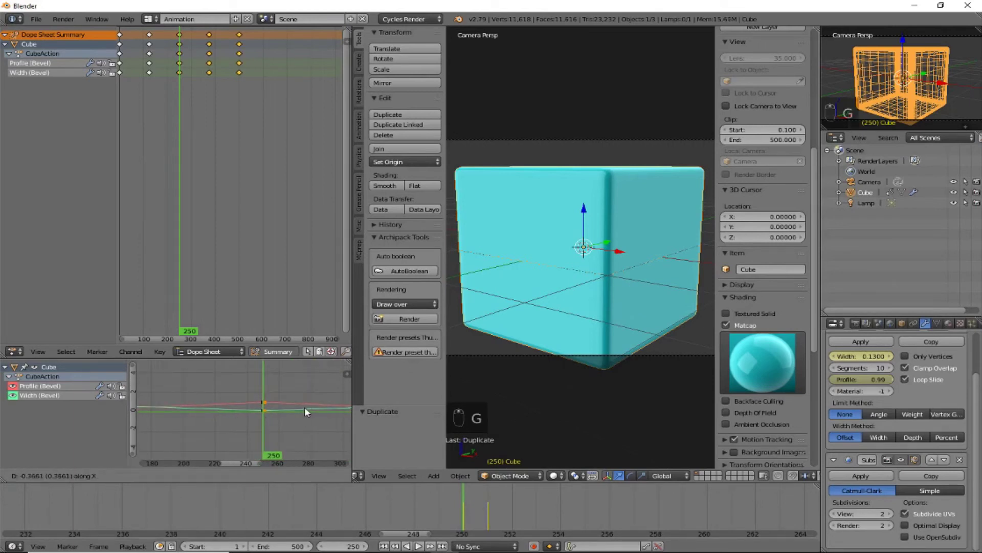
{"action": "left_click", "coordinate": [299, 407]}
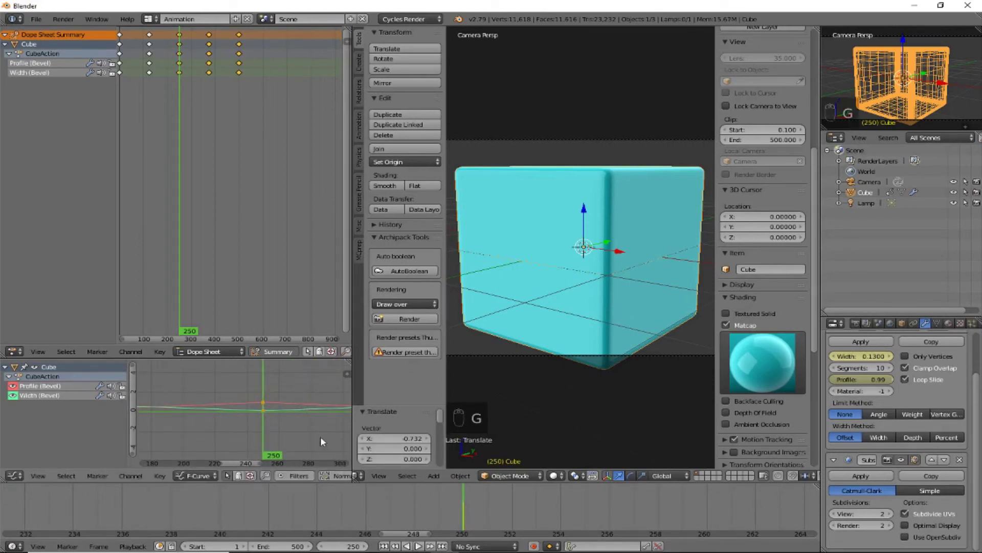
{"action": "scroll", "coordinate": [395, 511], "scroll_direction": "down", "scroll_amount": 3}
{"action": "scroll", "coordinate": [260, 420], "scroll_direction": "down", "scroll_amount": 1}
{"action": "key", "text": "a"}
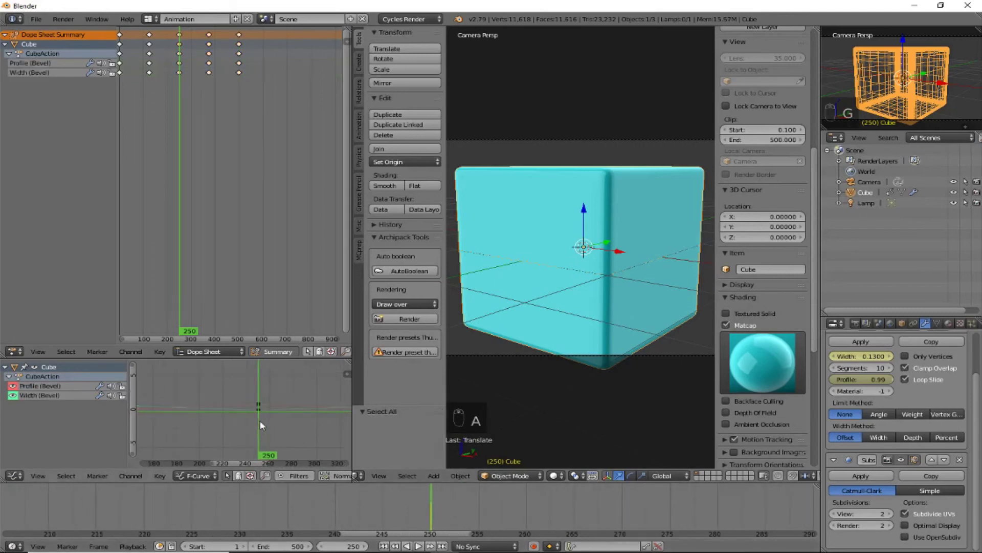
Step: Double the animation's end frame to 1000
{"action": "scroll", "coordinate": [260, 424], "scroll_direction": "down", "scroll_amount": 2}
{"action": "scroll", "coordinate": [235, 520], "scroll_direction": "down", "scroll_amount": 10}
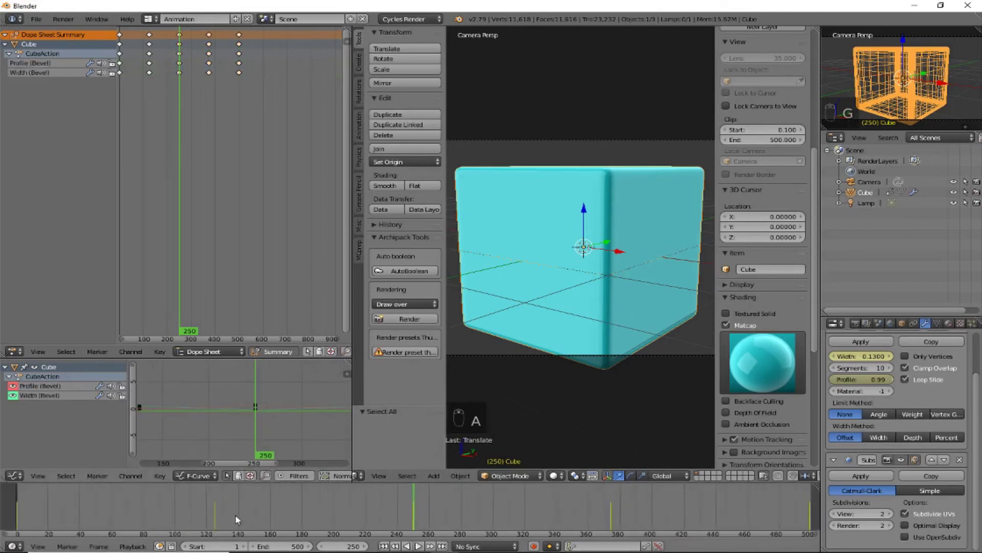
{"action": "scroll", "coordinate": [238, 520], "scroll_direction": "down", "scroll_amount": 5}
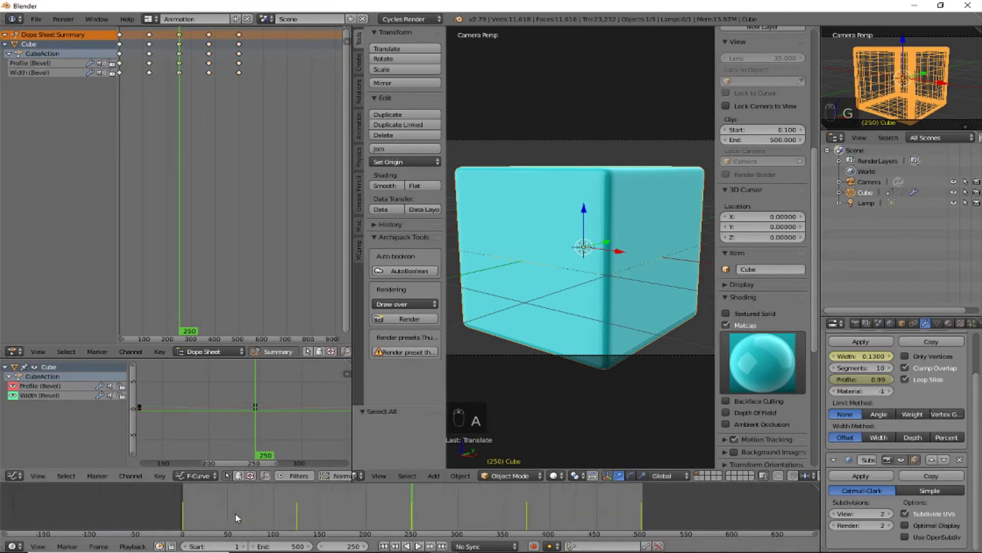
{"action": "left_click", "coordinate": [294, 547]}
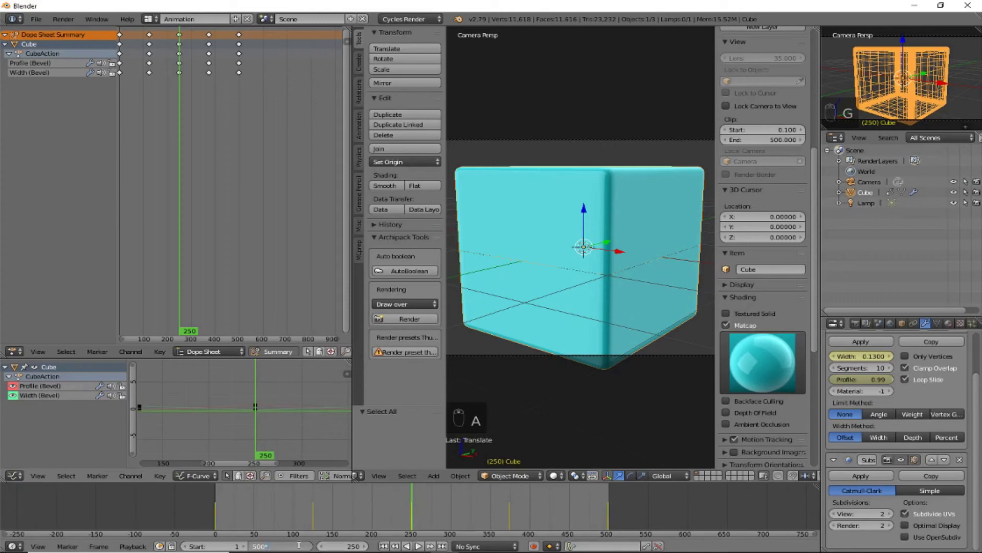
{"action": "type", "text": "*2"}
{"action": "key", "text": "Return"}
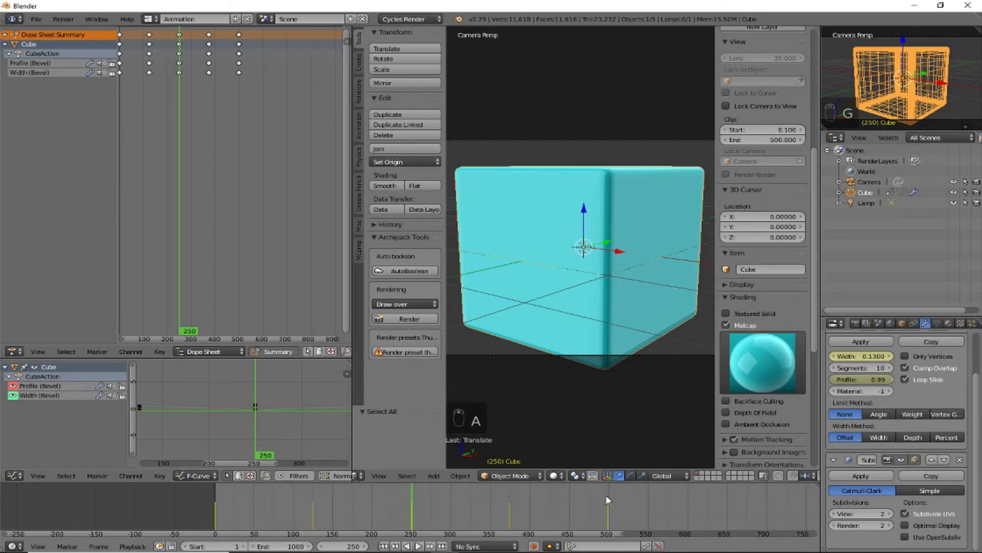
Step: Duplicate the full set of keyframes and shift the copies about 500 frames along the time axis, leaving all keyframes deselected
{"action": "middle_click_drag", "start_coordinate": [606, 513], "coordinate": [462, 509]}
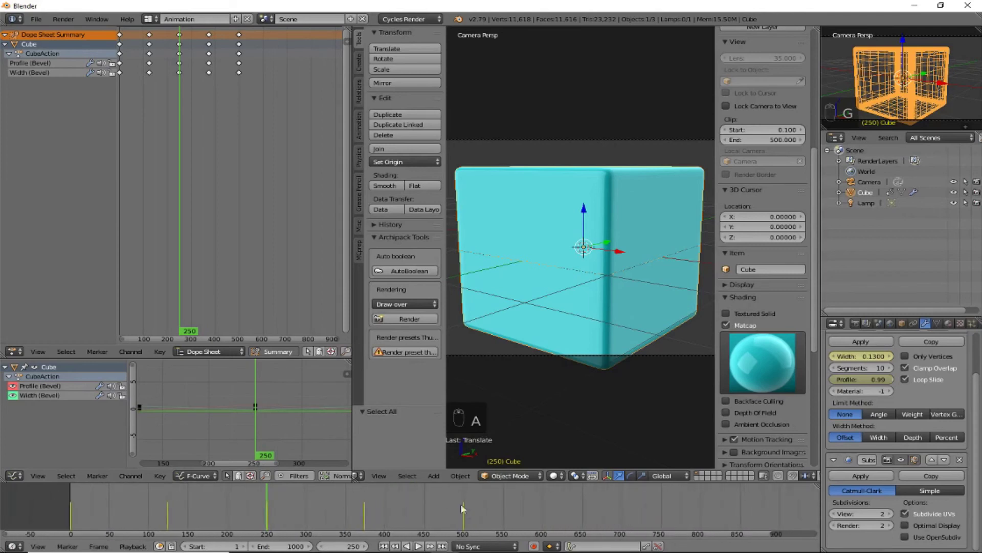
{"action": "key", "text": "a"}
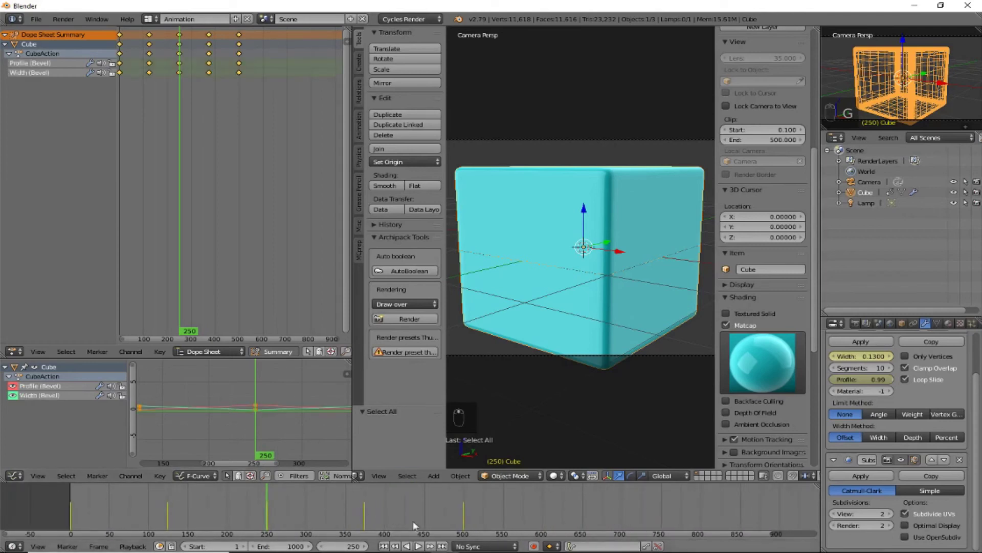
{"action": "scroll", "coordinate": [468, 506], "scroll_direction": "up", "scroll_amount": 8}
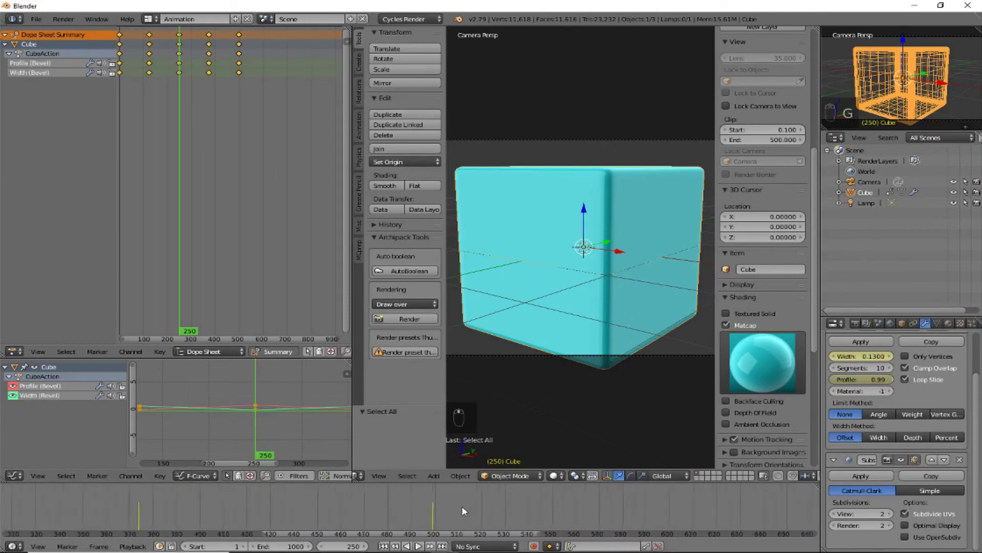
{"action": "key", "text": "shift+d"}
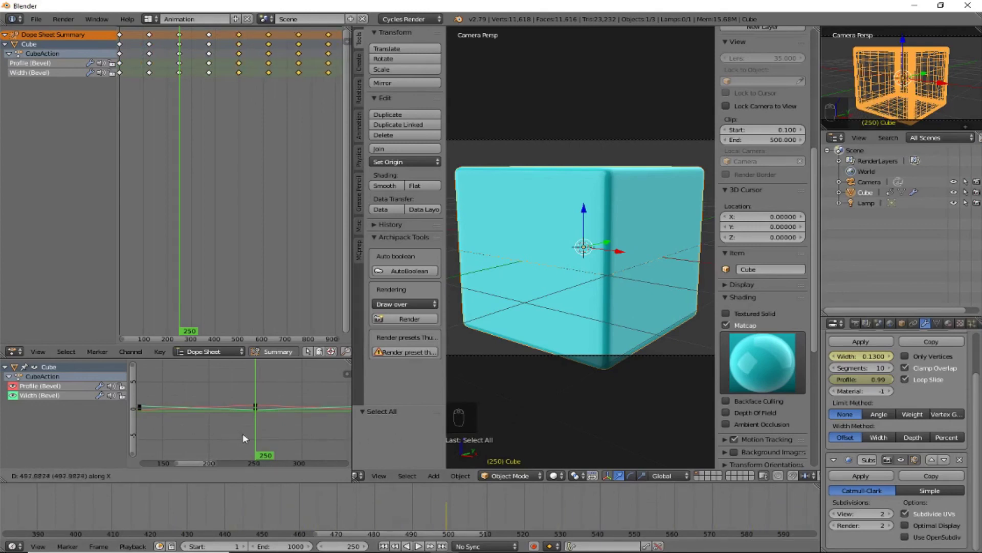
{"action": "left_click", "coordinate": [205, 434]}
{"action": "key", "text": "a"}
{"action": "scroll", "coordinate": [281, 433], "scroll_direction": "down", "scroll_amount": 1}
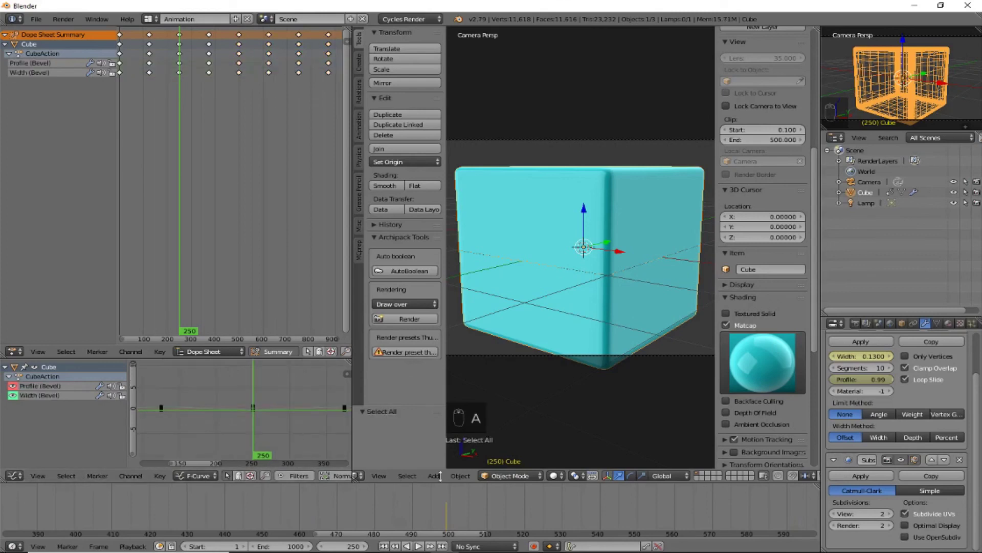
Step: Hide the 3D view's tool shelf and properties shelf and fit the camera frame in the enlarged viewport
{"action": "scroll", "coordinate": [603, 373], "scroll_direction": "down", "scroll_amount": 4}
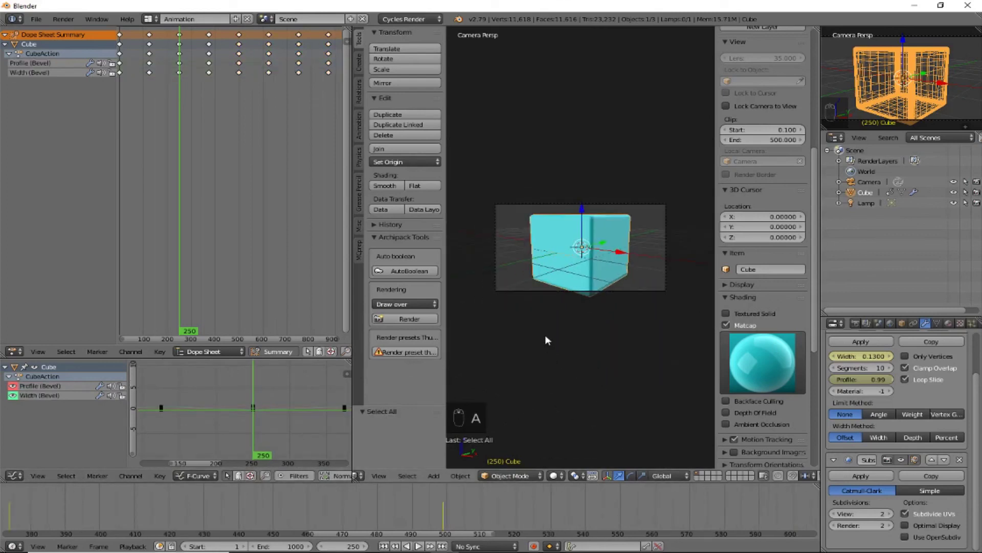
{"action": "key", "text": "t"}
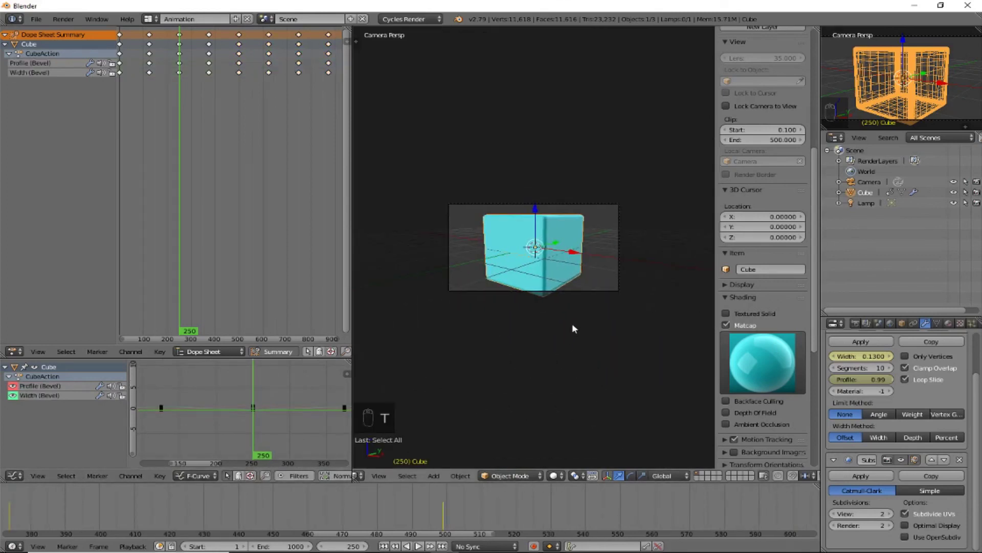
{"action": "key", "text": "n"}
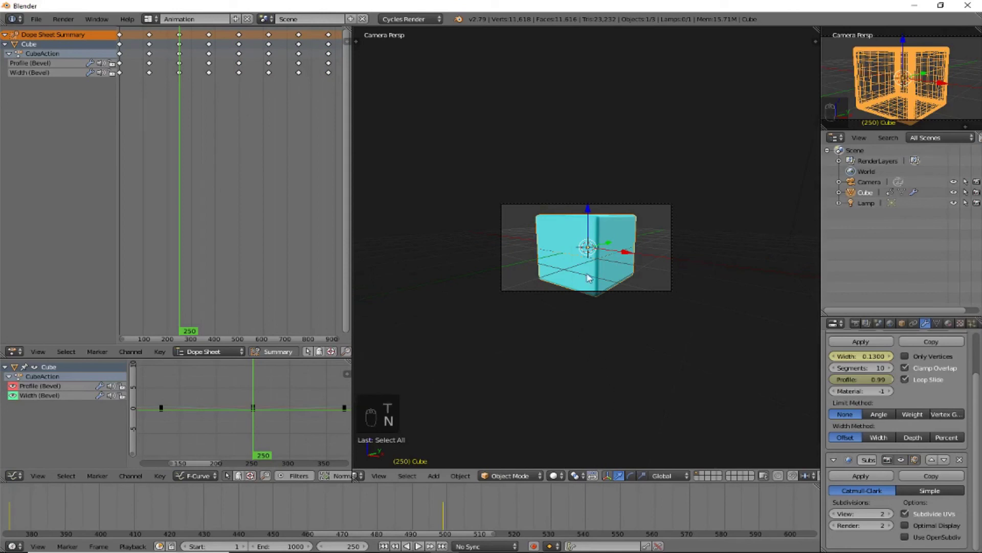
{"action": "scroll", "coordinate": [589, 256], "scroll_direction": "up", "scroll_amount": 6}
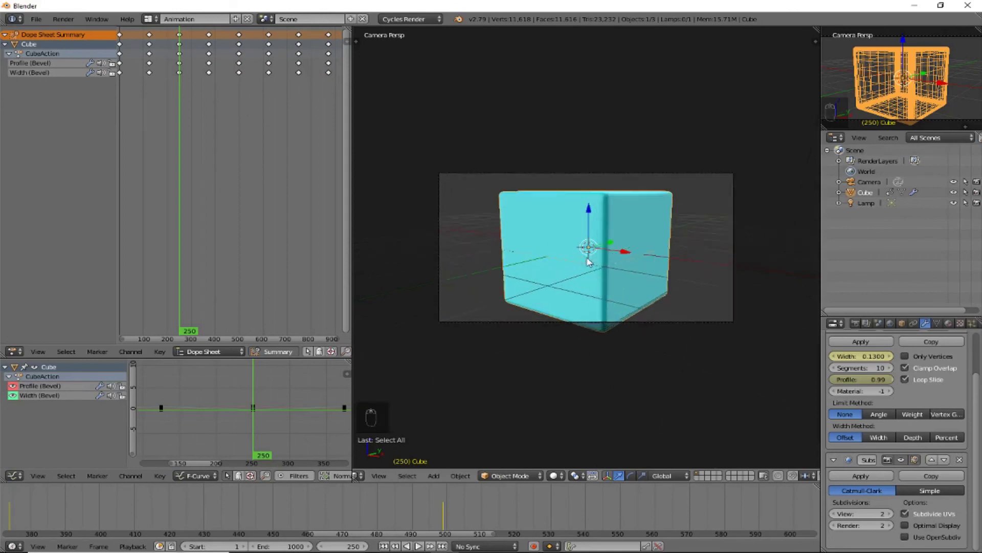